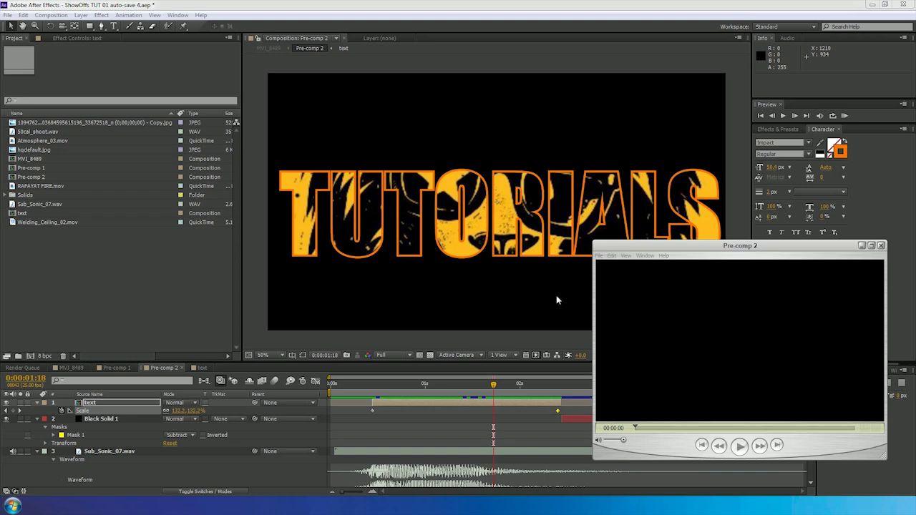
Step: Play the rendered TUTORIALS intro video in the QuickTime player
click(743, 446)
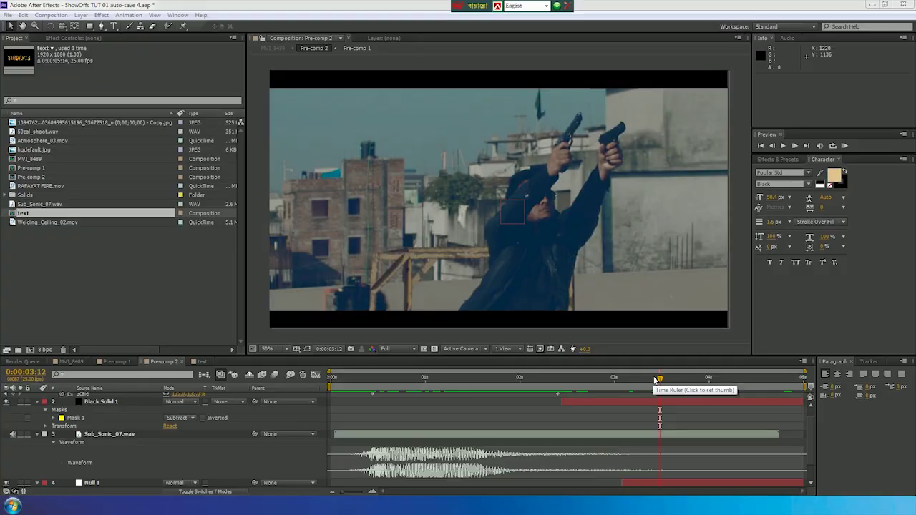
Step: Scrub the Pre-comp 2 timeline around the shot, landing on the muzzle-flash frame 0:00:03:15
mouse_move(654, 379)
mouse_down()
mouse_move(603, 379)
mouse_move(600, 387)
mouse_move(660, 384)
mouse_move(595, 388)
mouse_move(621, 387)
mouse_up()
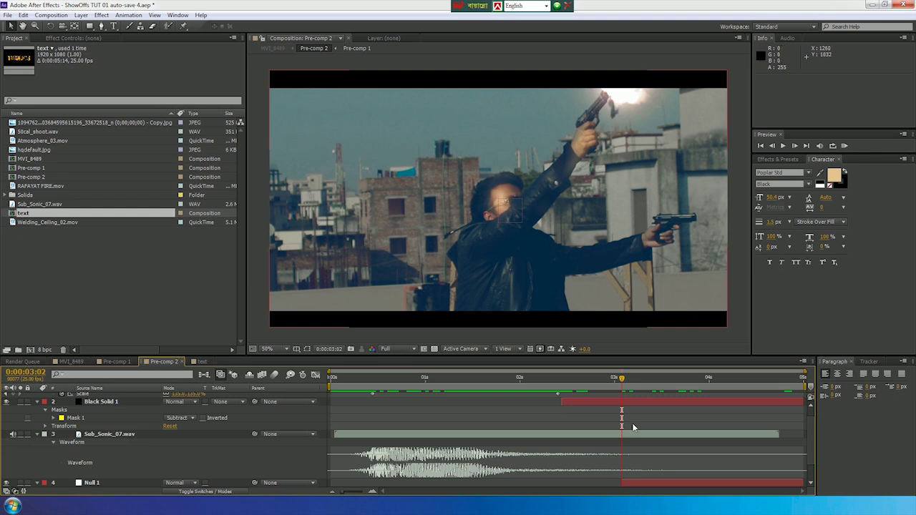
drag(624, 387, 671, 391)
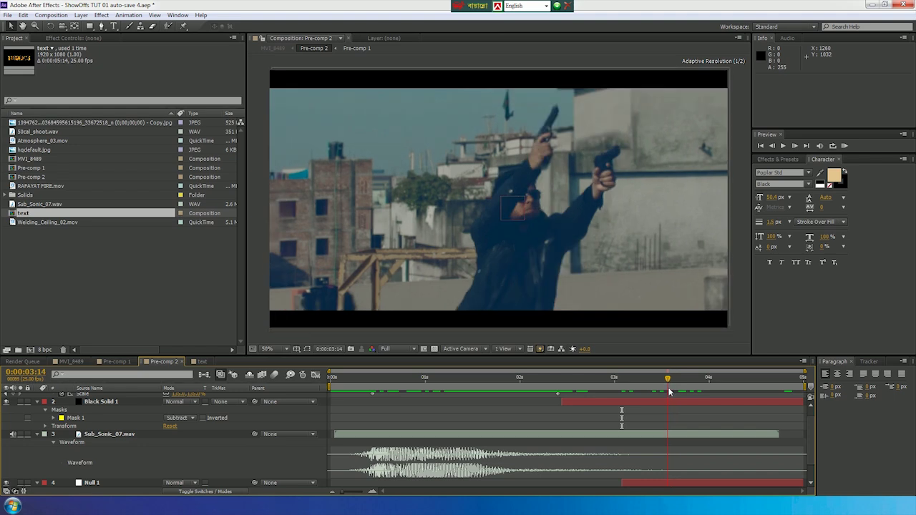
mouse_move(670, 391)
mouse_down()
mouse_move(692, 389)
mouse_move(606, 389)
mouse_move(685, 392)
mouse_up()
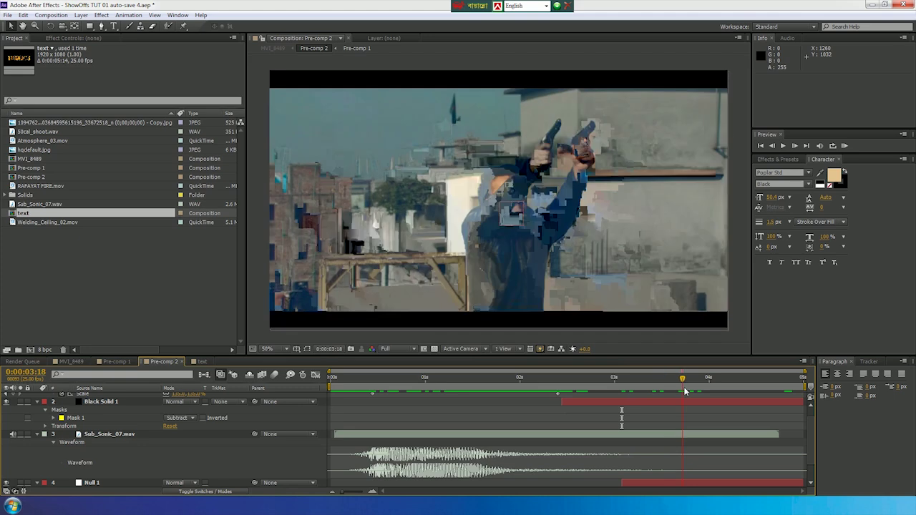
mouse_move(685, 392)
mouse_down()
mouse_move(768, 397)
mouse_move(652, 401)
mouse_move(617, 396)
mouse_move(669, 396)
mouse_move(614, 385)
mouse_move(657, 386)
mouse_up()
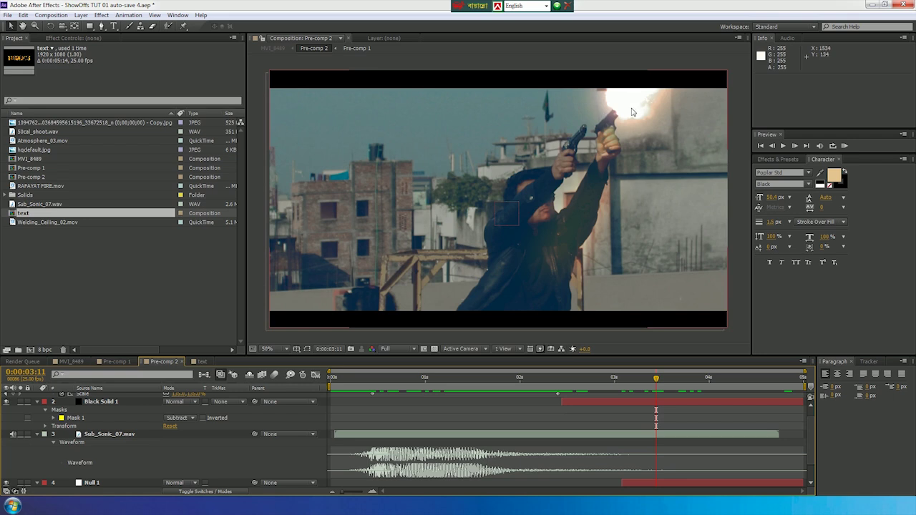
drag(664, 381, 669, 383)
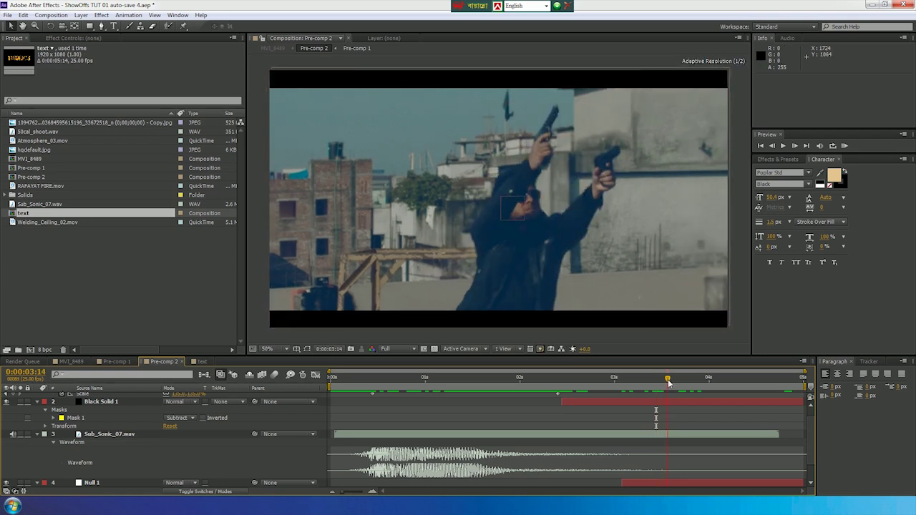
drag(668, 383, 660, 385)
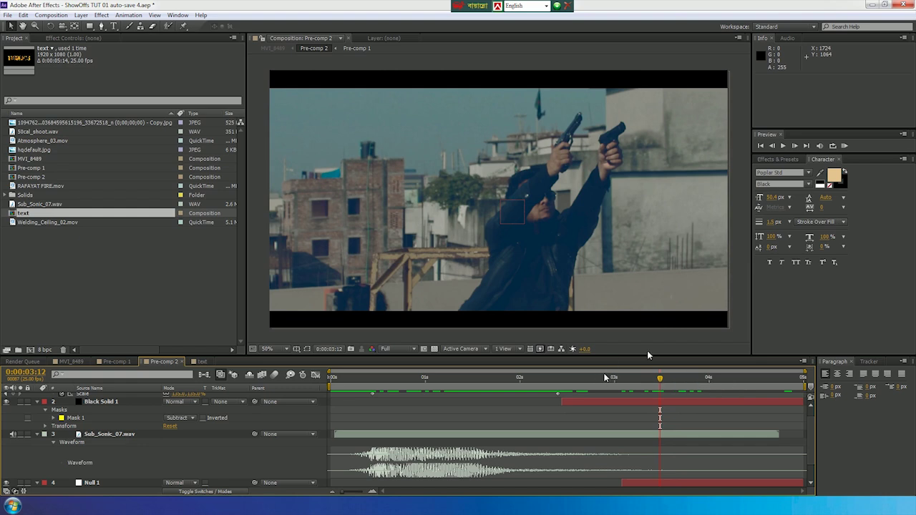
drag(657, 388, 670, 385)
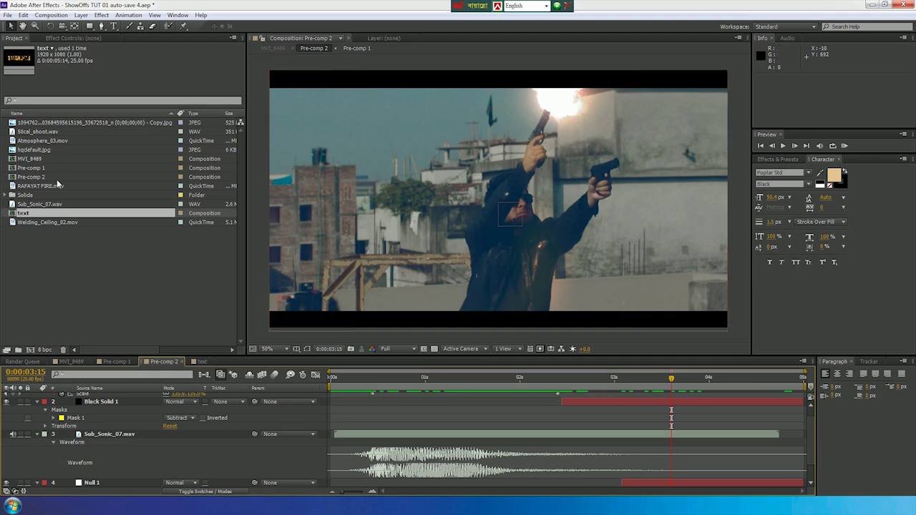
Step: Build a new composition from the RAFAYAT FIRE.mov footage and play it back
click(26, 186)
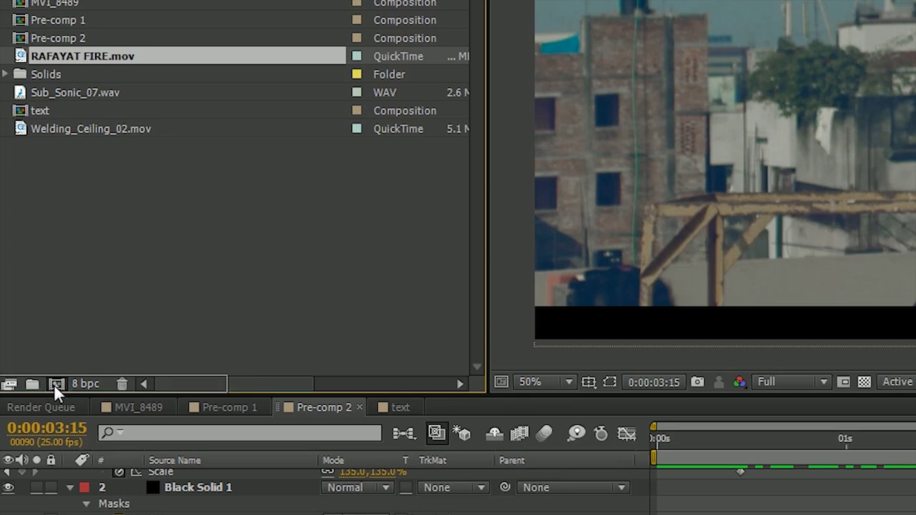
click(56, 384)
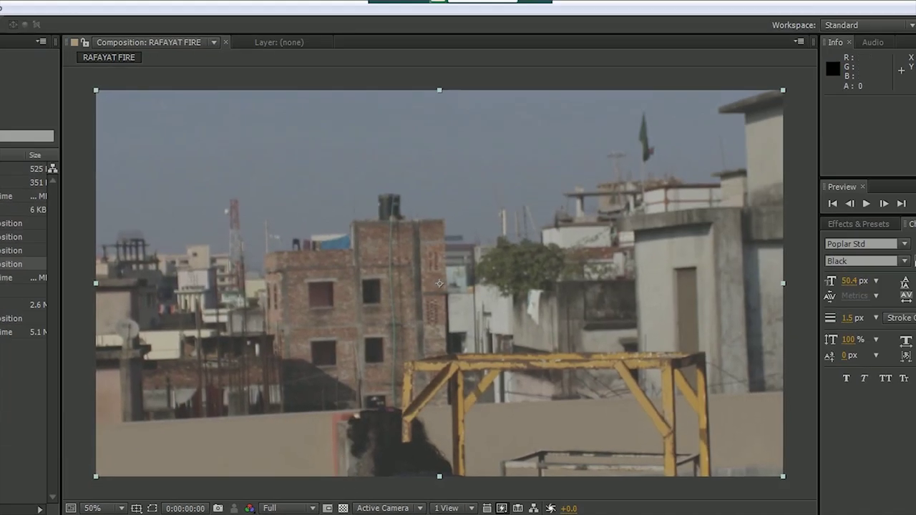
key(space)
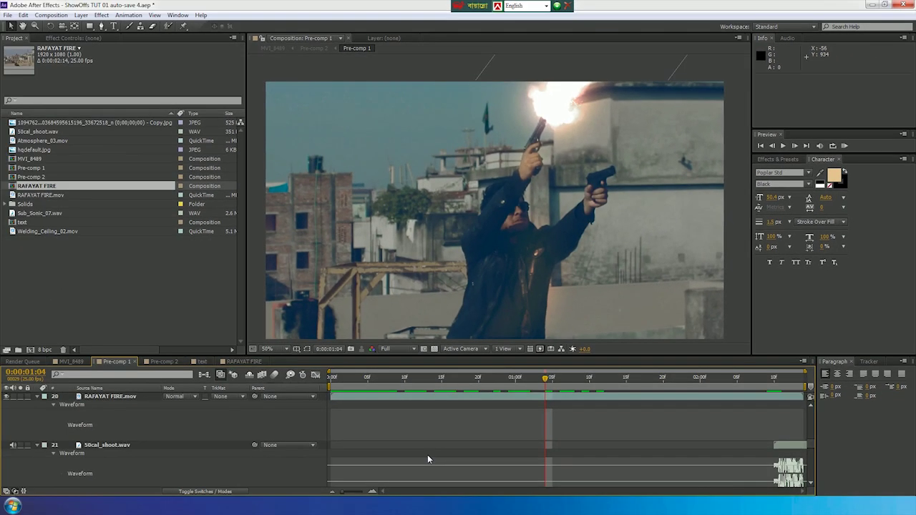
Step: Copy the colour-graded RAFAYAT FIRE.mov layer from Pre-comp 1
scroll(427, 454, up, 3)
click(368, 445)
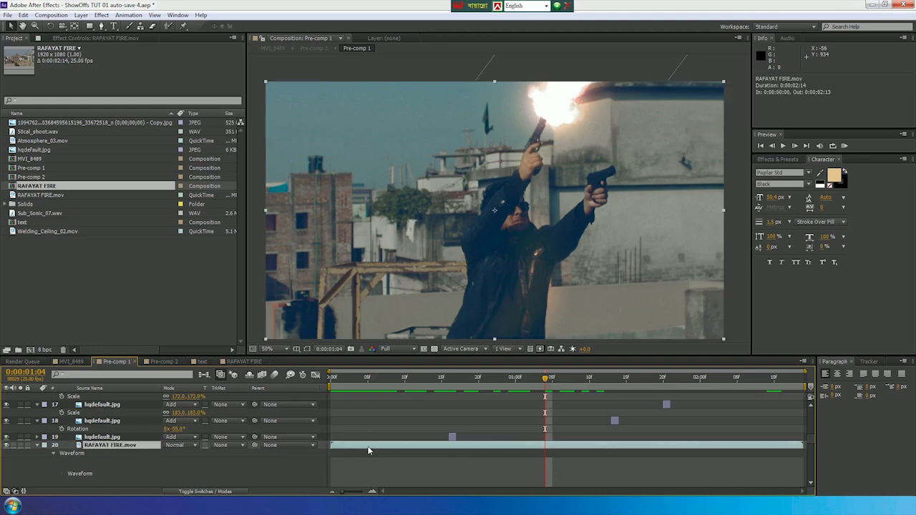
key(ctrl+c)
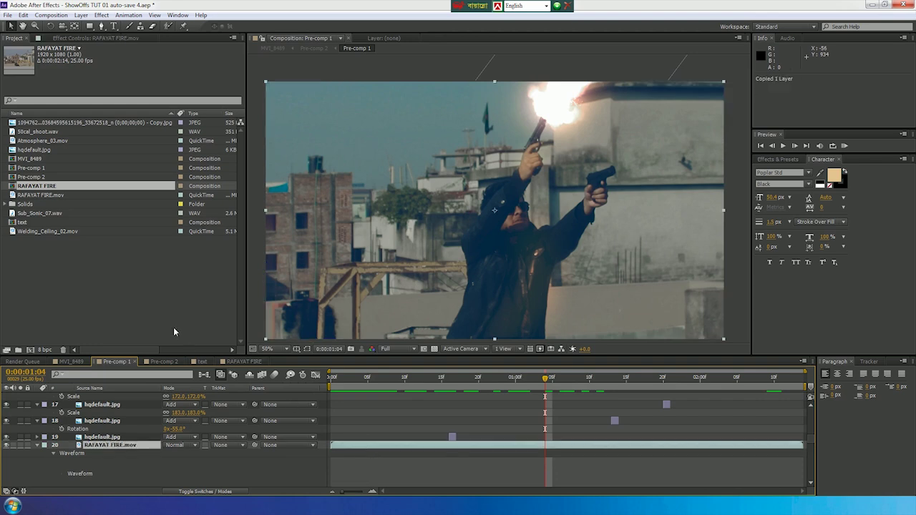
click(370, 440)
Step: Paste the graded layer into RAFAYAT FIRE and delete the original ungraded footage layer
click(245, 363)
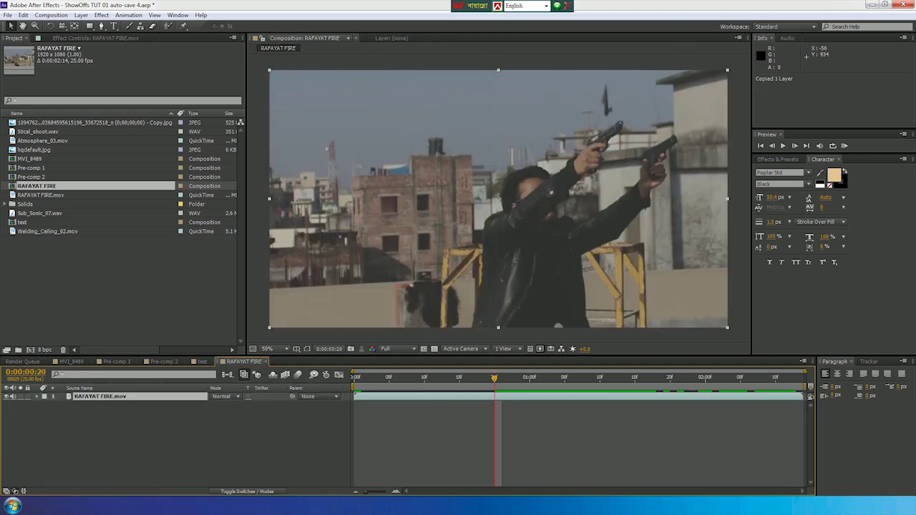
click(362, 399)
key(ctrl+v)
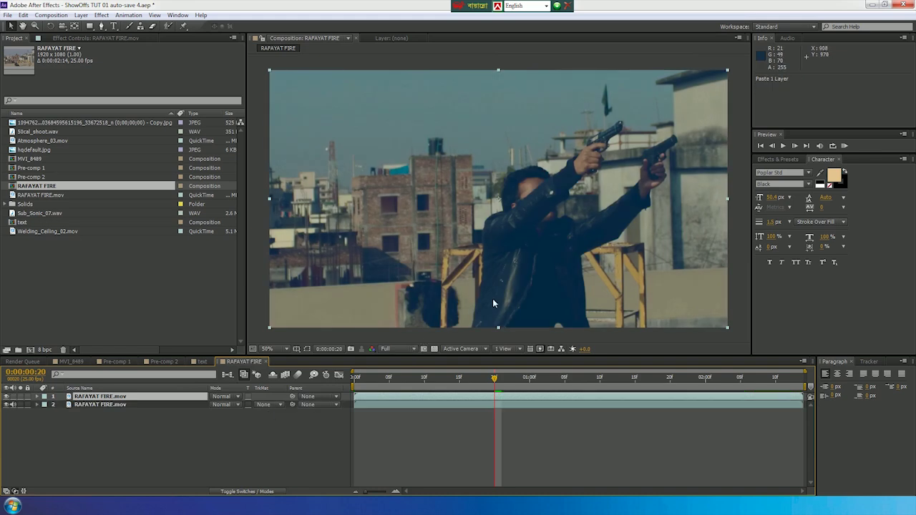
click(418, 406)
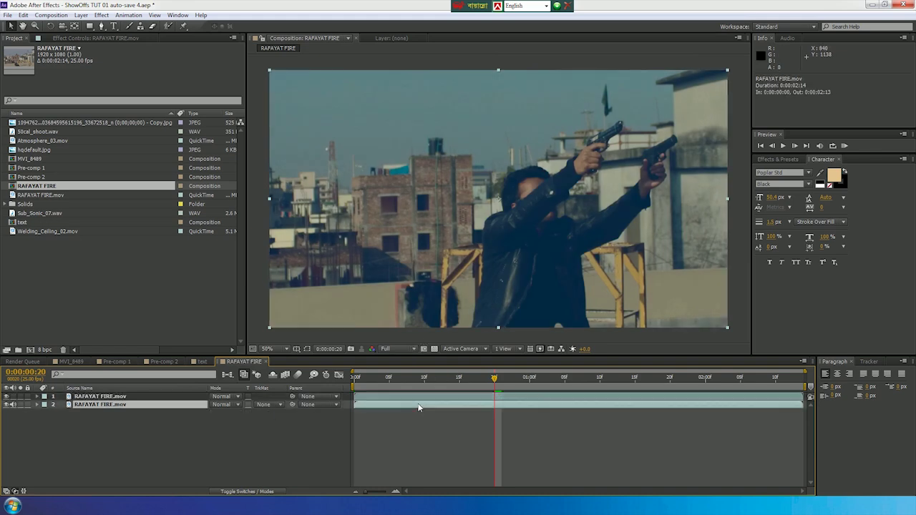
key(Delete)
mouse_move(491, 381)
mouse_down()
mouse_move(445, 385)
mouse_move(528, 378)
mouse_move(473, 378)
mouse_up()
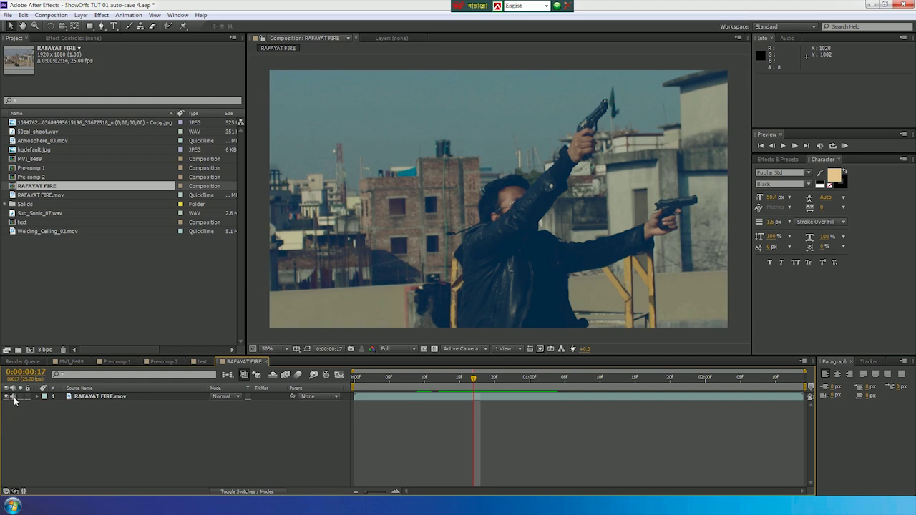
Step: Reveal the footage layer's audio waveform and scrub frames 14–22 to locate the firing frames
click(433, 400)
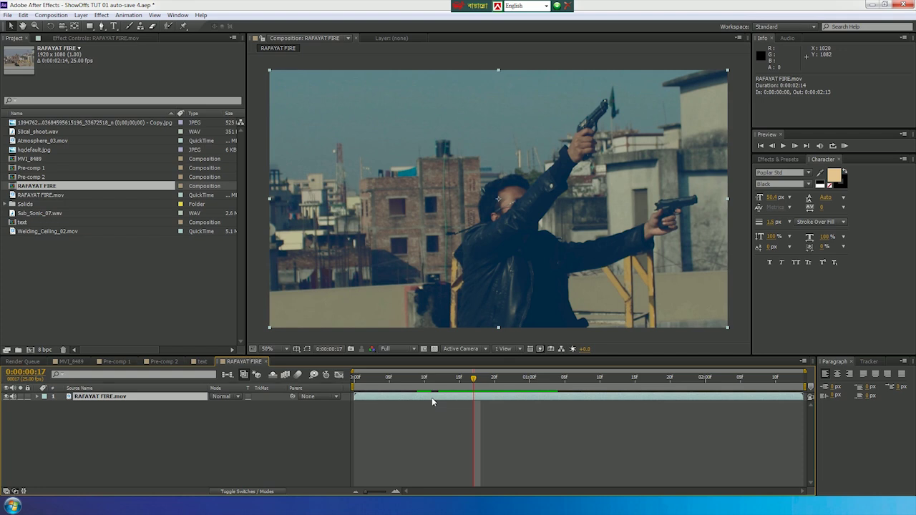
key(l)
key(l)
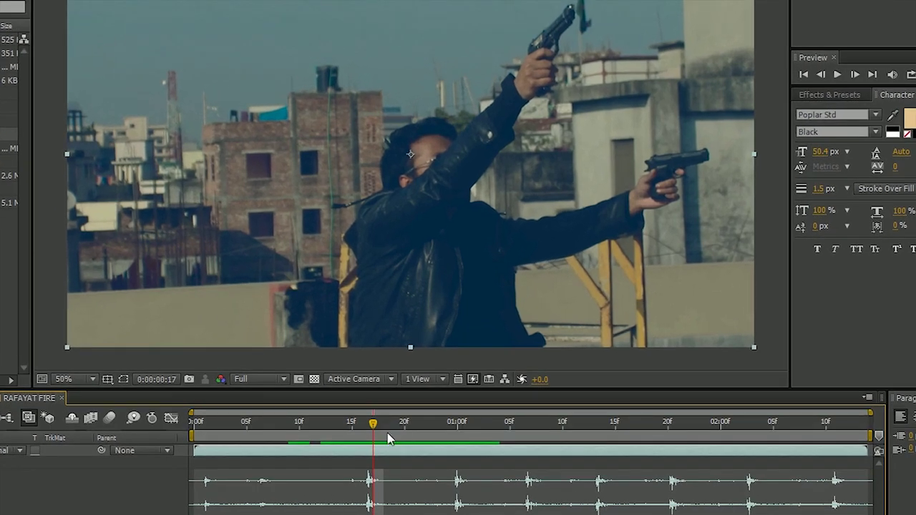
drag(475, 383, 458, 388)
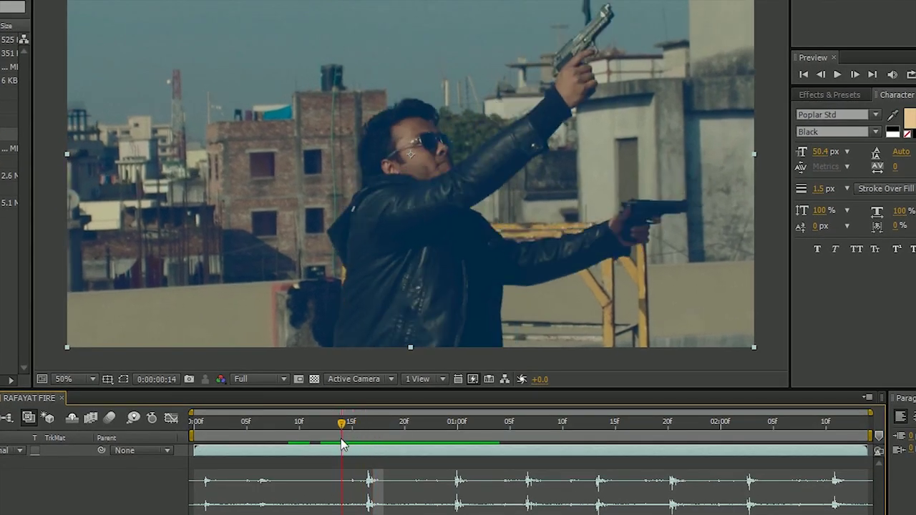
mouse_move(349, 436)
mouse_down()
mouse_move(378, 451)
mouse_move(367, 453)
mouse_up()
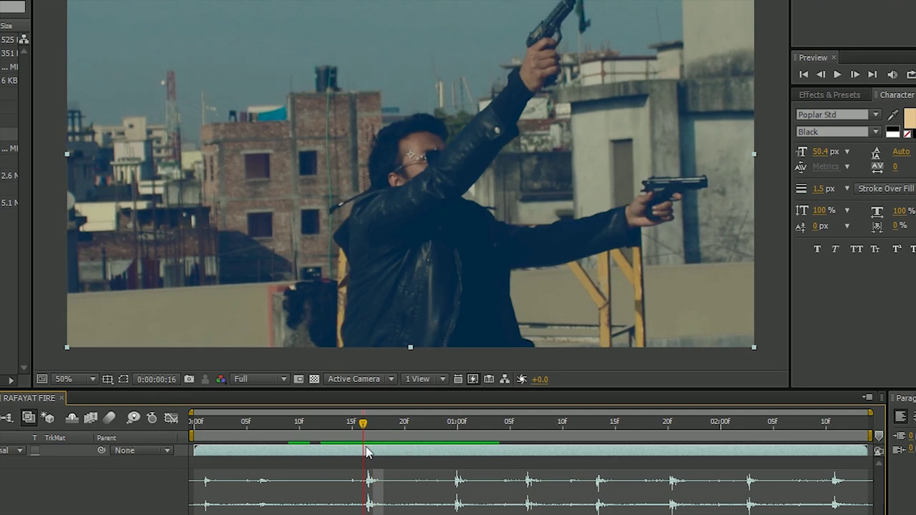
drag(363, 426, 352, 427)
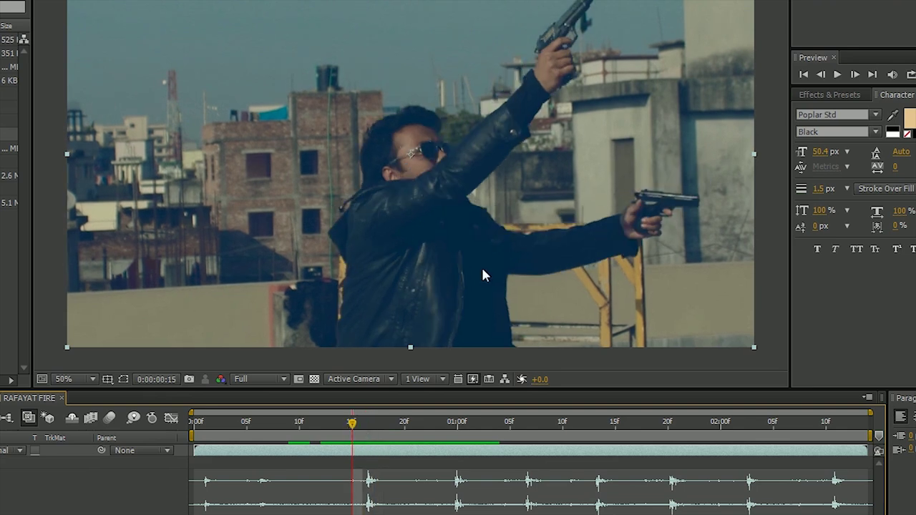
key(period)
drag(615, 74, 403, 219)
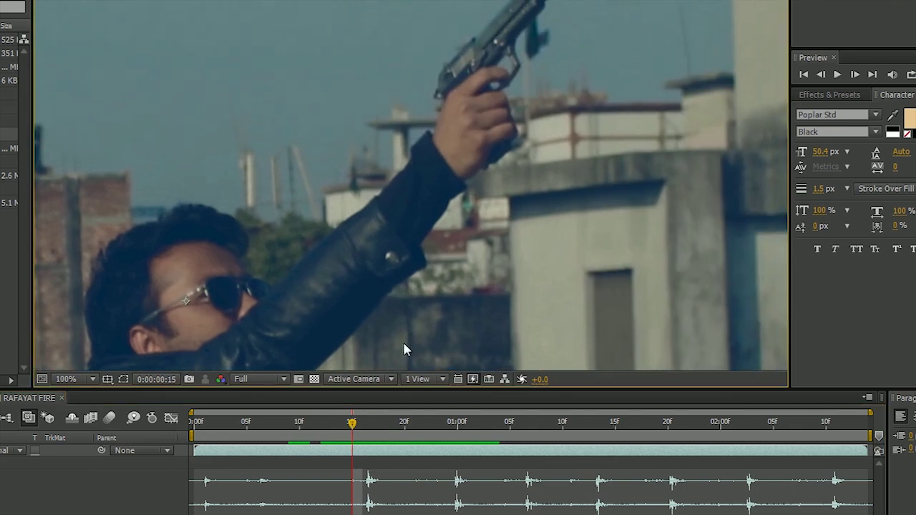
drag(363, 428, 373, 429)
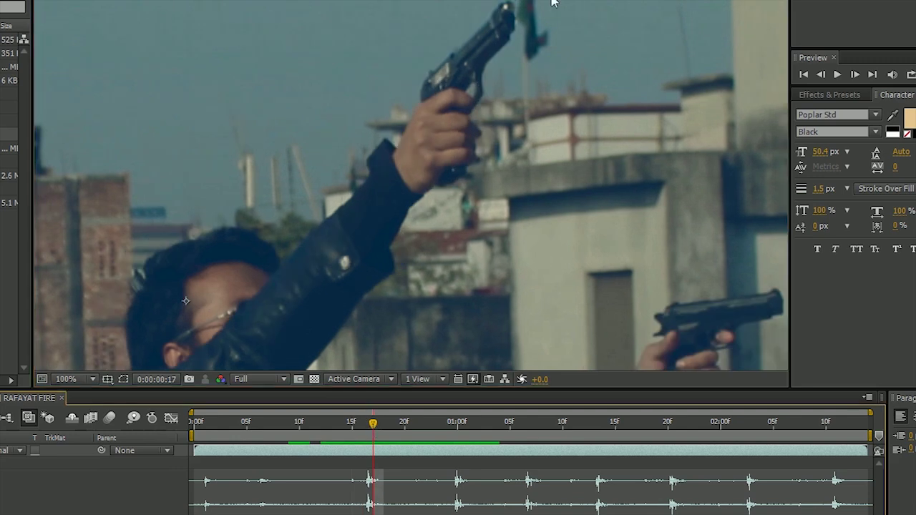
drag(372, 424, 364, 425)
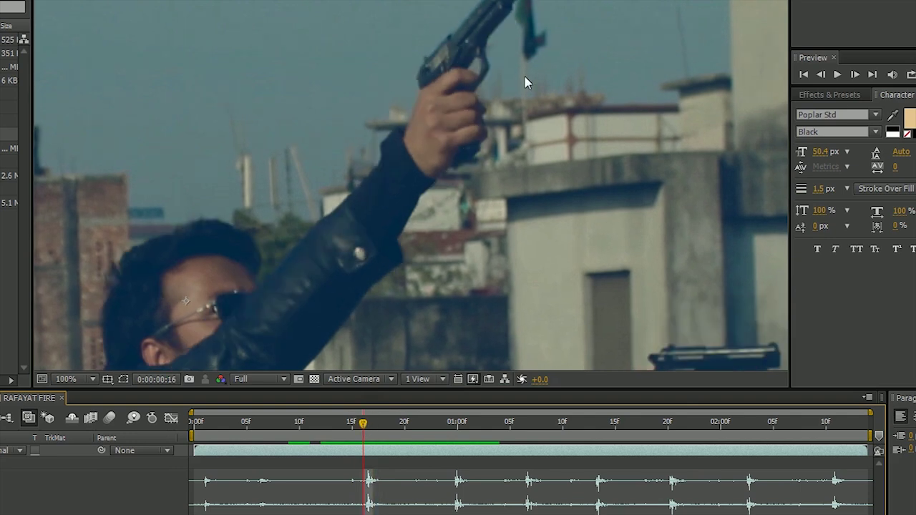
scroll(526, 82, down, 1)
drag(365, 426, 415, 433)
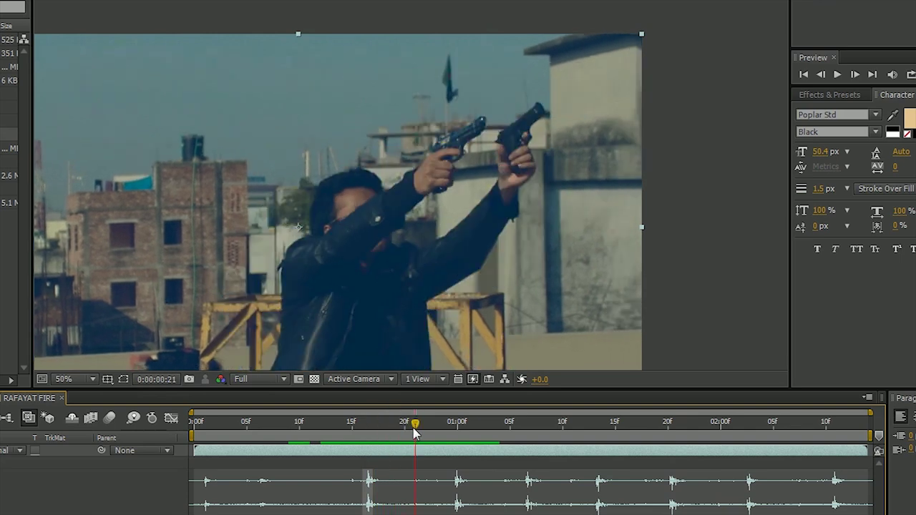
scroll(555, 116, up, 2)
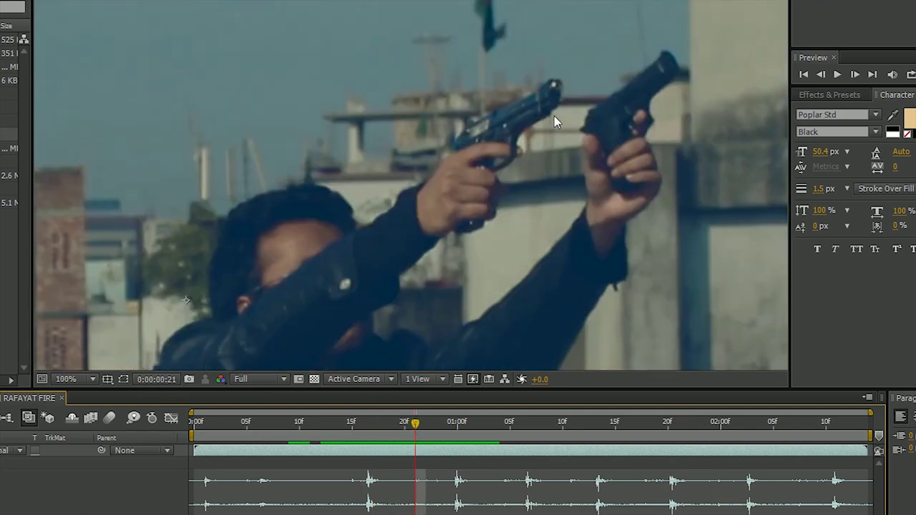
scroll(554, 115, up, 2)
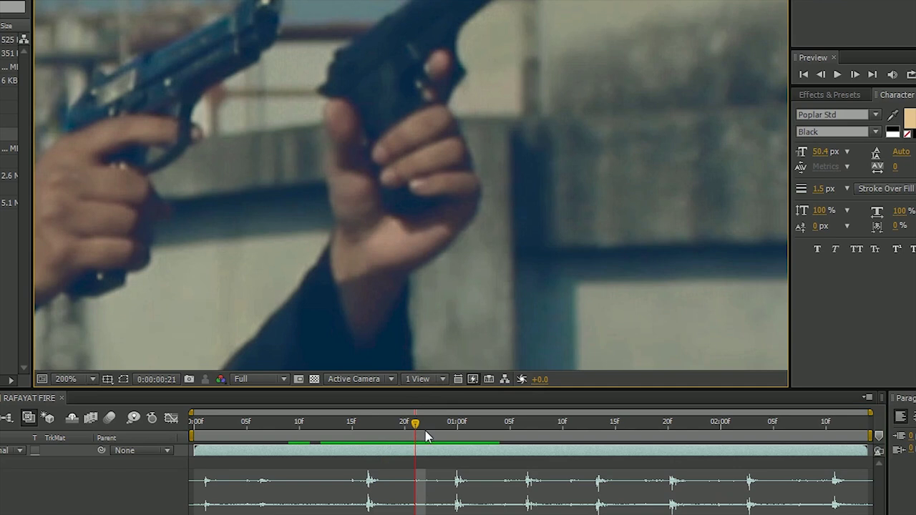
mouse_move(418, 423)
mouse_down()
mouse_move(447, 428)
mouse_move(365, 438)
mouse_up()
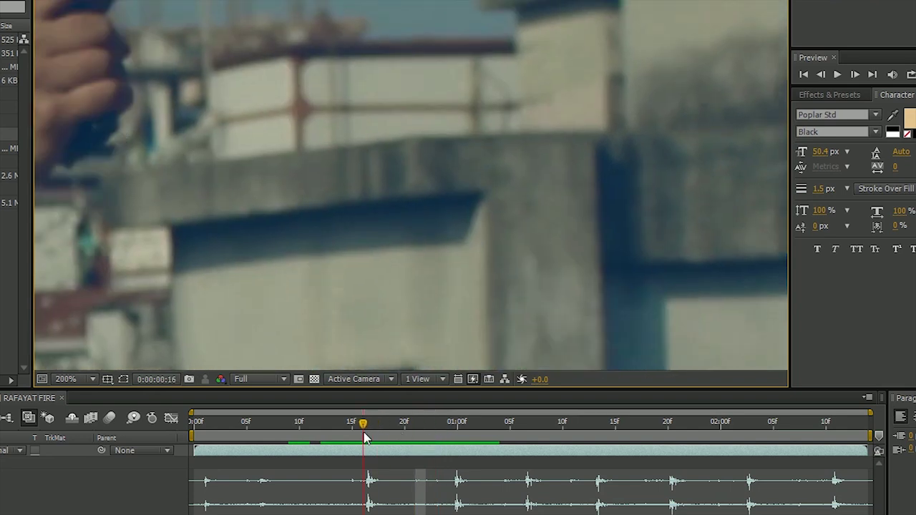
scroll(229, 146, down, 1)
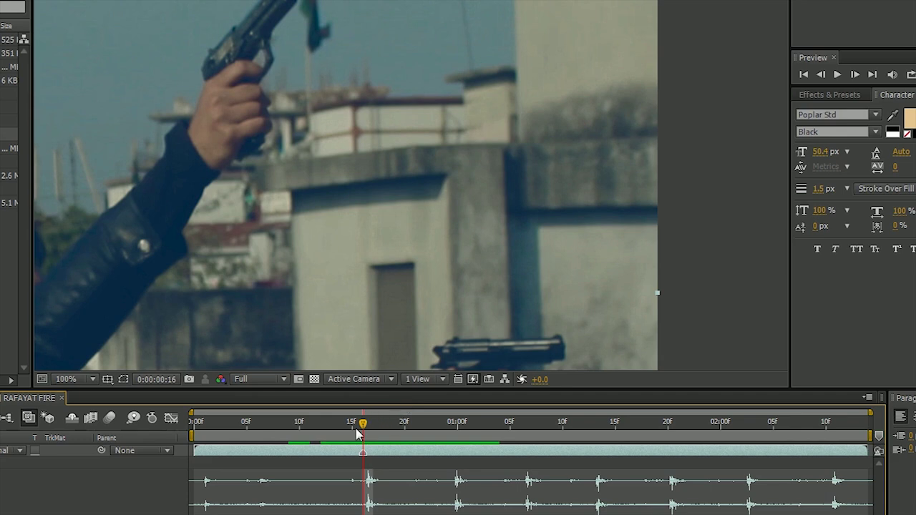
Step: Add layer markers at frame 21, at one second, and on the remaining gunshot frames
drag(363, 430, 434, 443)
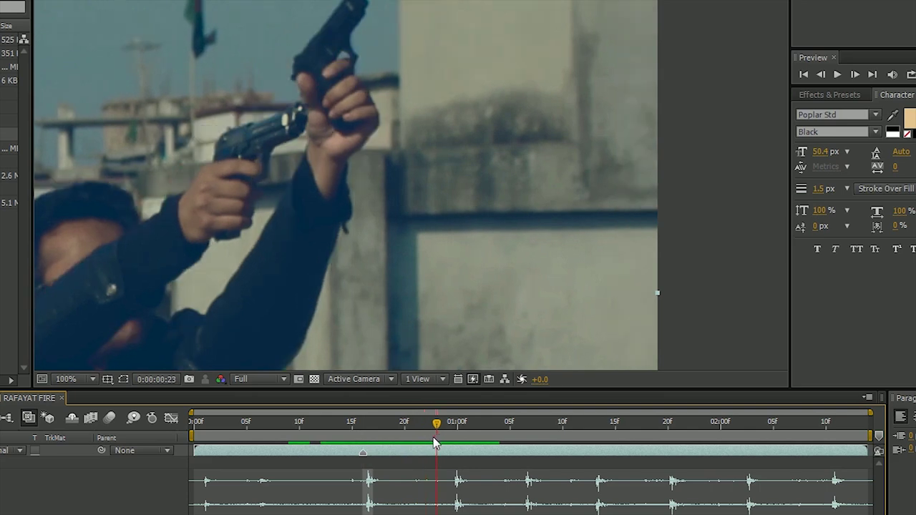
key(KP_Multiply)
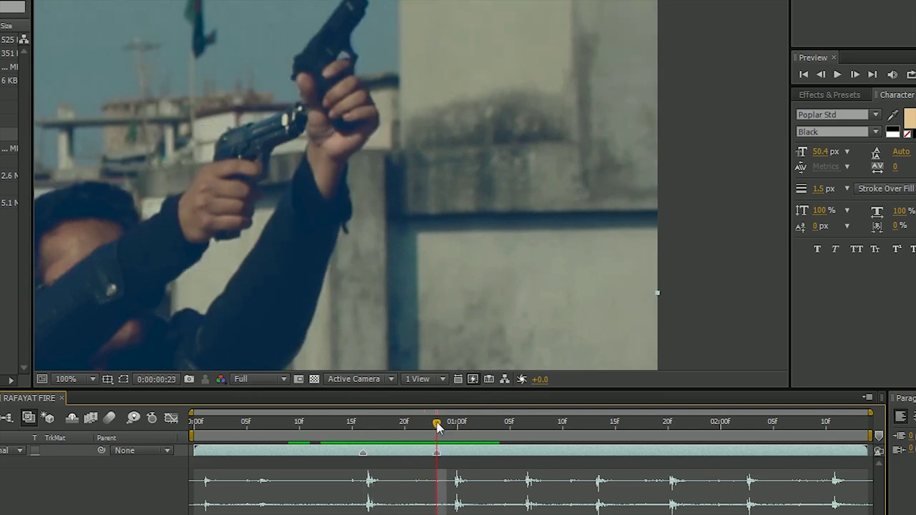
drag(437, 428, 456, 433)
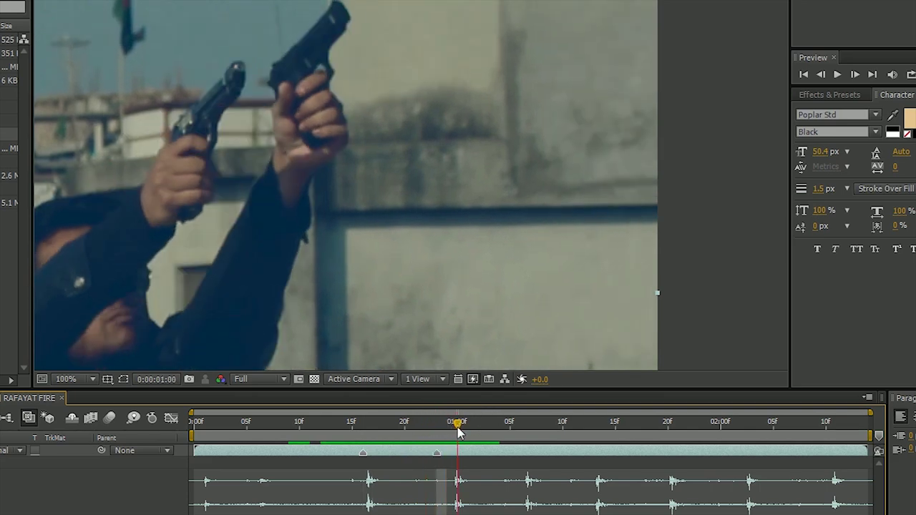
key(KP_Multiply)
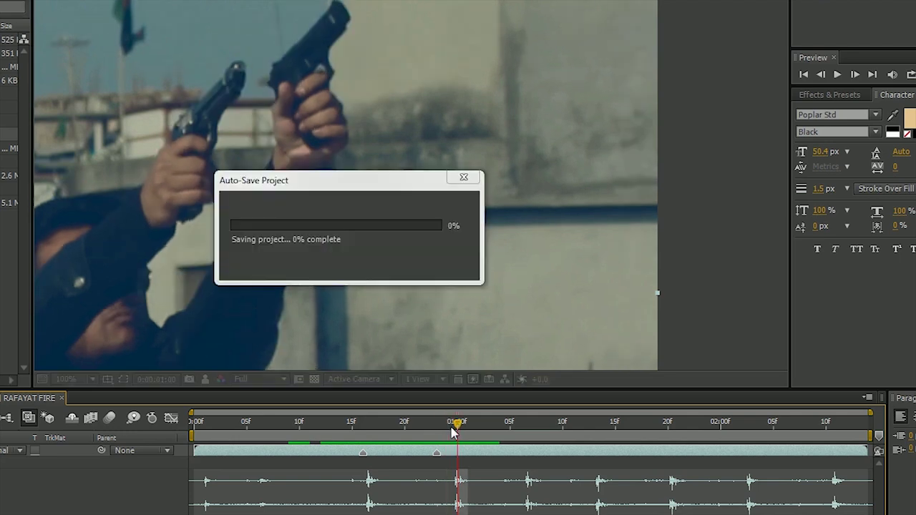
mouse_move(493, 431)
mouse_down()
mouse_move(483, 443)
mouse_move(827, 427)
mouse_move(363, 426)
mouse_up()
key(KP_Multiply)
key(KP_Multiply)
key(KP_Multiply)
key(KP_Multiply)
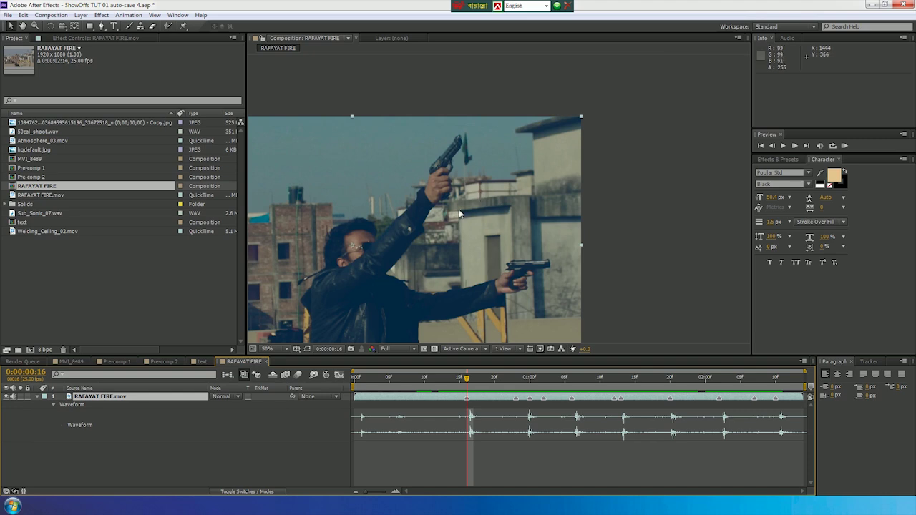
scroll(453, 221, down, 2)
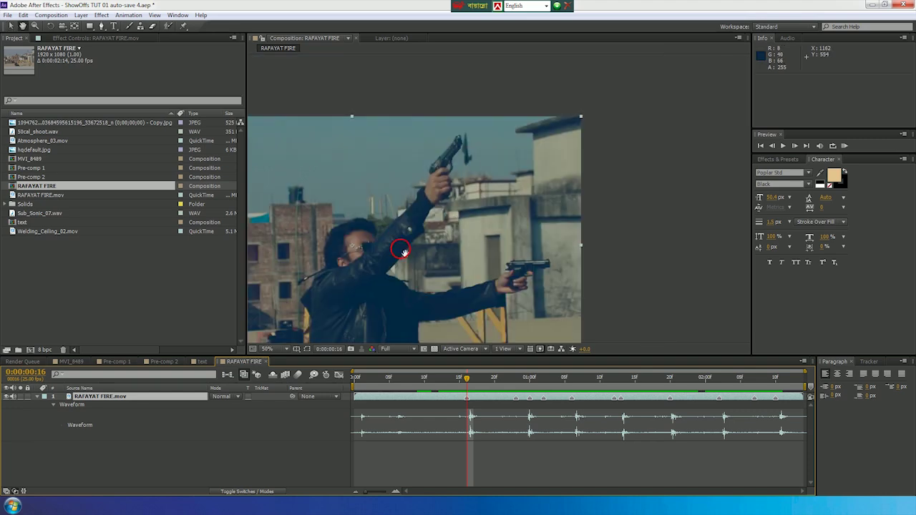
mouse_move(466, 378)
mouse_down()
mouse_move(433, 387)
mouse_move(423, 376)
mouse_up()
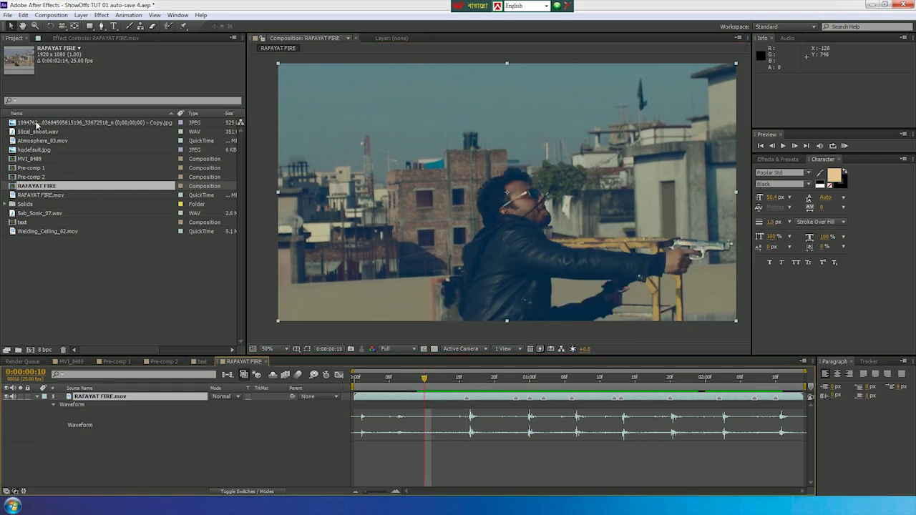
Step: Add hqdefault.jpg from the Project panel to the RAFAYAT FIRE composition as a layer
click(35, 124)
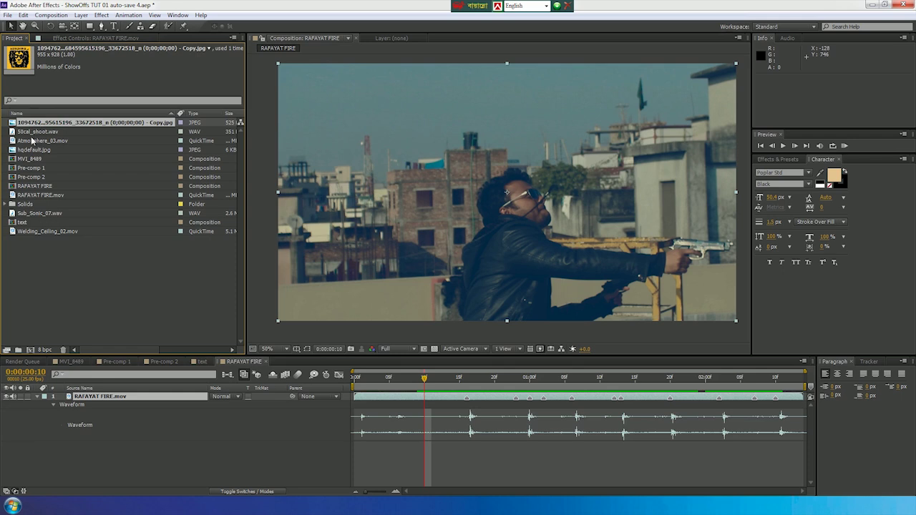
click(36, 150)
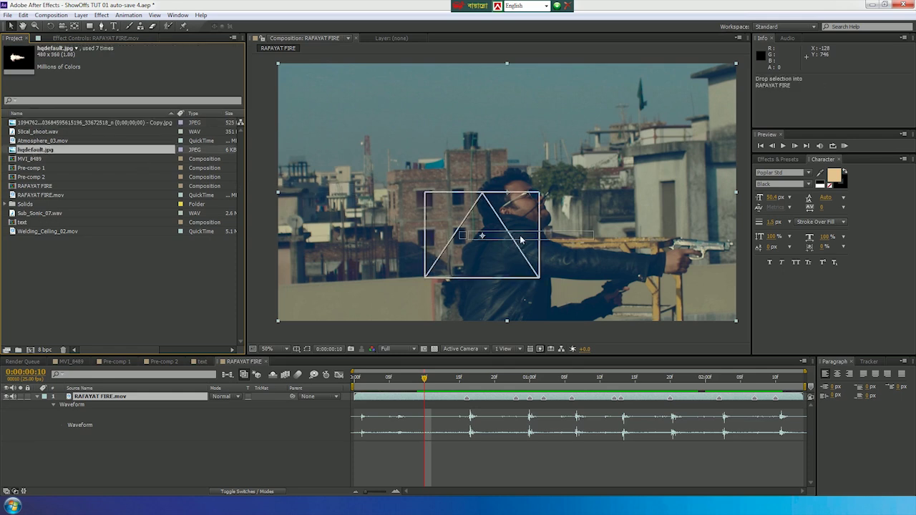
drag(33, 152, 577, 189)
scroll(555, 174, up, 2)
scroll(555, 174, up, 1)
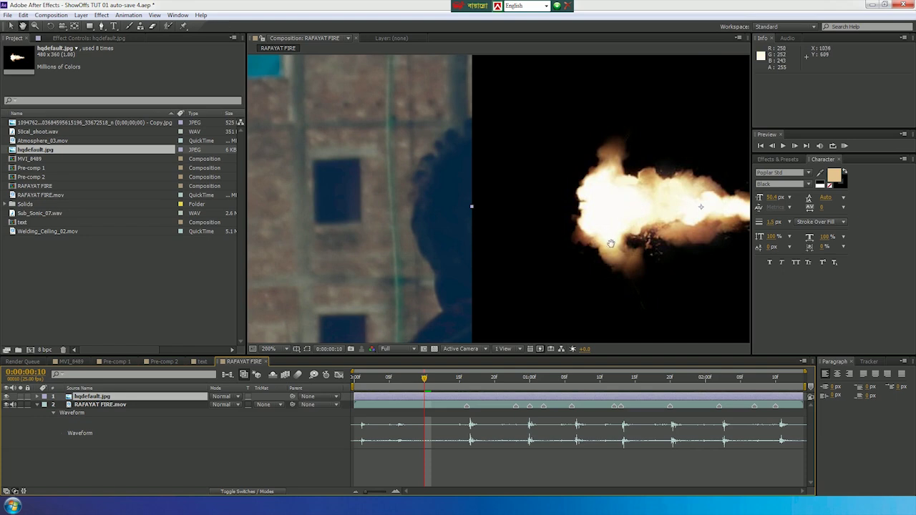
Step: Move the hqdefault.jpg flash image into the upper right of the frame
drag(606, 243, 450, 231)
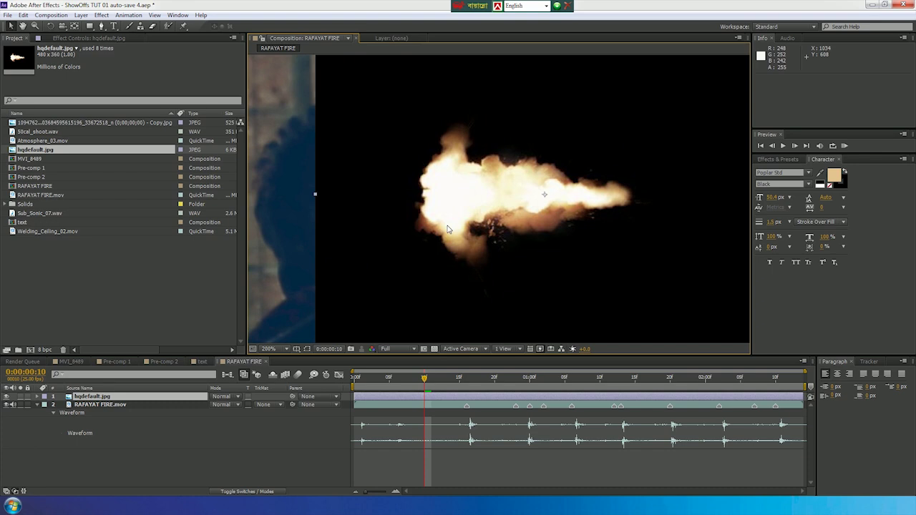
key(comma)
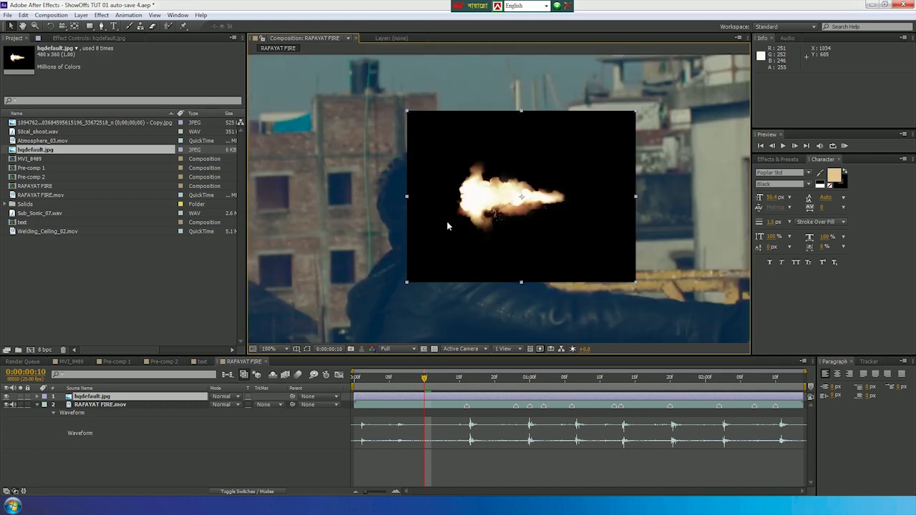
drag(447, 227, 556, 239)
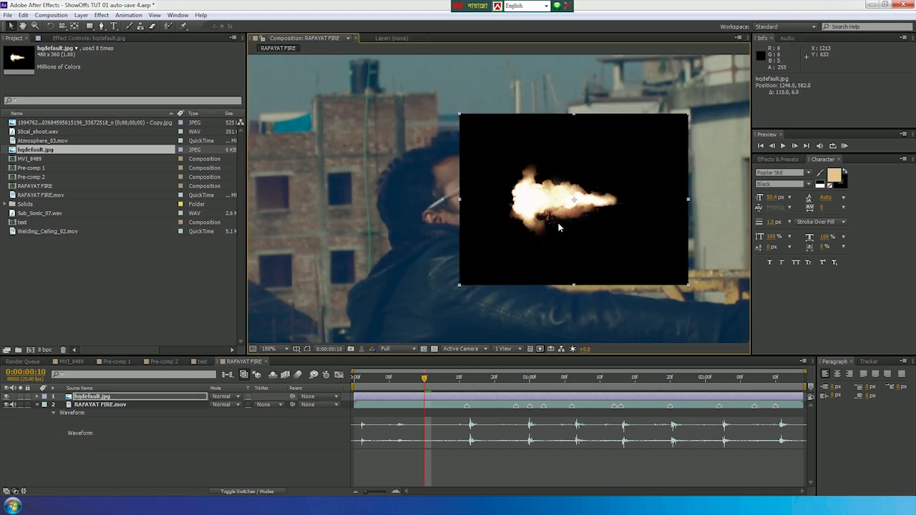
drag(562, 224, 573, 232)
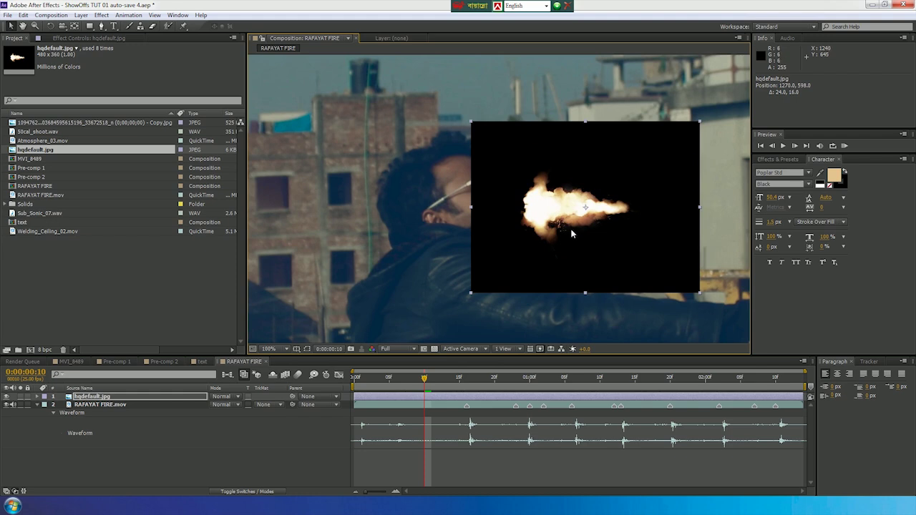
key(comma)
key(comma)
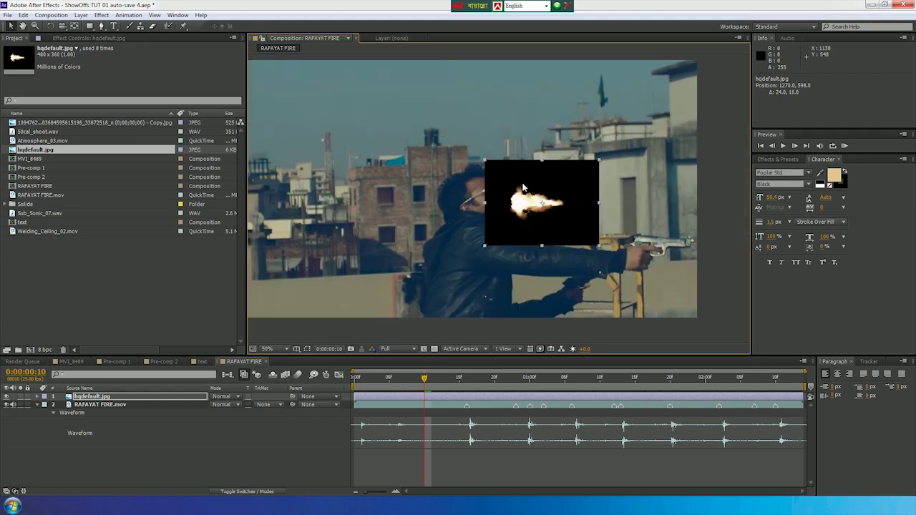
mouse_move(565, 210)
mouse_down()
mouse_move(608, 167)
mouse_move(645, 198)
mouse_move(599, 204)
mouse_up()
key(period)
key(period)
key(comma)
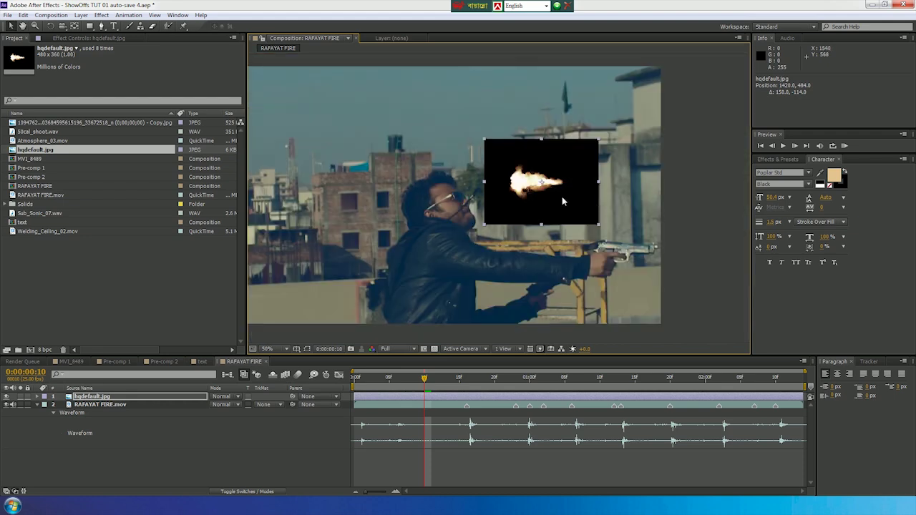
key(period)
key(period)
key(comma)
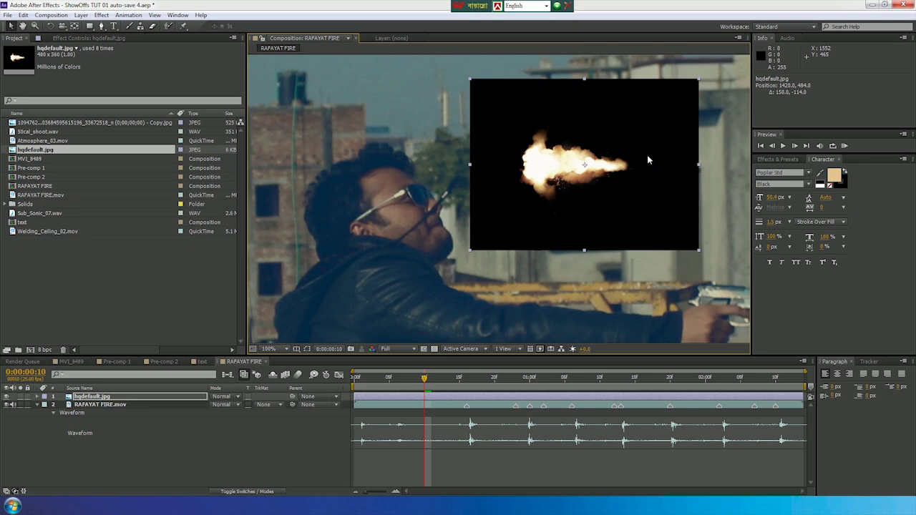
Step: Select the hqdefault.jpg layer, show the Modes column, save the project, and open its blend-mode list
click(479, 404)
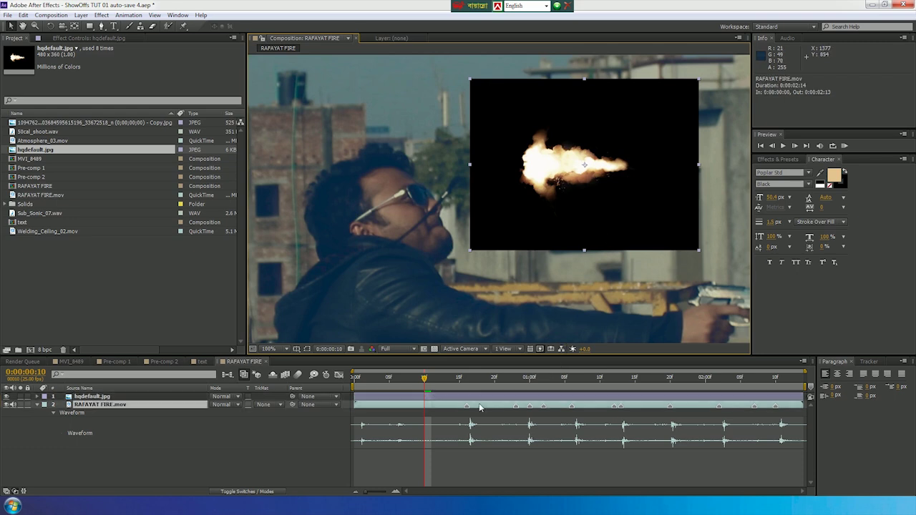
click(480, 398)
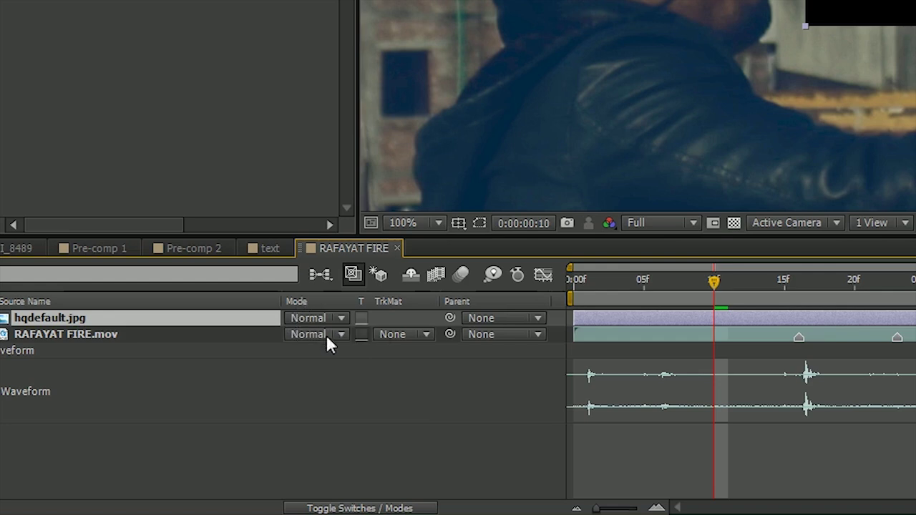
click(351, 508)
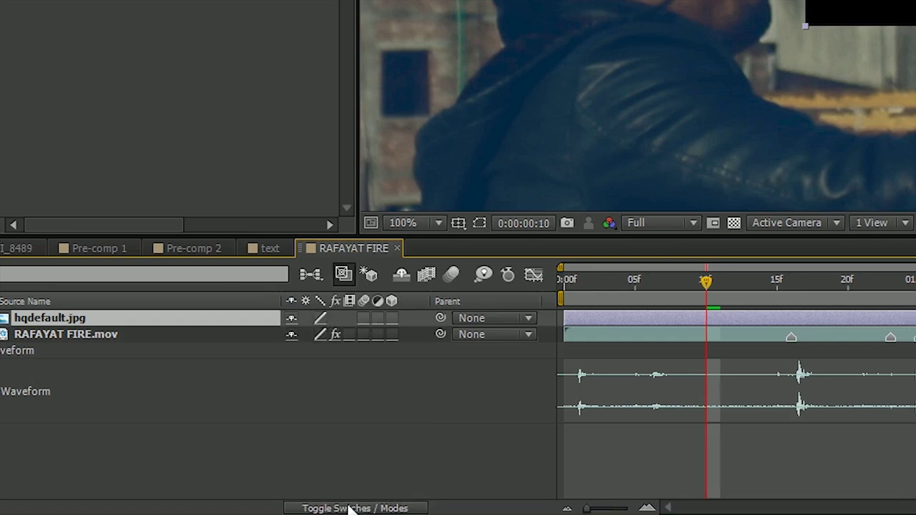
click(351, 508)
click(350, 508)
click(351, 508)
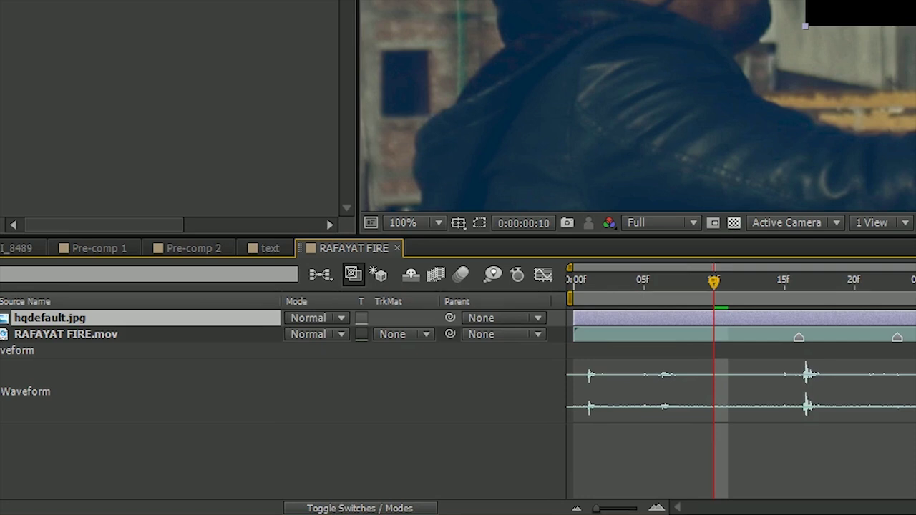
key(ctrl+s)
click(308, 318)
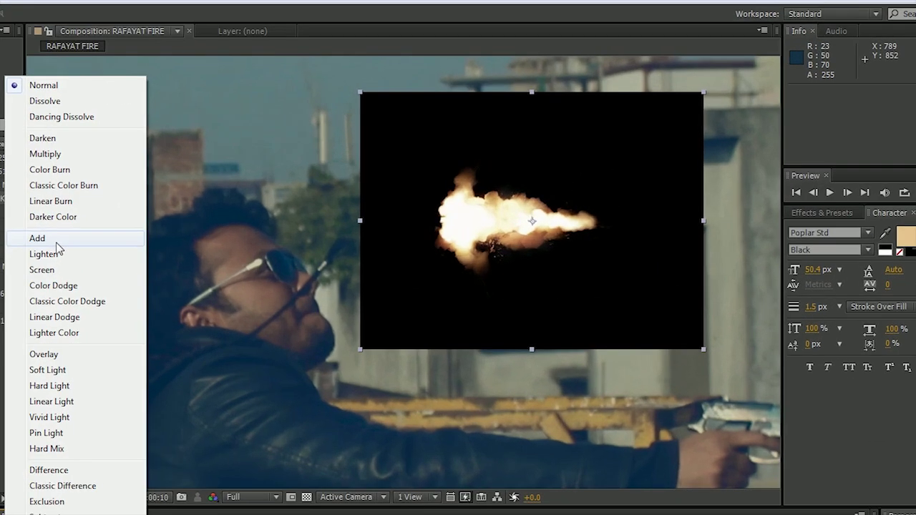
Step: Set the hqdefault.jpg layer to Add blending and check the result at frame 16
click(57, 244)
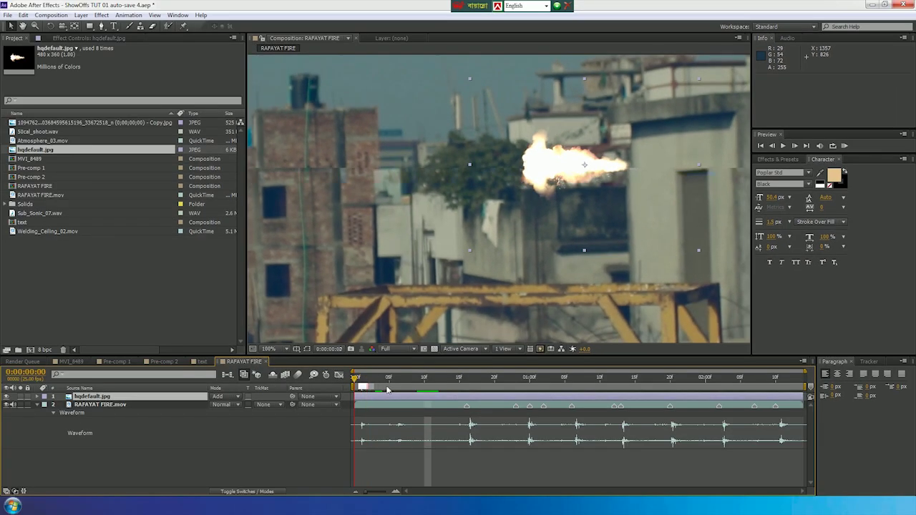
drag(417, 377, 468, 399)
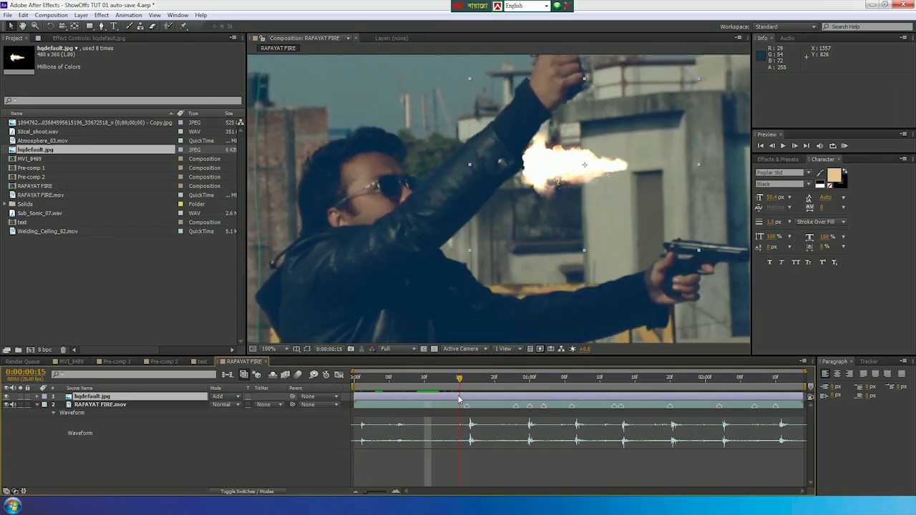
scroll(661, 191, down, 2)
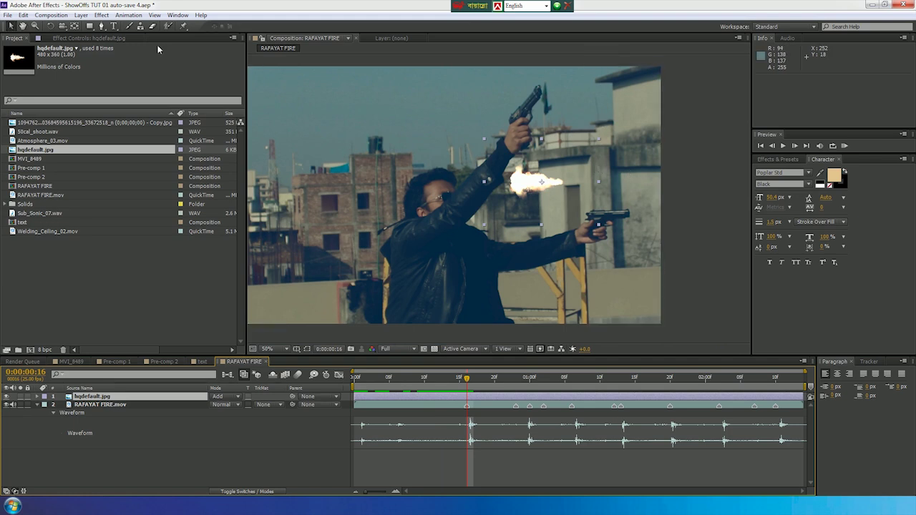
Step: Pan and zoom the Composition viewer to 100% on the raised pistol and flash
click(22, 25)
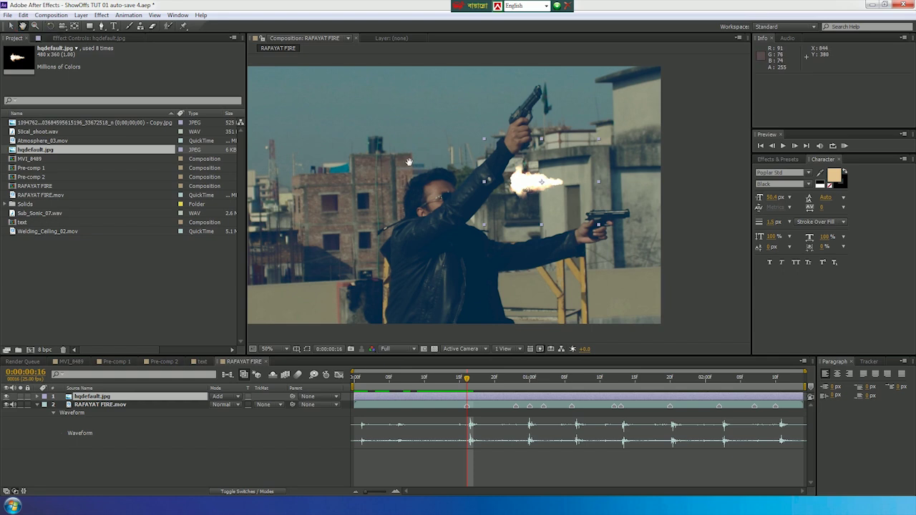
click(9, 26)
mouse_move(462, 196)
mouse_down()
mouse_move(463, 243)
mouse_move(469, 221)
mouse_up()
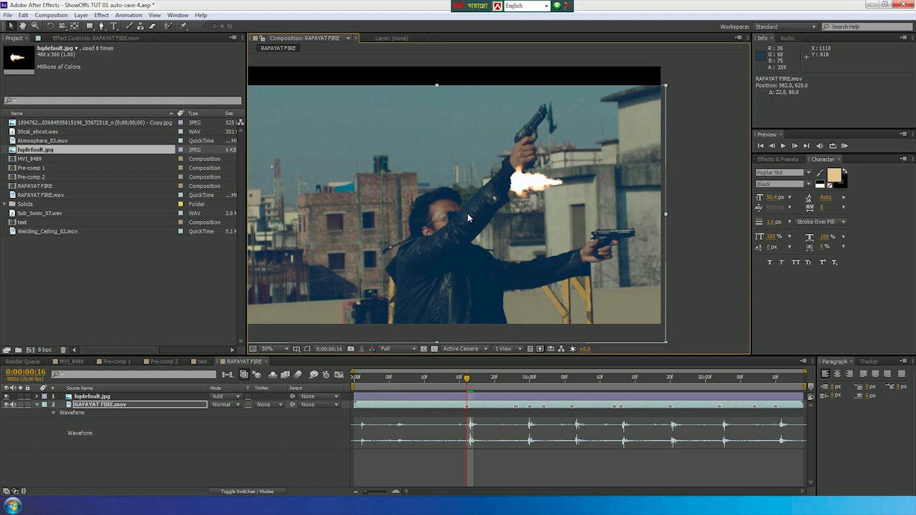
key(ctrl+z)
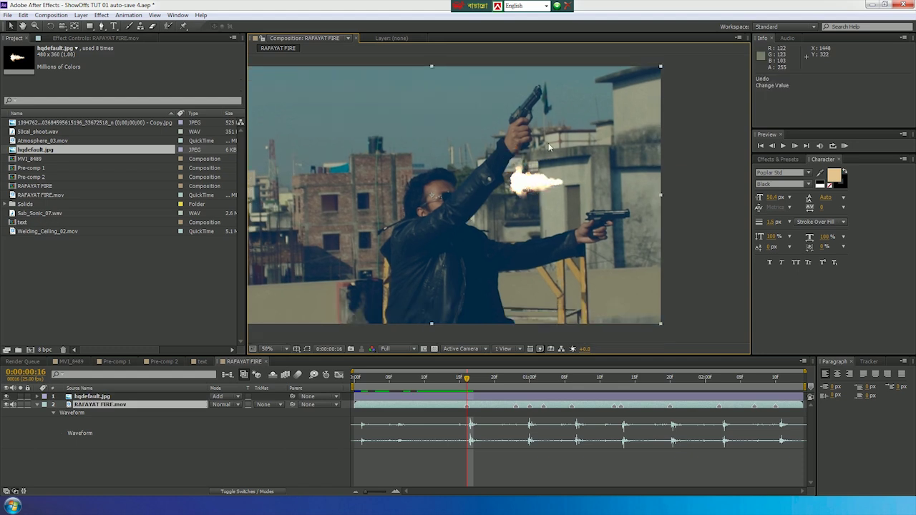
key(h)
mouse_move(565, 136)
mouse_down()
mouse_move(612, 169)
mouse_move(572, 164)
mouse_up()
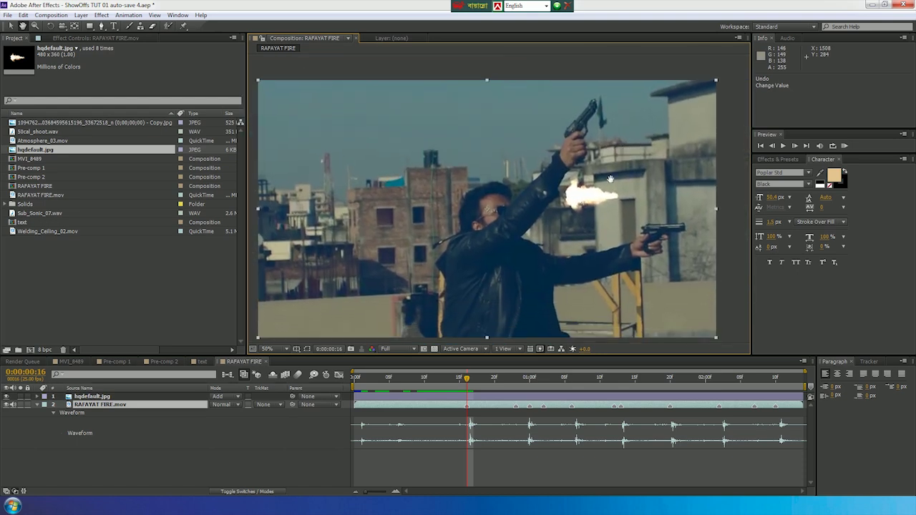
key(v)
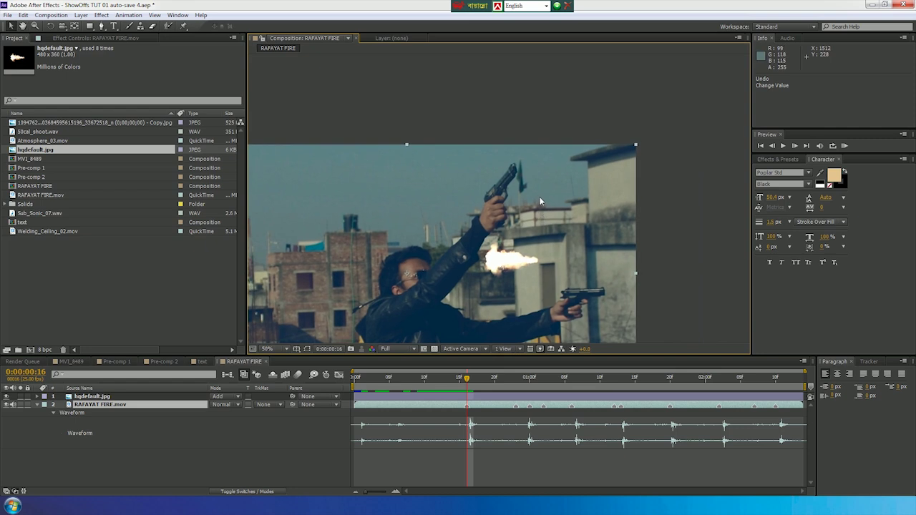
key(period)
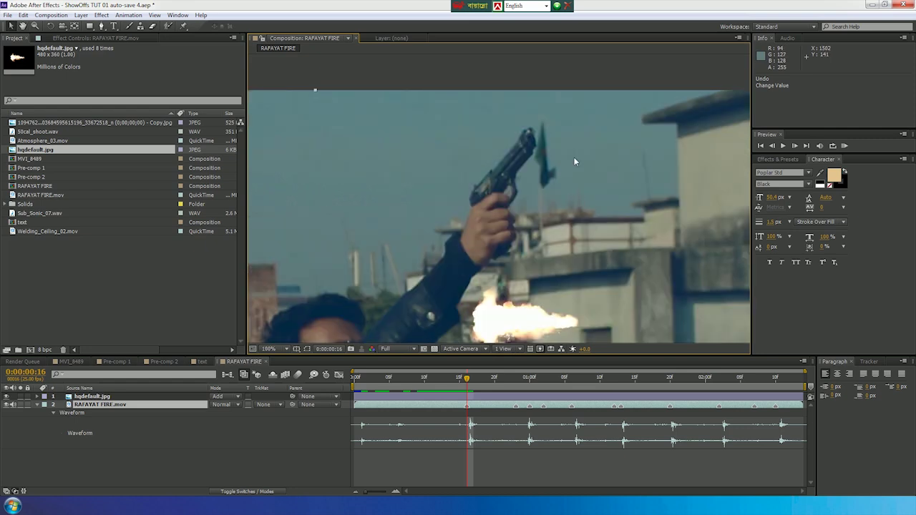
Step: Drag the muzzle-flash layer up onto the raised pistol
click(493, 400)
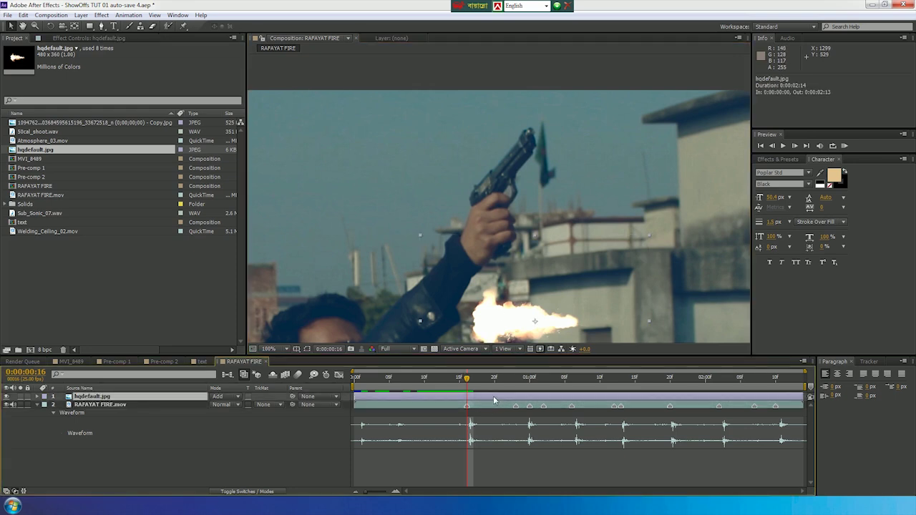
mouse_move(527, 316)
mouse_down()
mouse_move(598, 184)
mouse_move(570, 131)
mouse_move(581, 123)
mouse_move(574, 129)
mouse_up()
key(Return)
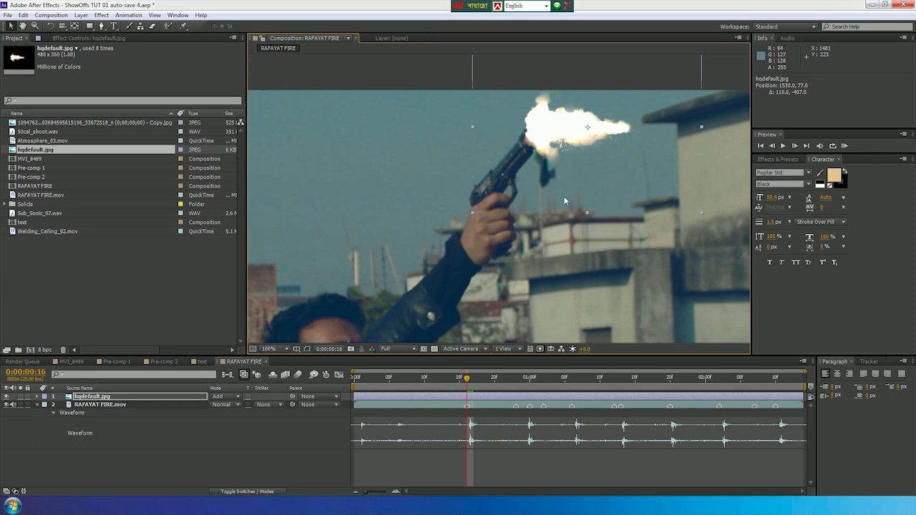
Step: Rotate the flash to about -42°, seat it on the muzzle, and scale it to 111%
key(r)
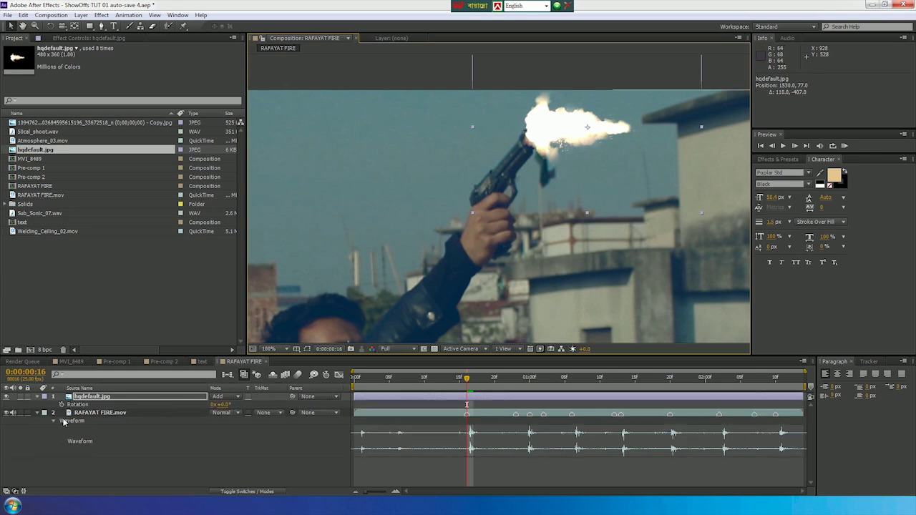
drag(219, 404, 203, 407)
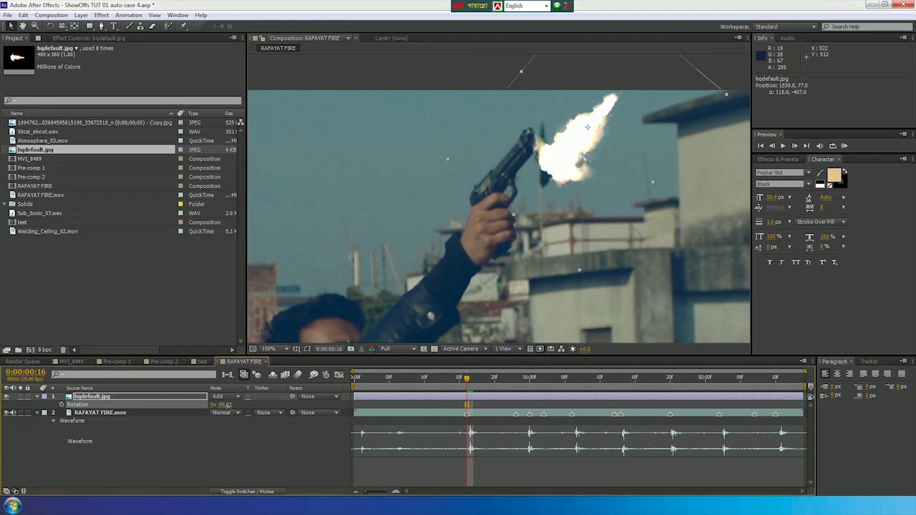
drag(226, 406, 230, 407)
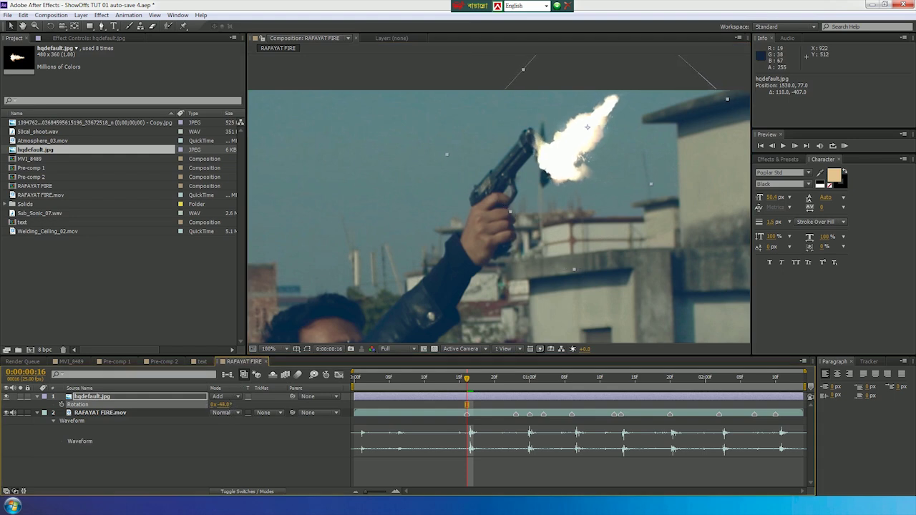
drag(593, 163, 572, 125)
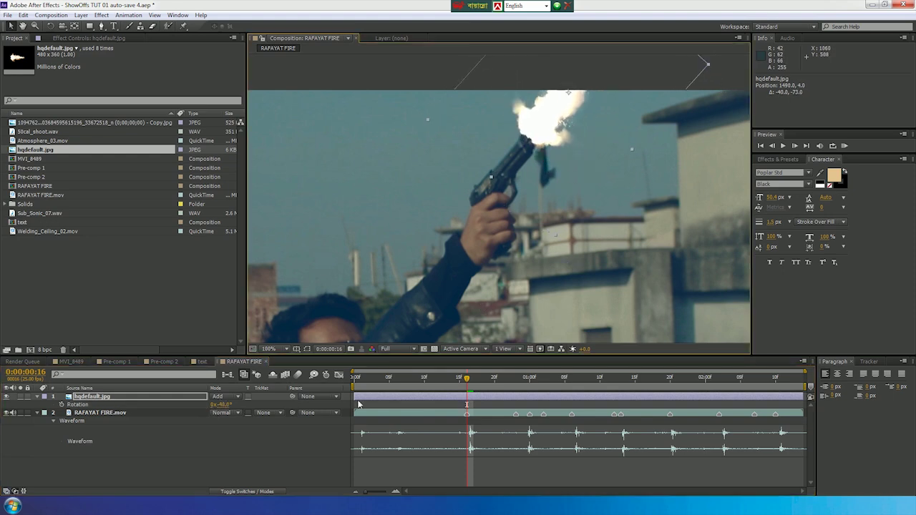
click(395, 400)
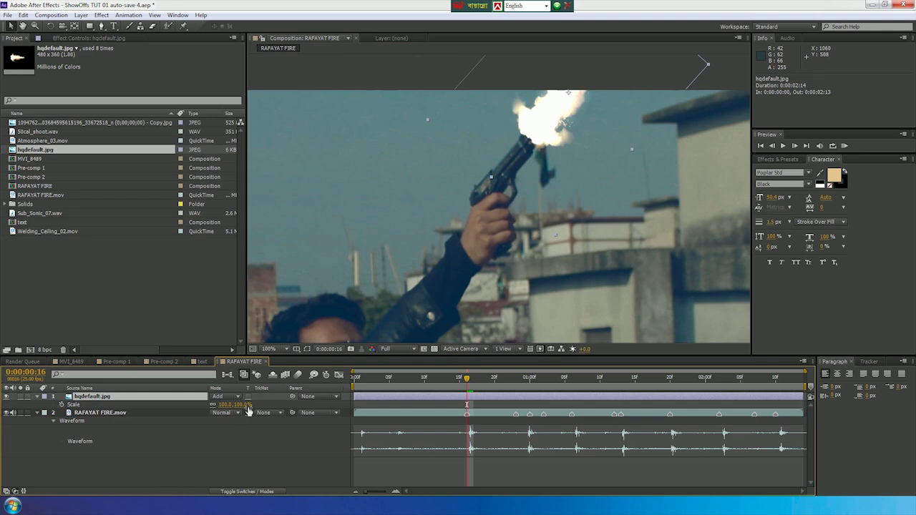
drag(236, 405, 559, 146)
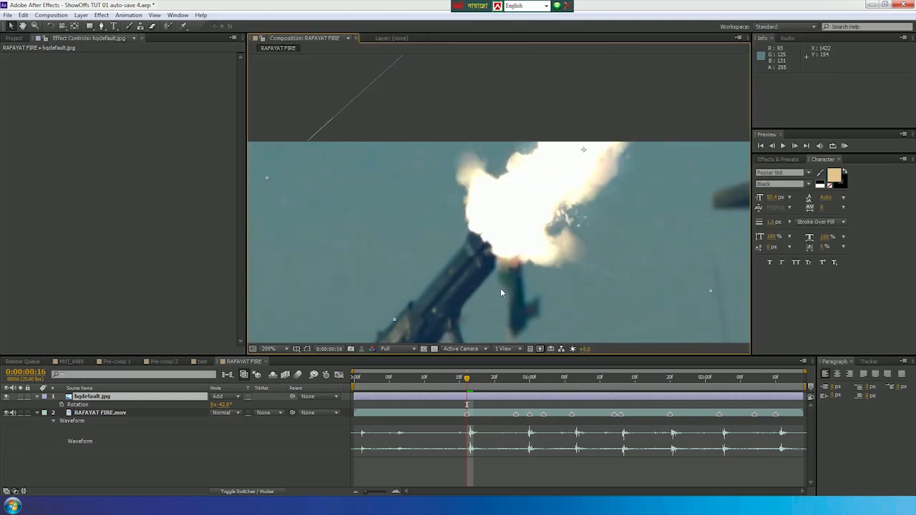
scroll(518, 243, down, 1)
scroll(519, 227, down, 1)
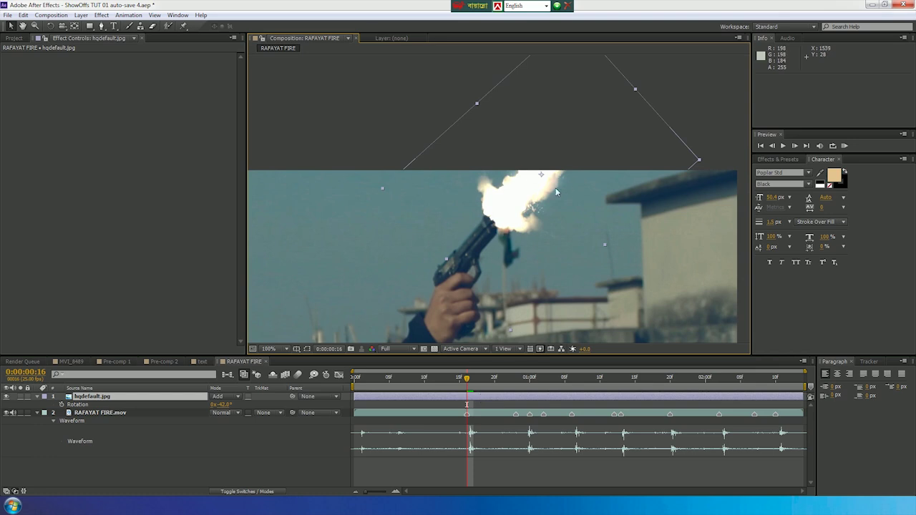
click(485, 413)
click(484, 403)
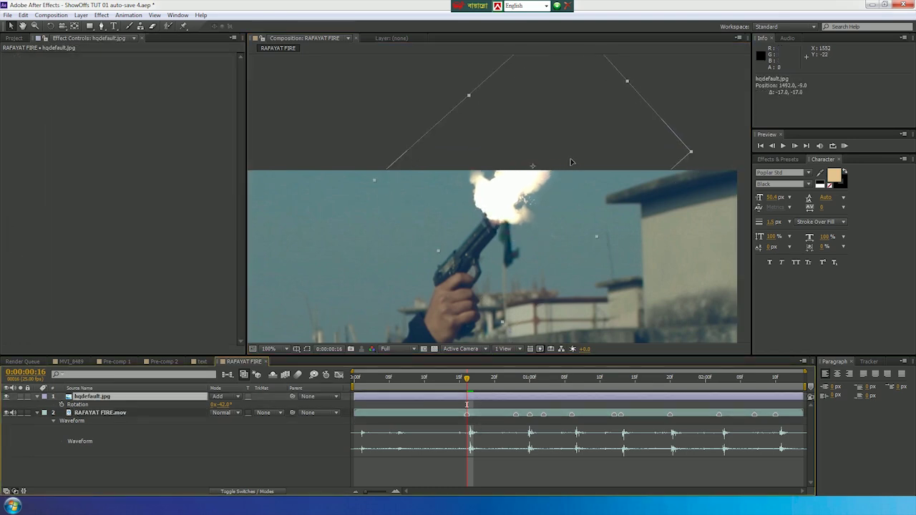
drag(573, 168, 574, 165)
key(ctrl+z)
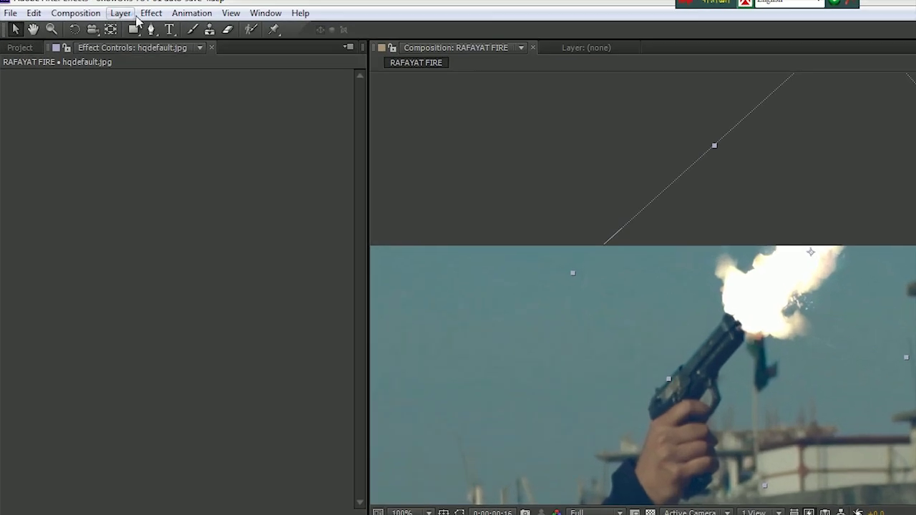
Step: Apply a Stylize > Glow effect to the muzzle flash layer
click(100, 15)
mouse_move(283, 481)
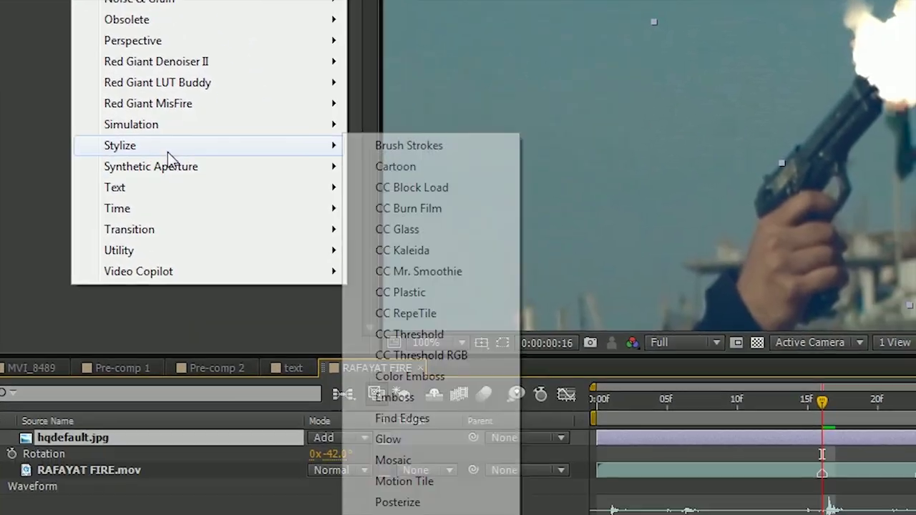
click(382, 326)
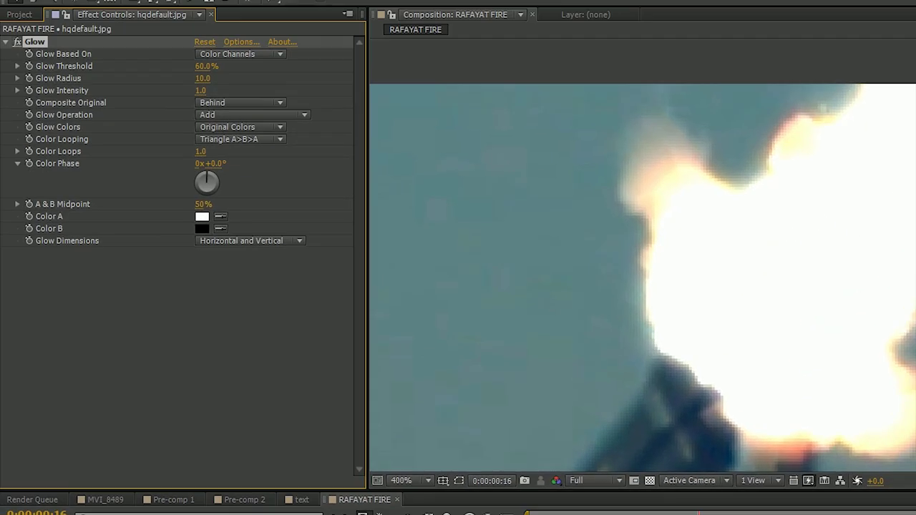
drag(915, 264, 804, 282)
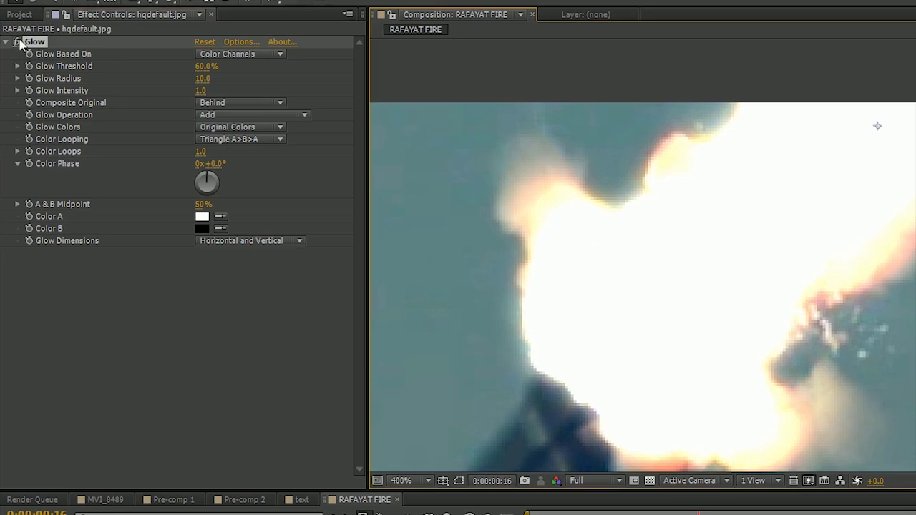
click(20, 45)
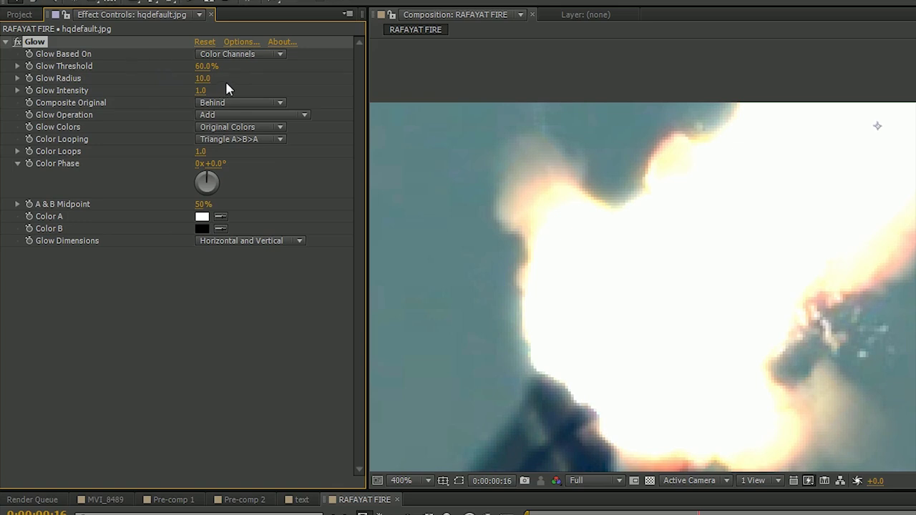
Step: Set Glow Threshold to 80%, Glow Radius to 23 and Glow Intensity to 0.9
mouse_move(205, 67)
mouse_down()
mouse_move(218, 71)
mouse_move(167, 78)
mouse_move(207, 78)
mouse_up()
click(207, 66)
text(80)
key(Return)
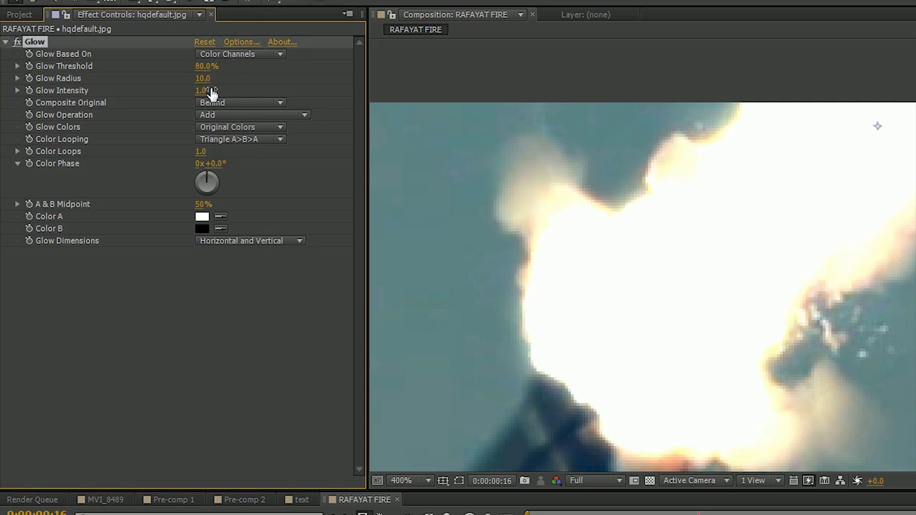
drag(203, 80, 224, 87)
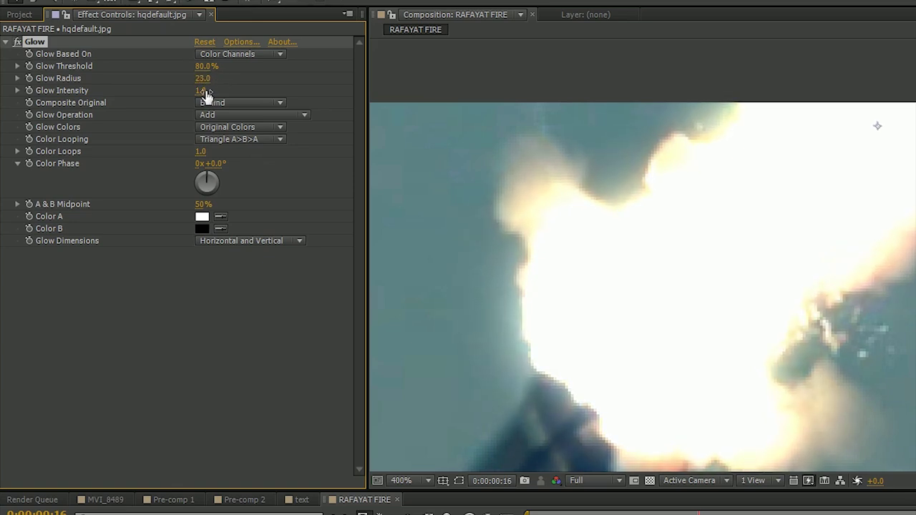
click(203, 92)
text(0.9)
key(Return)
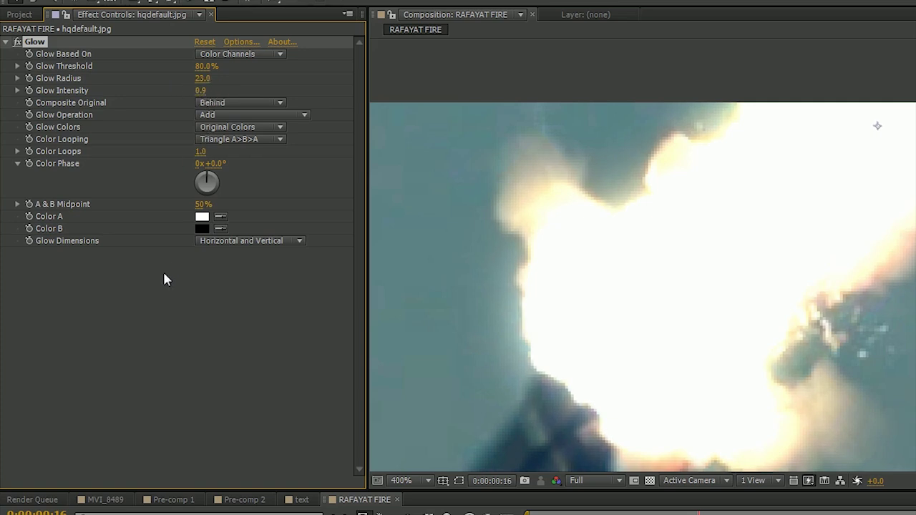
Step: Switch Glow Colors to A & B Colors and make Color B orange FF7800
click(251, 127)
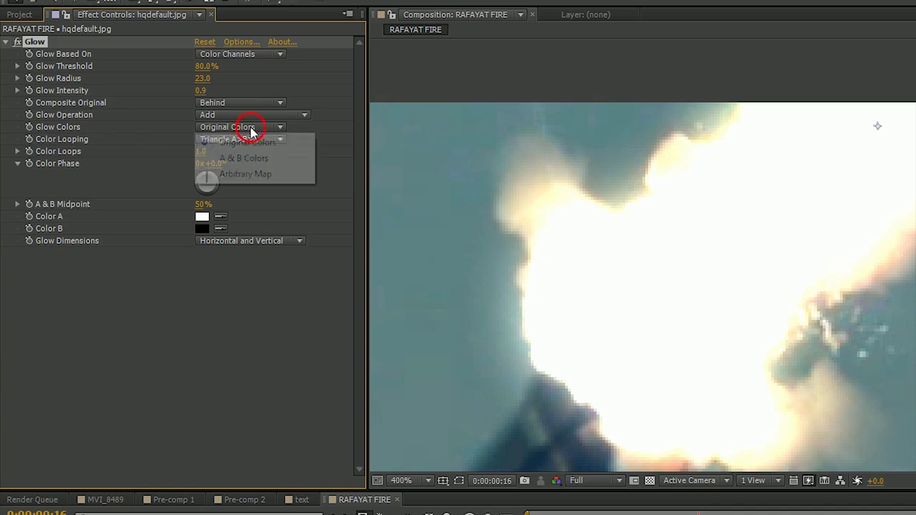
click(247, 158)
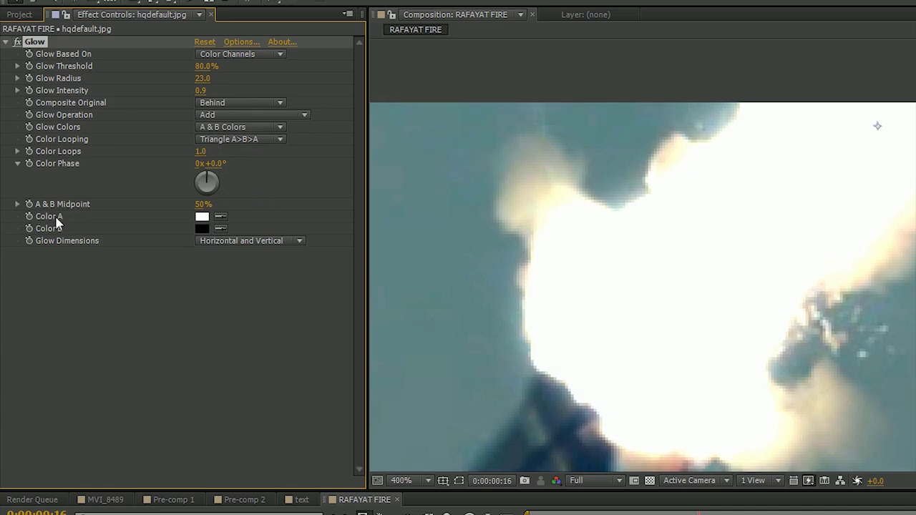
click(202, 228)
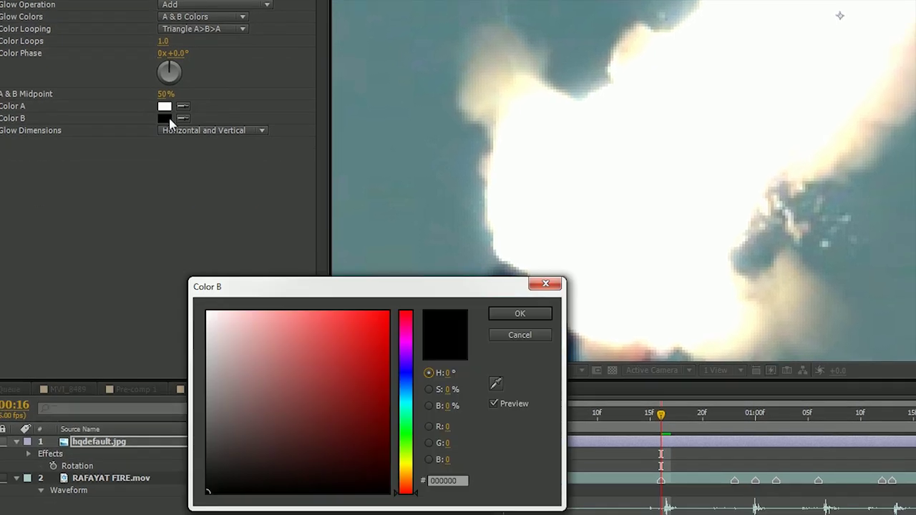
click(408, 467)
drag(408, 470, 420, 485)
drag(356, 403, 500, 260)
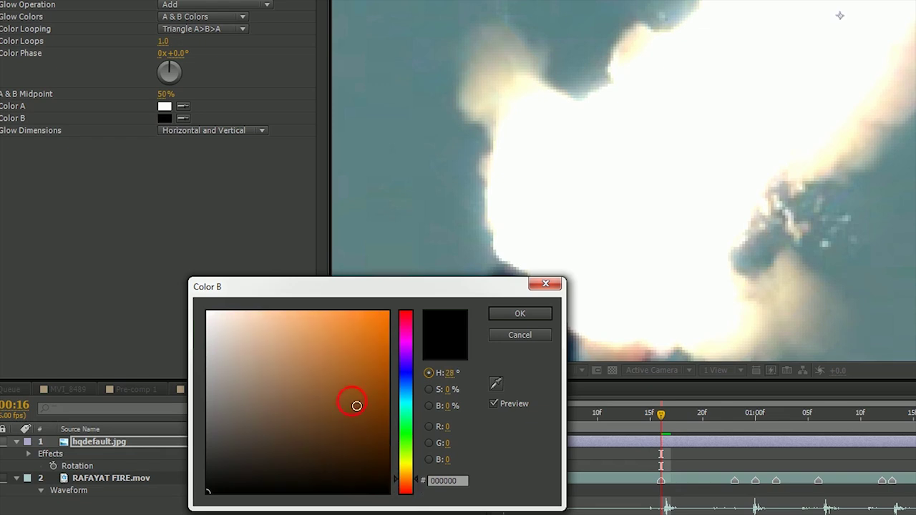
click(510, 315)
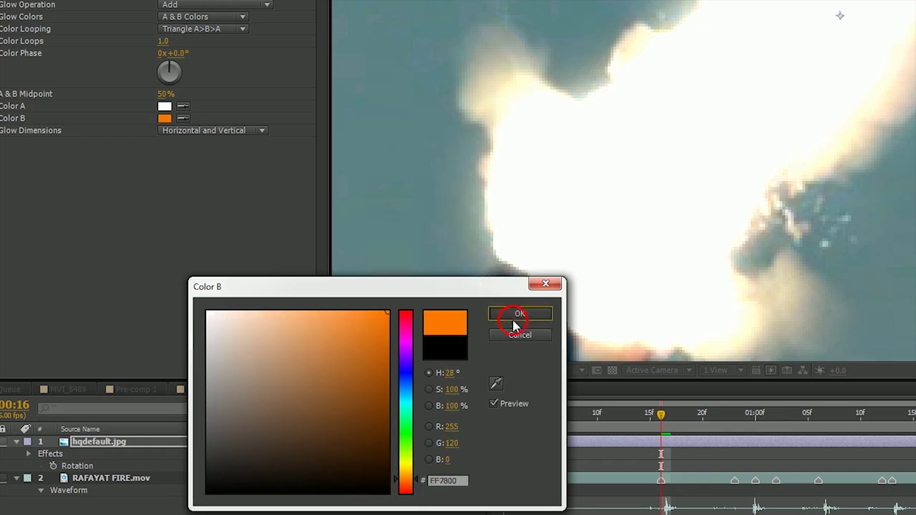
scroll(681, 172, up, 4)
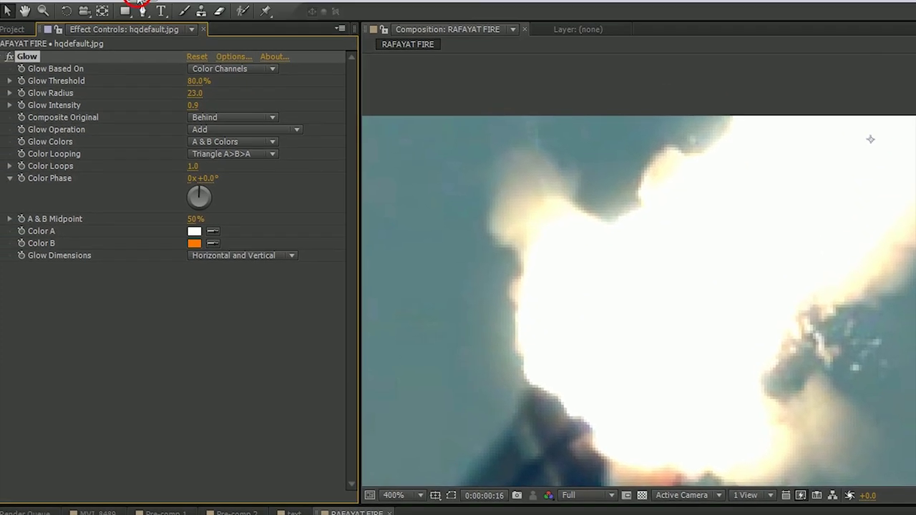
Step: Add a Curves effect to the flash and bend the master RGB curve upward
click(146, 9)
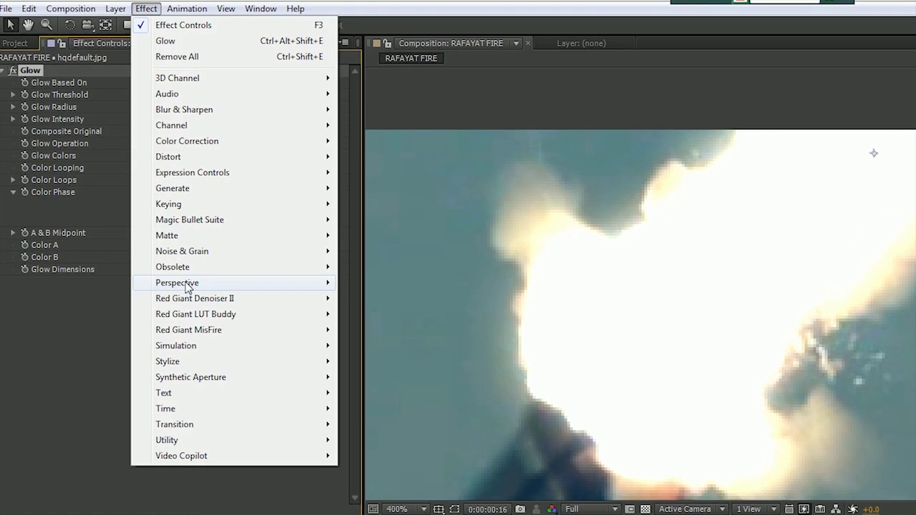
mouse_move(215, 141)
click(387, 425)
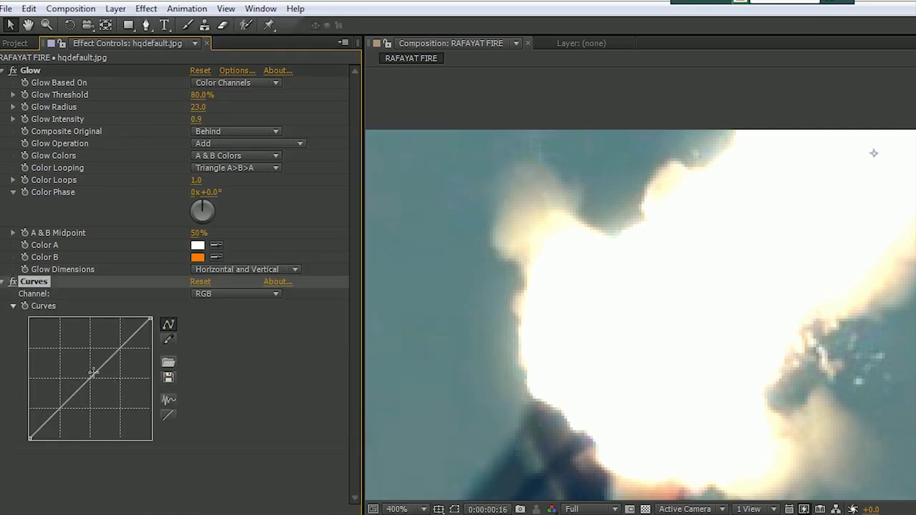
drag(118, 349, 107, 348)
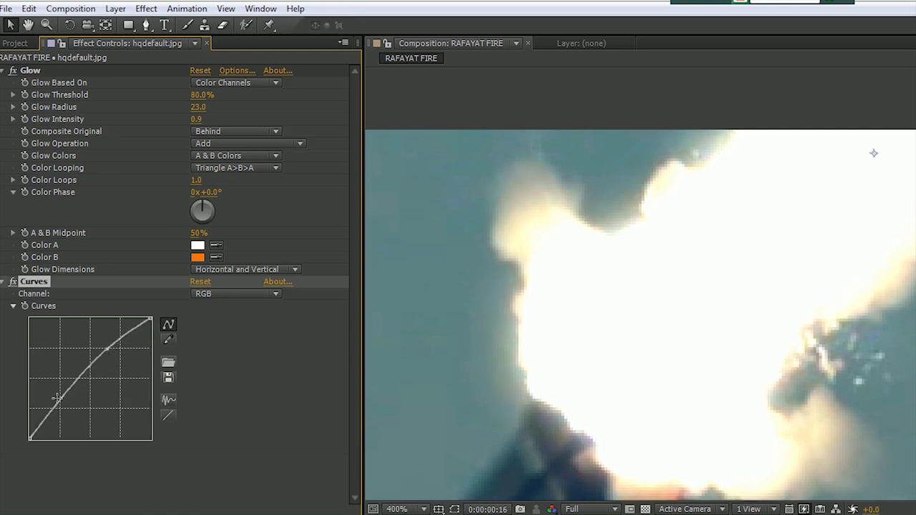
drag(67, 401, 69, 402)
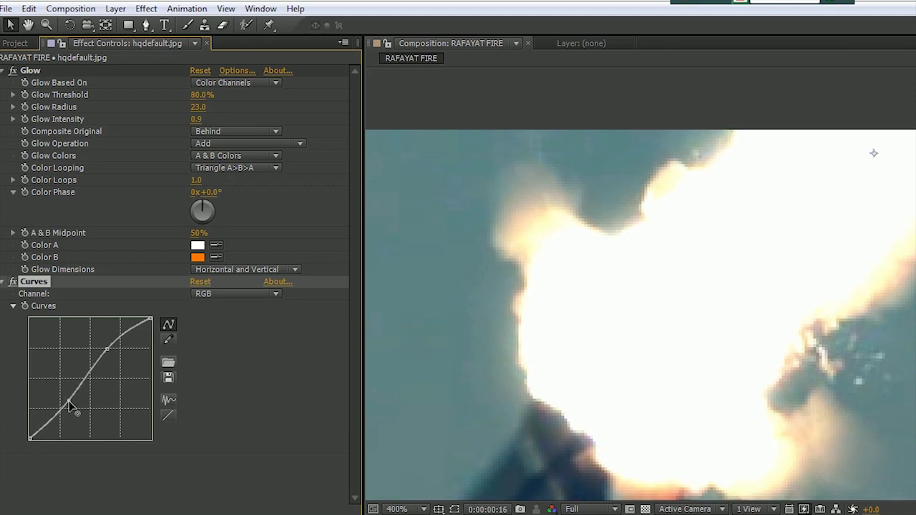
Step: Lift the Red, Green and Blue channel curves in turn to warm the flash
click(240, 293)
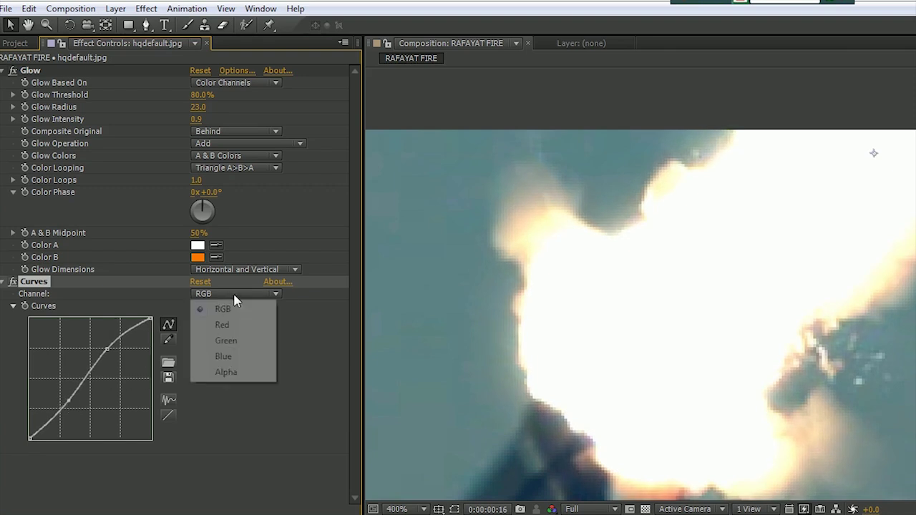
click(238, 325)
drag(87, 386, 83, 376)
click(215, 294)
click(219, 336)
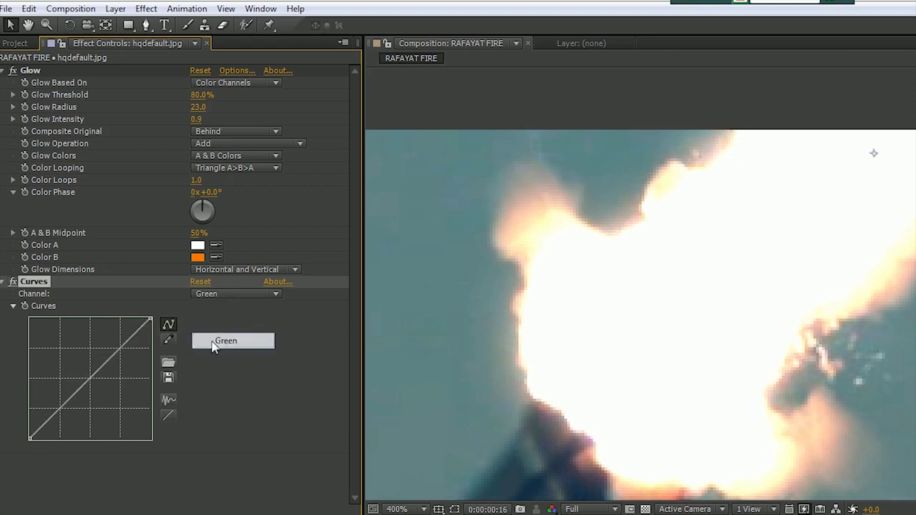
drag(95, 381, 89, 376)
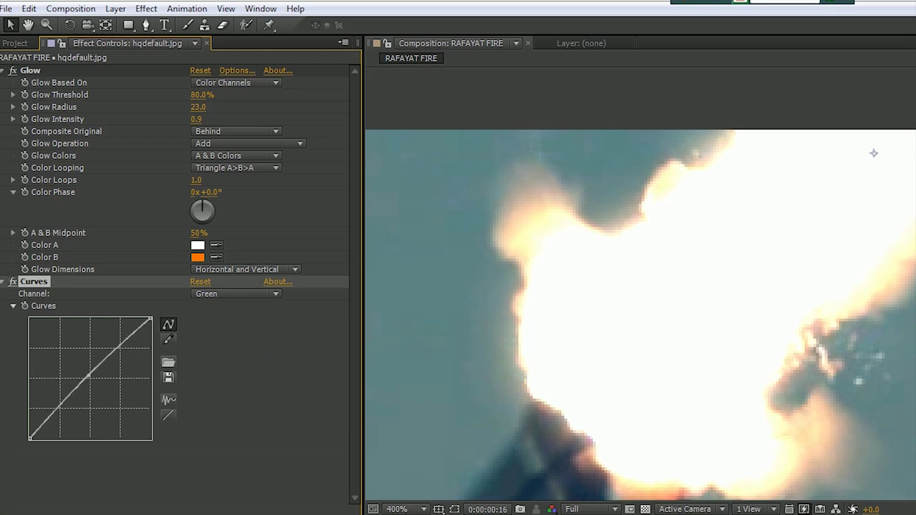
click(219, 298)
click(227, 358)
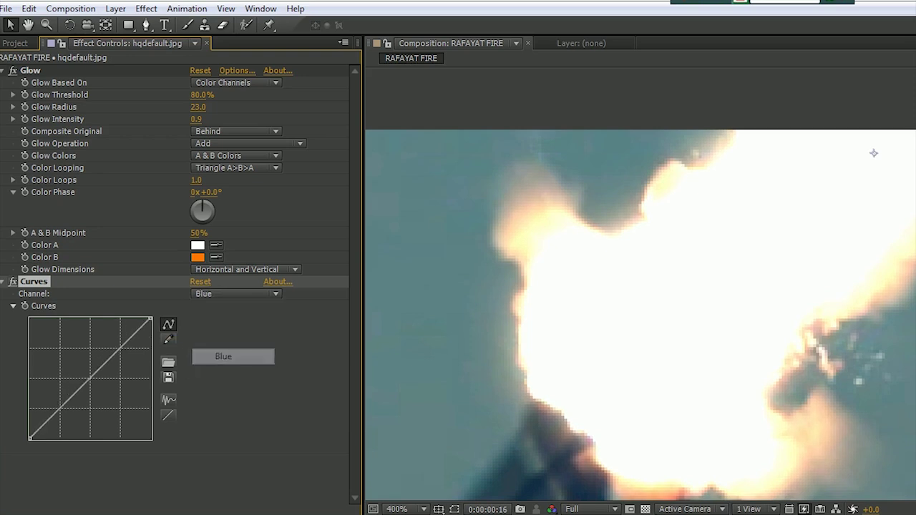
drag(98, 383, 93, 387)
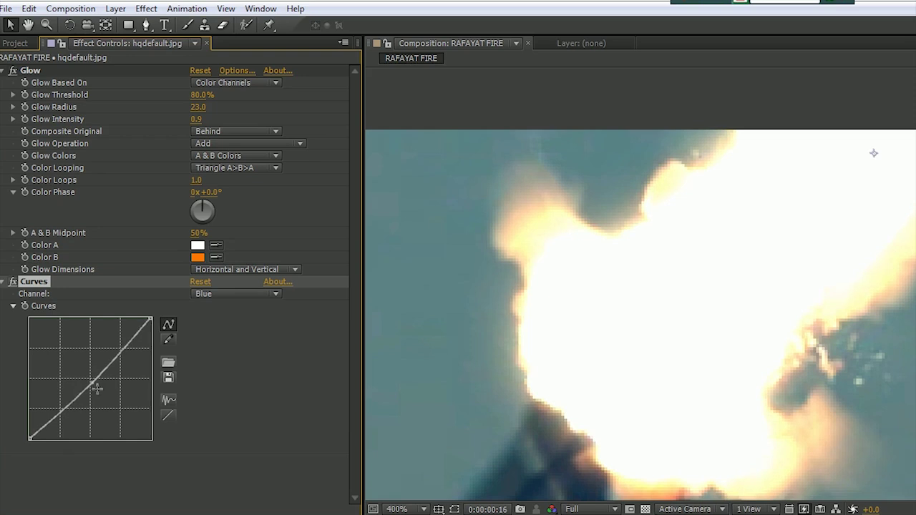
scroll(650, 396, down, 2)
scroll(650, 395, down, 2)
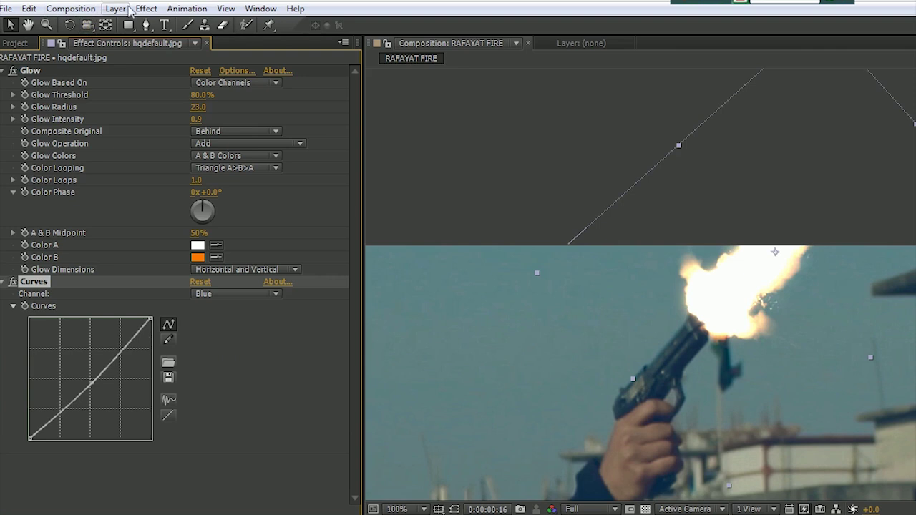
Step: Add Color Correction > Tint to the hqdefault.jpg flash layer with Amount to Tint at 15%
click(146, 8)
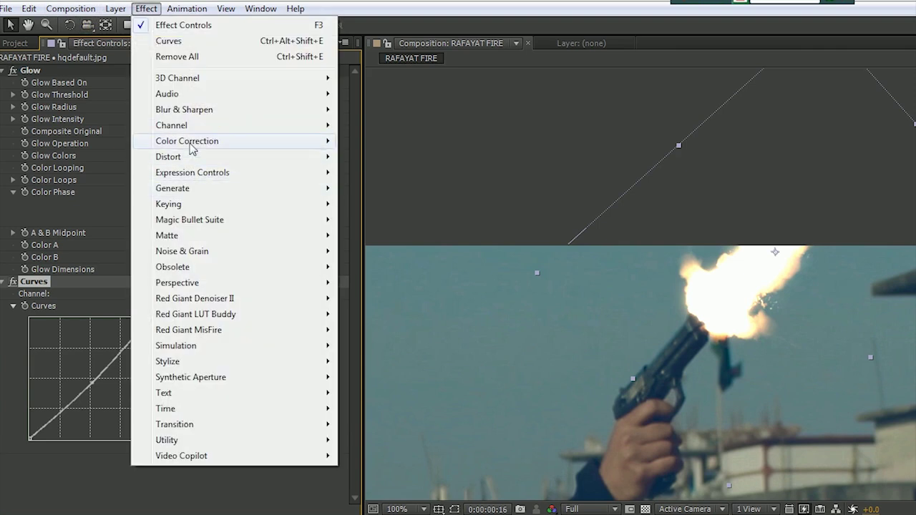
mouse_move(192, 142)
click(422, 471)
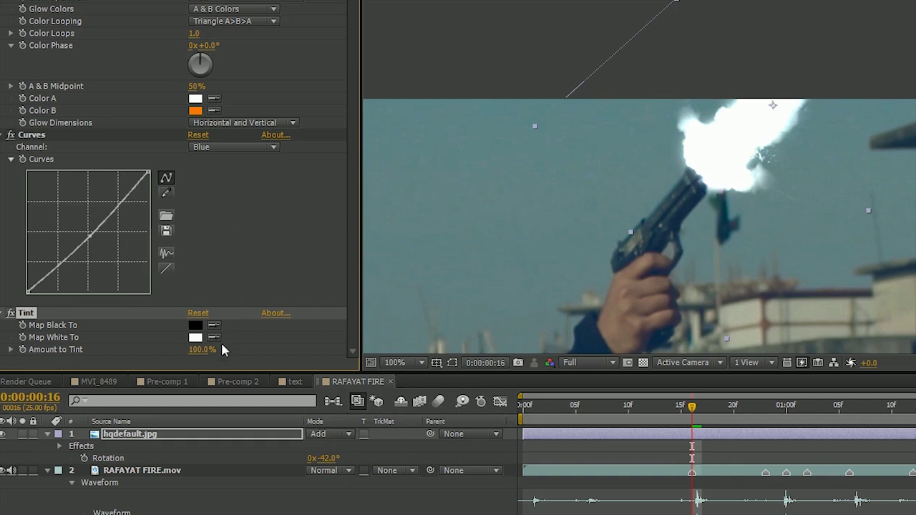
click(203, 350)
text(70)
text(60)
key(Return)
drag(205, 351, 176, 357)
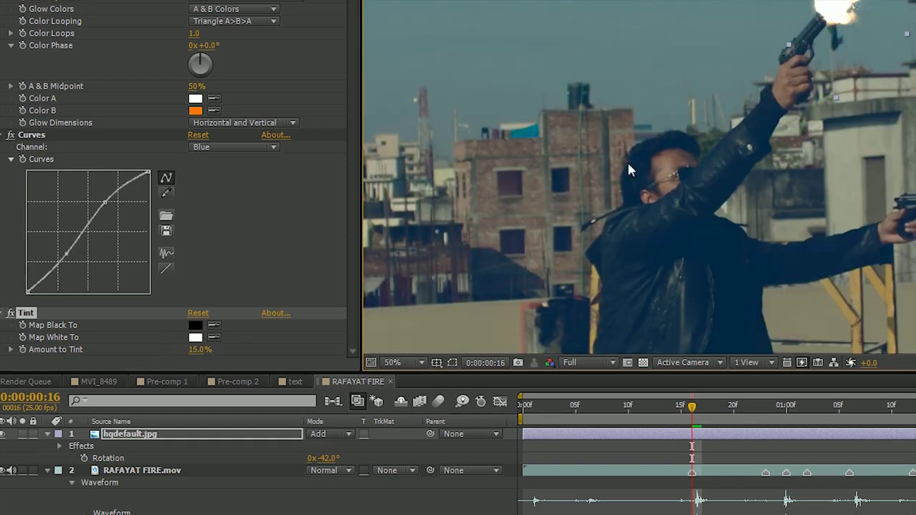
drag(710, 133, 569, 282)
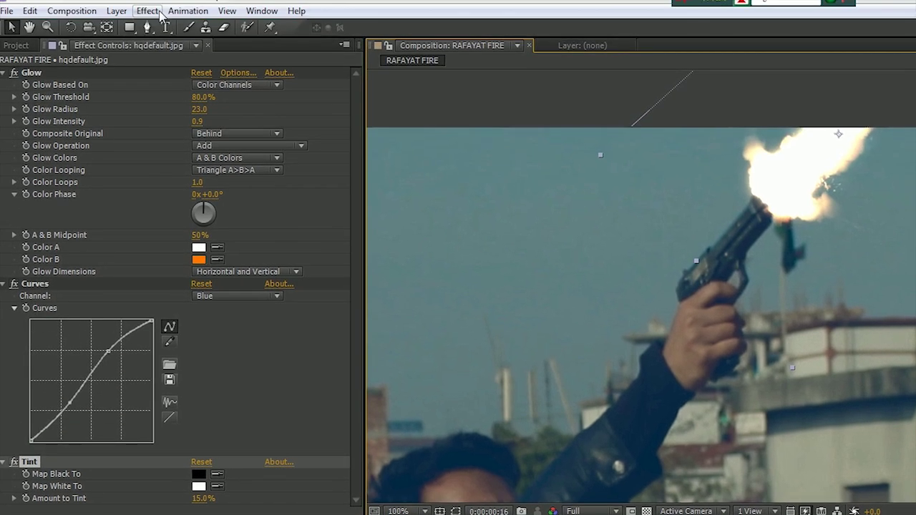
Step: Apply Blur & Sharpen > Fast Blur to the flash layer with Blurriness 2.0
click(147, 11)
key(Escape)
click(143, 12)
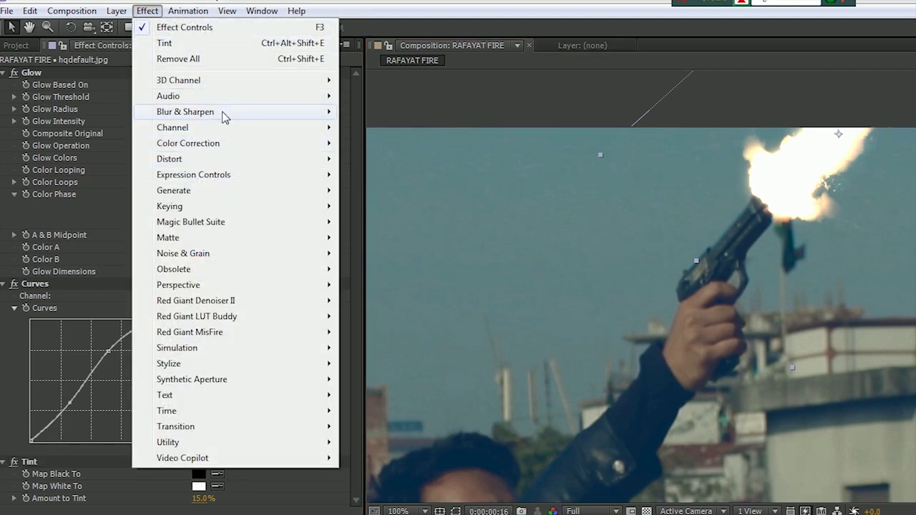
mouse_move(225, 113)
click(401, 270)
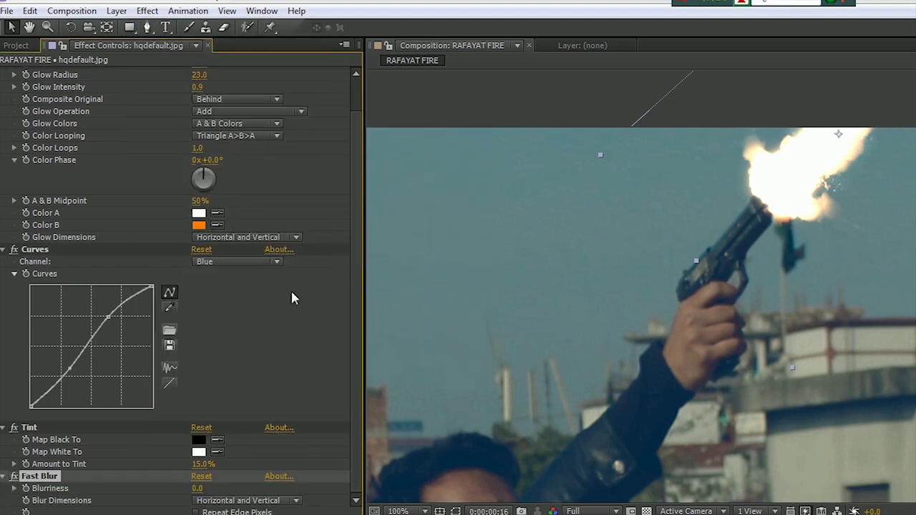
drag(195, 488, 207, 494)
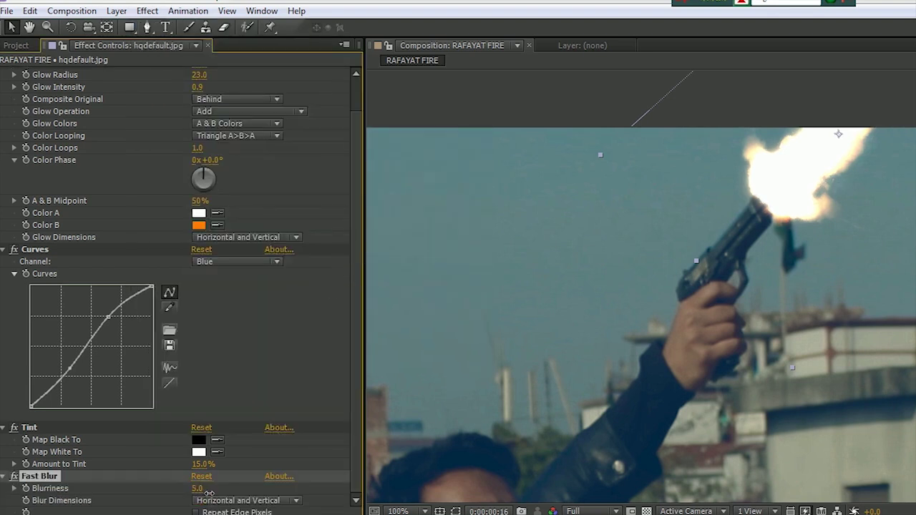
click(206, 493)
text(2)
key(Return)
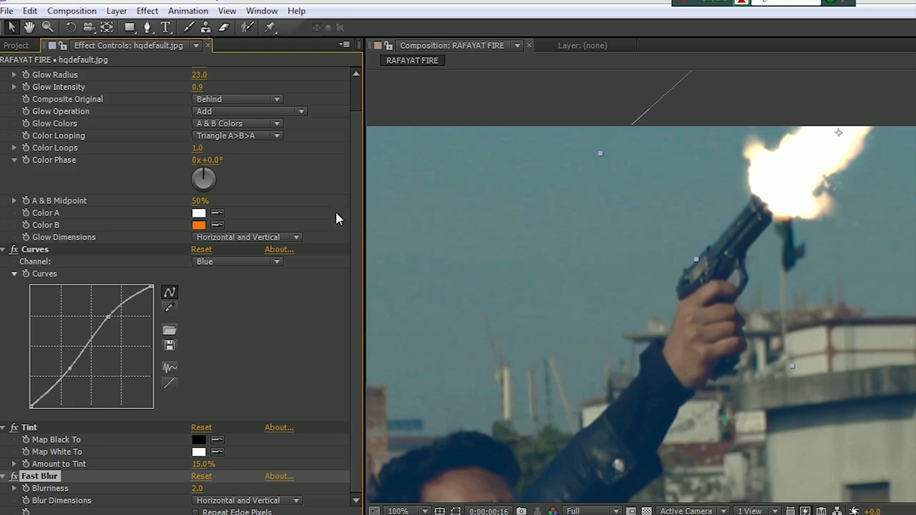
Step: Retune the Glow to Threshold 59.2%, Radius 26.0 and Intensity 1.4
scroll(246, 215, up, 2)
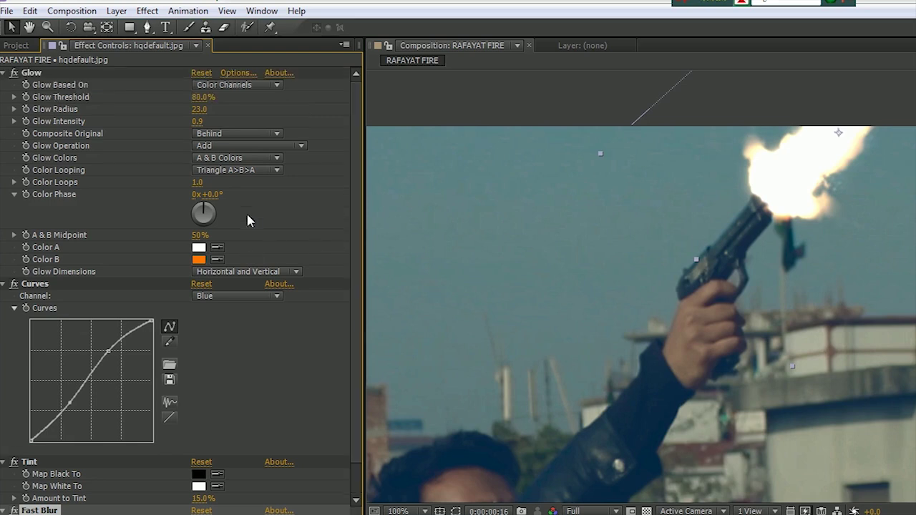
mouse_move(205, 97)
mouse_down()
mouse_move(166, 101)
mouse_move(175, 101)
mouse_up()
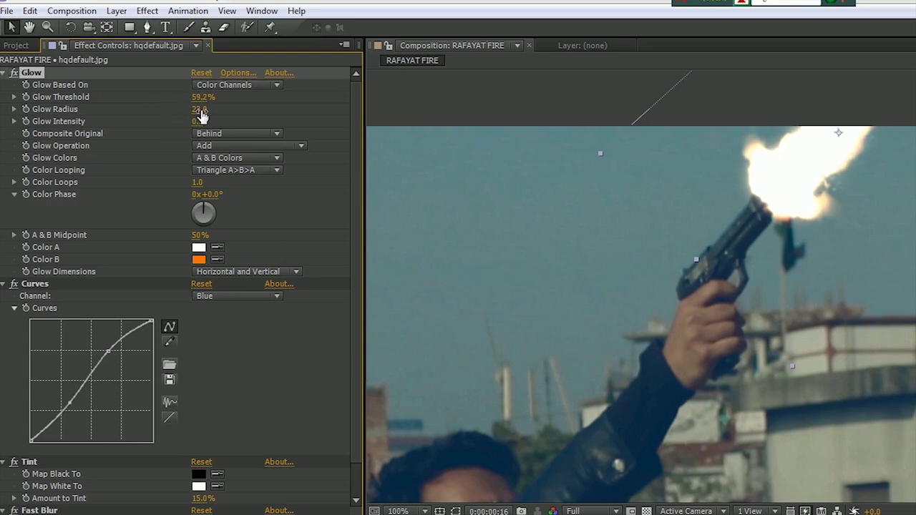
mouse_move(201, 115)
mouse_down()
mouse_move(214, 112)
mouse_move(206, 113)
mouse_up()
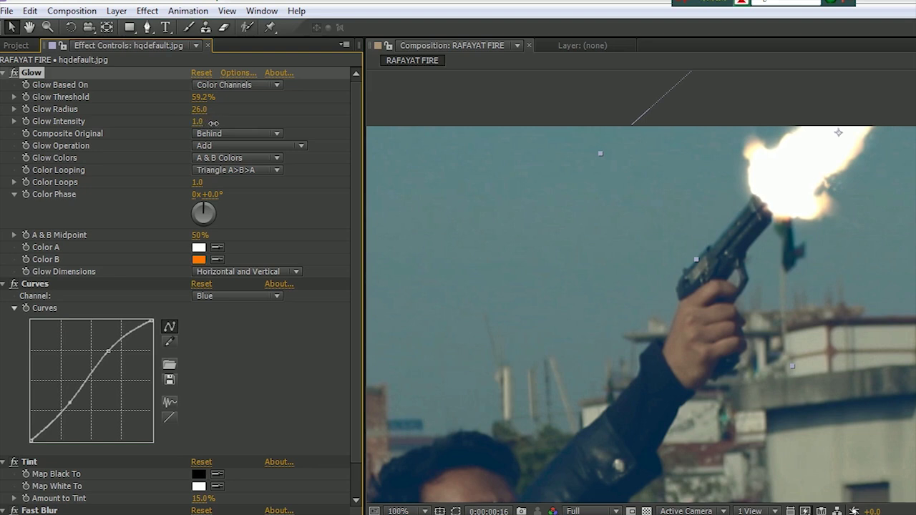
drag(221, 123, 237, 115)
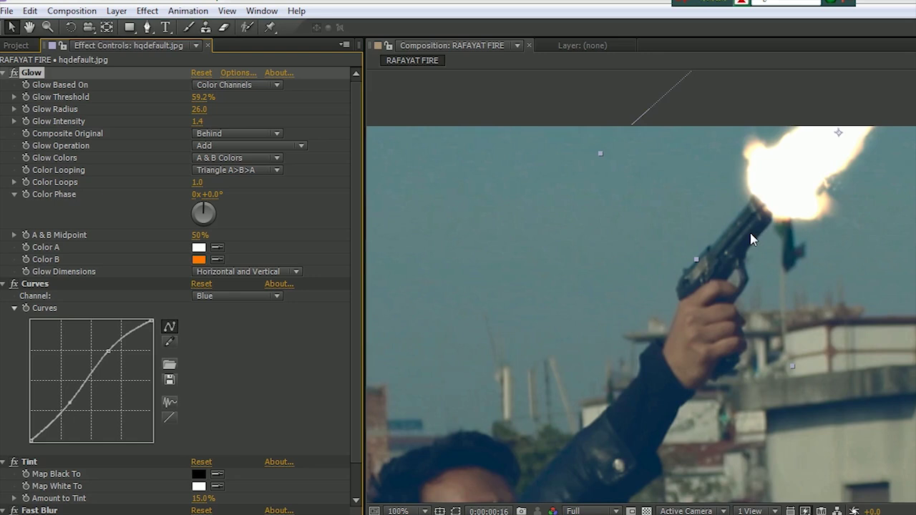
Step: Preview the shot with the whole shooter in view, then return to frame 16
scroll(752, 240, down, 1)
key(h)
drag(667, 317, 687, 287)
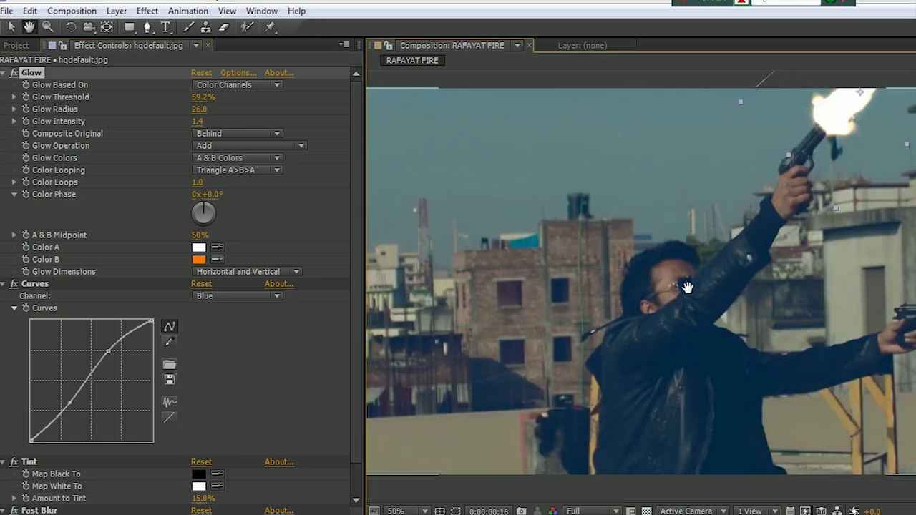
key(space)
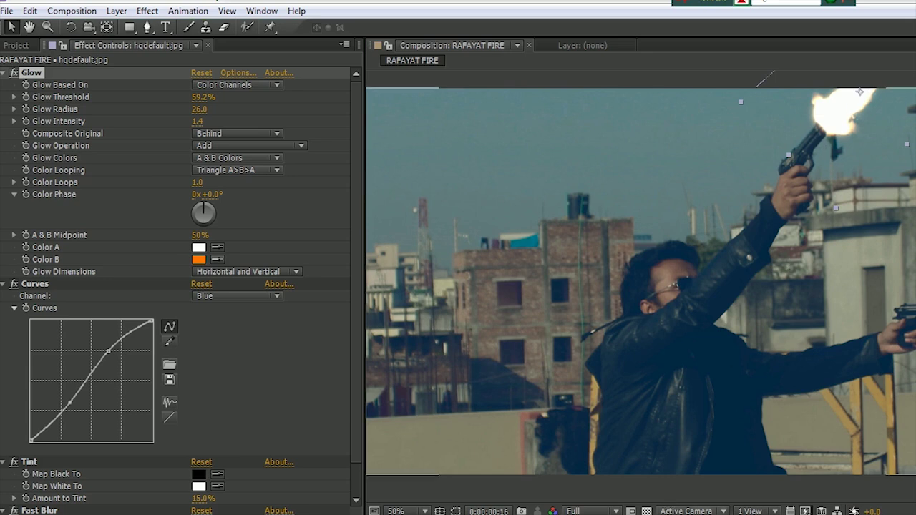
key(Page_Up)
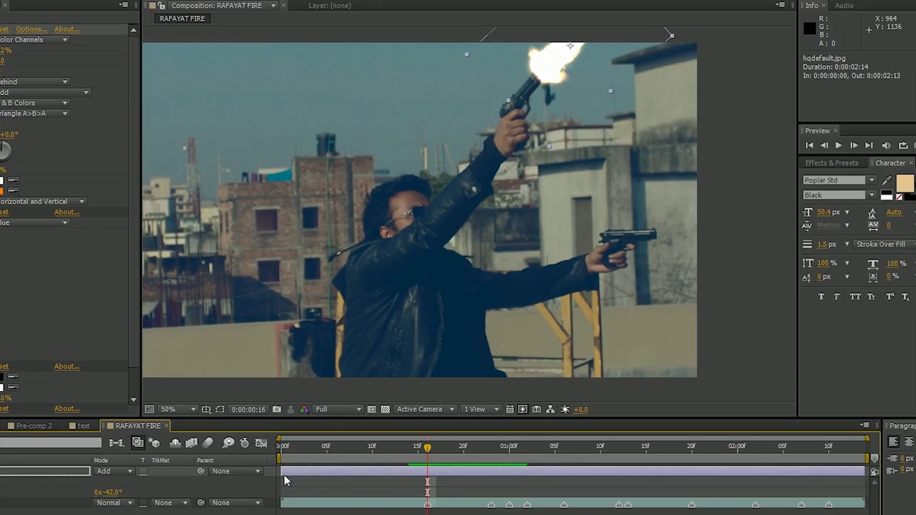
Step: Trim the hqdefault.jpg layer's in and out points to frame 16 with Alt+[ and Alt+]
drag(281, 474, 429, 481)
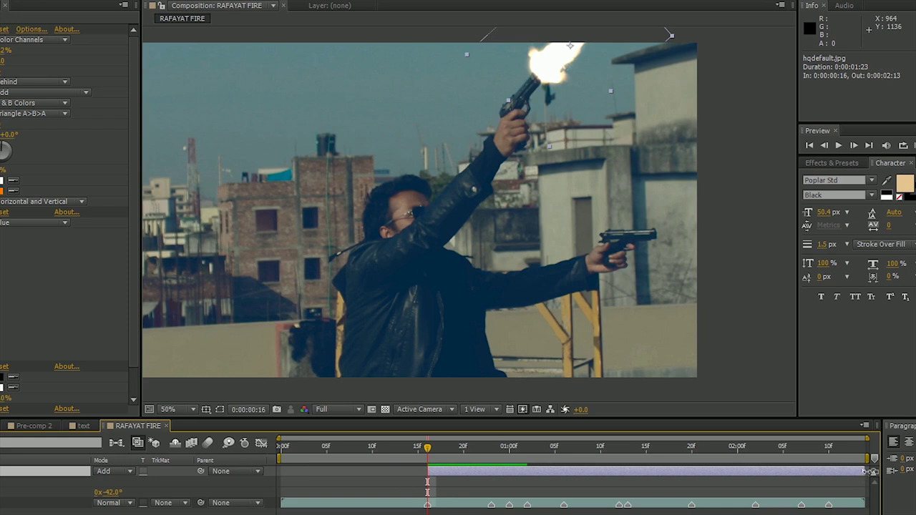
drag(850, 472, 431, 469)
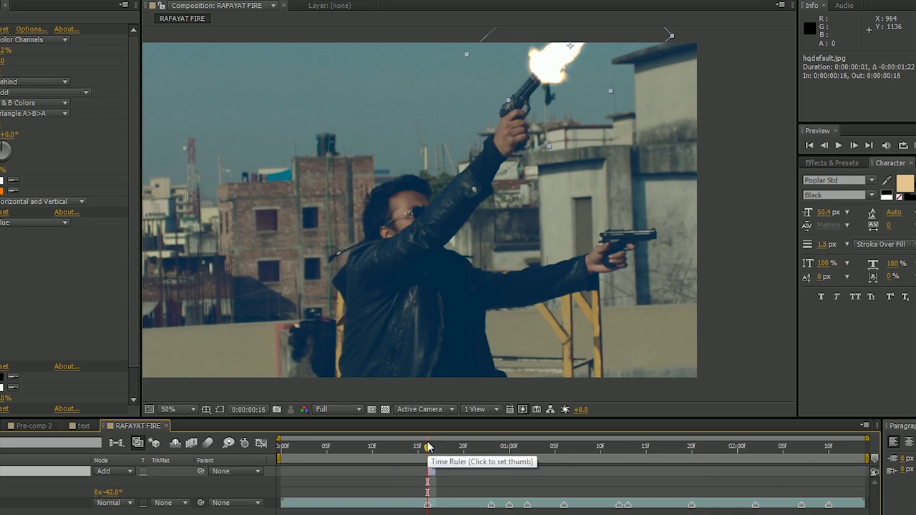
key(ctrl+z)
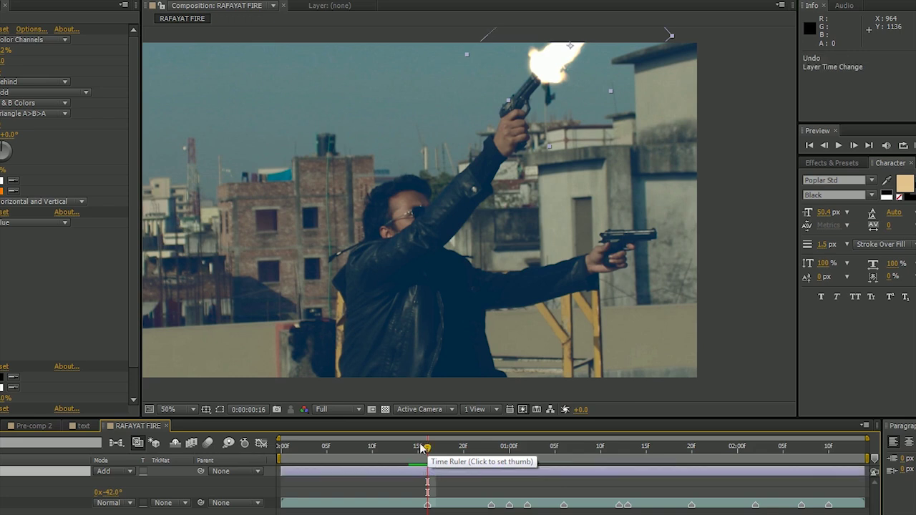
key(alt+bracketleft)
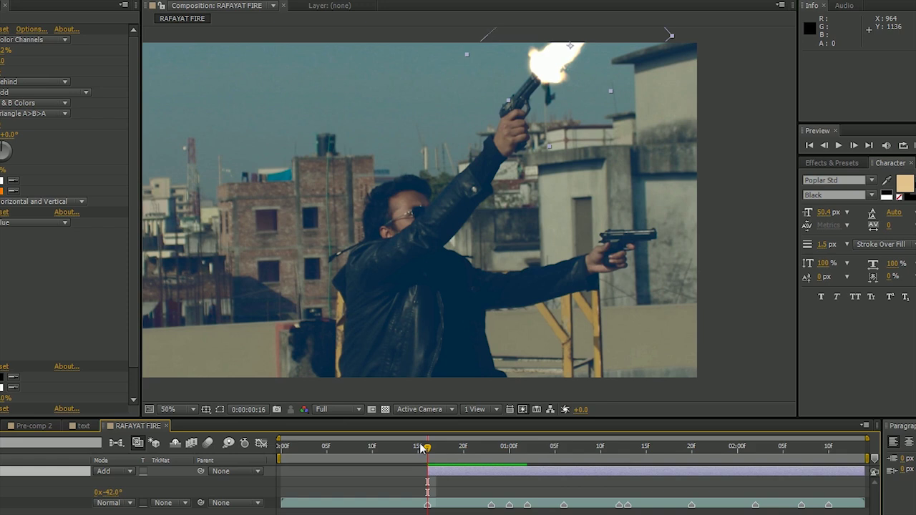
key(alt+bracketright)
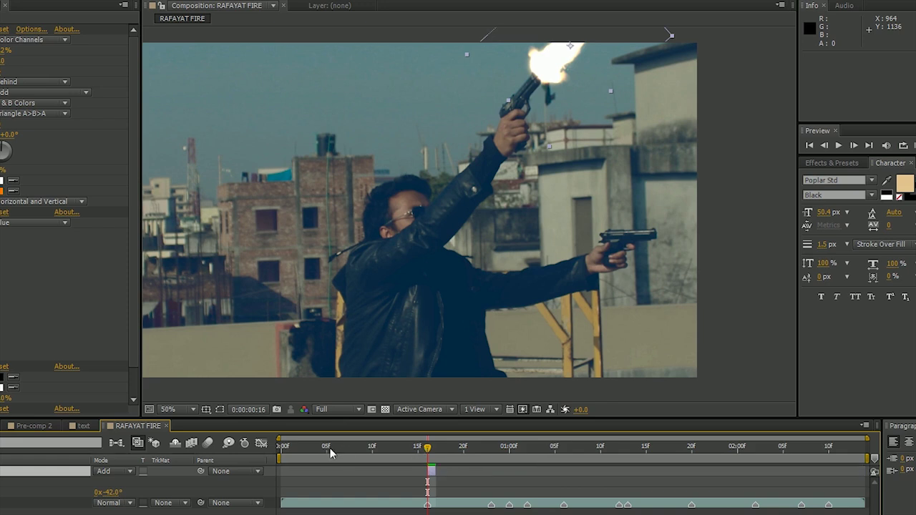
Step: Scrub nearby frames to check the one-frame flash and select its layer
mouse_move(438, 456)
mouse_down()
mouse_move(420, 459)
mouse_move(448, 469)
mouse_move(429, 470)
mouse_up()
click(432, 479)
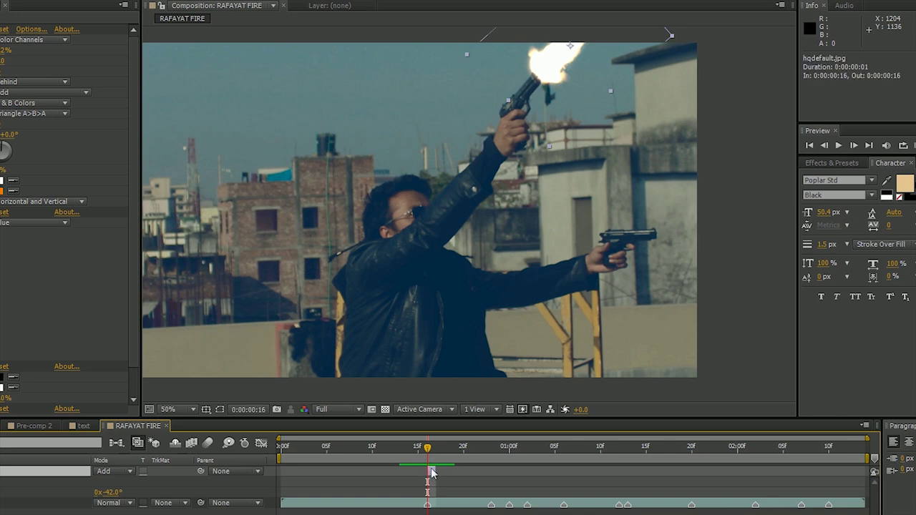
key(ctrl+d)
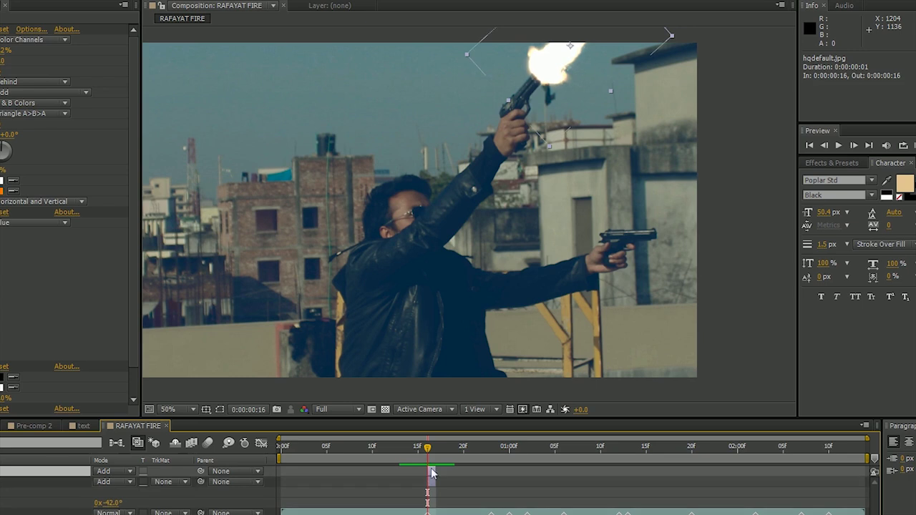
key(ctrl+z)
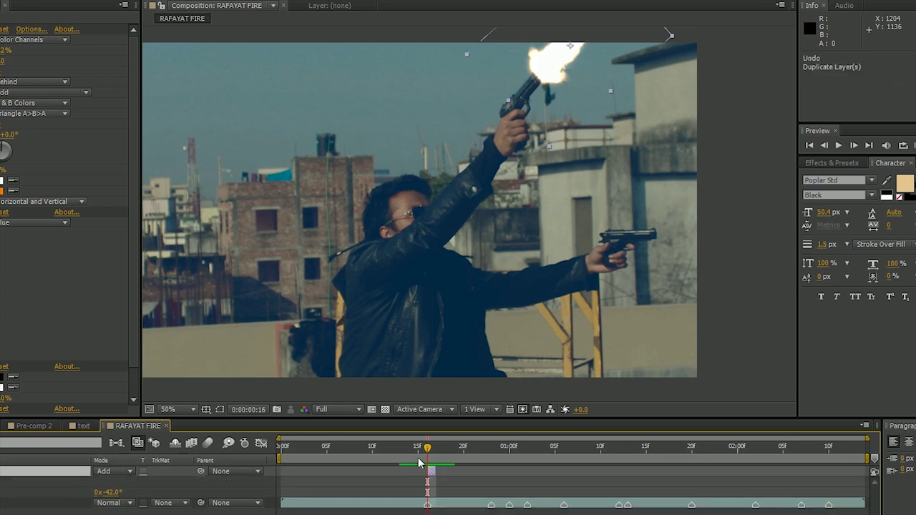
Step: Duplicate the flash layer, start the copy at frame 23 and place it on the gun
drag(432, 472, 434, 472)
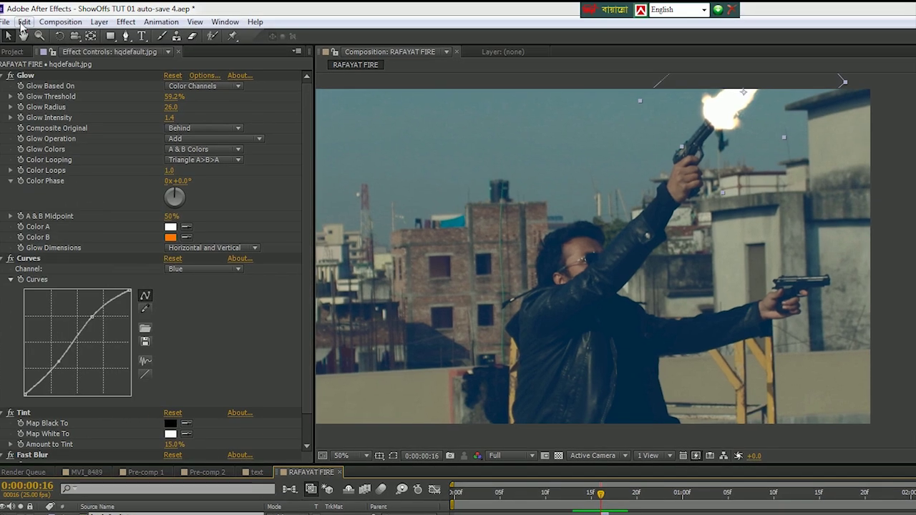
click(24, 22)
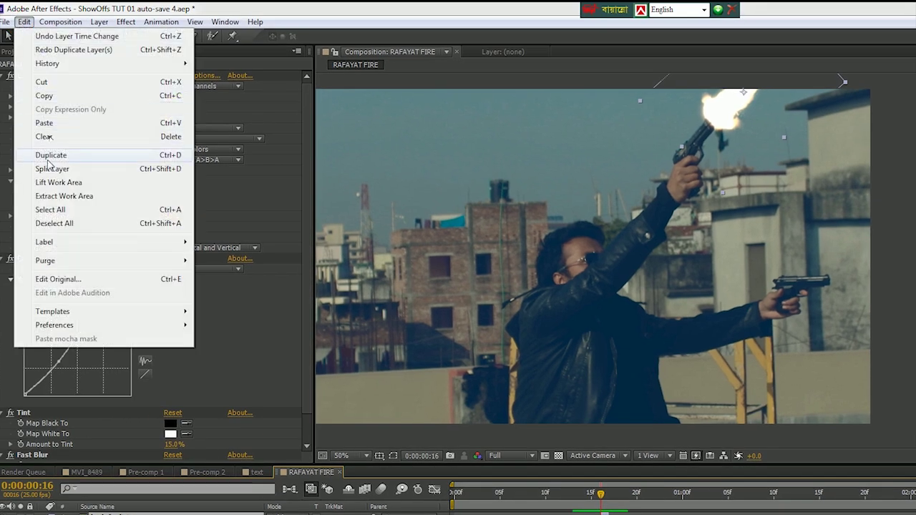
click(51, 154)
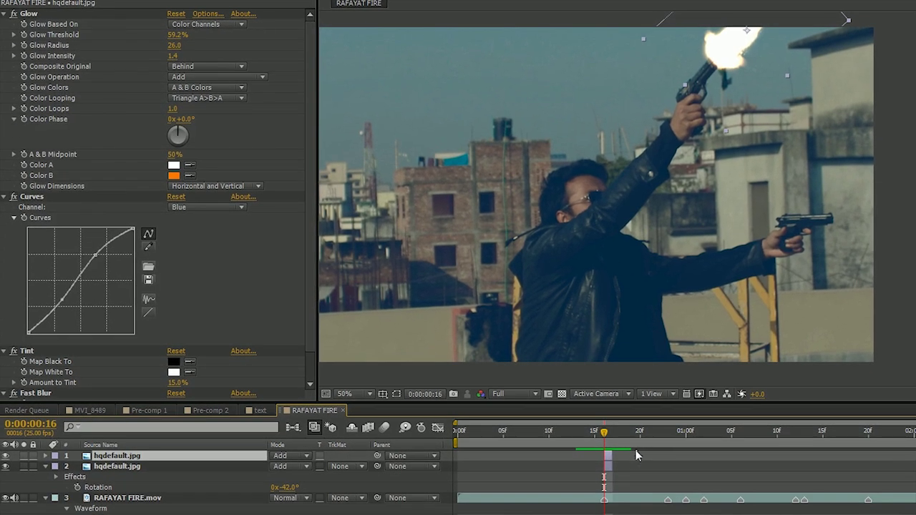
drag(619, 445, 665, 445)
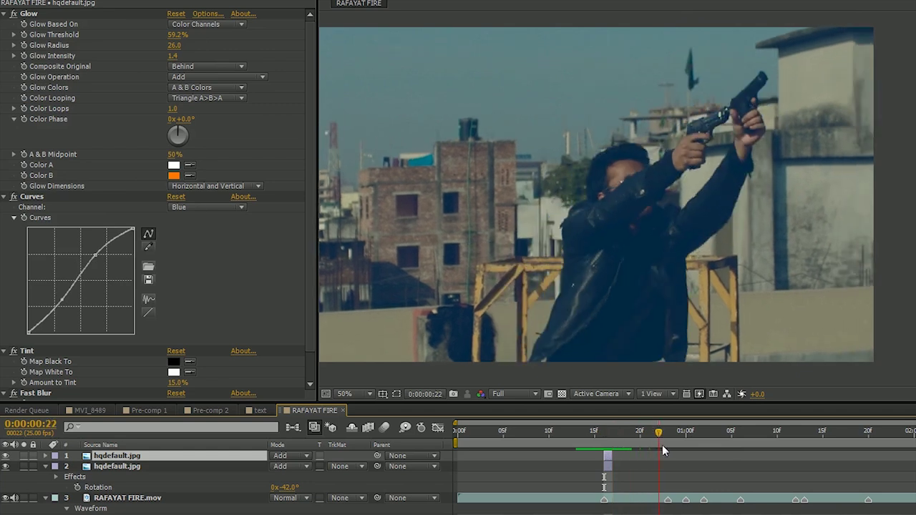
key(bracketleft)
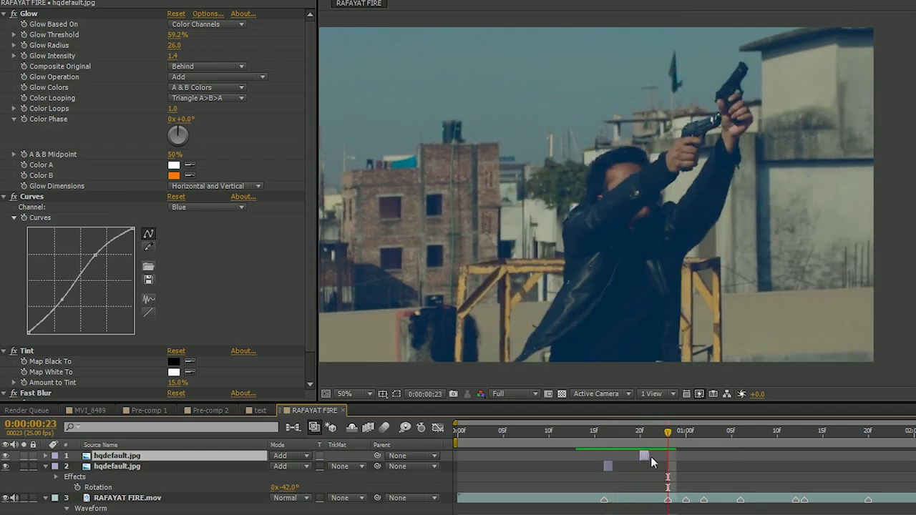
drag(651, 457, 675, 465)
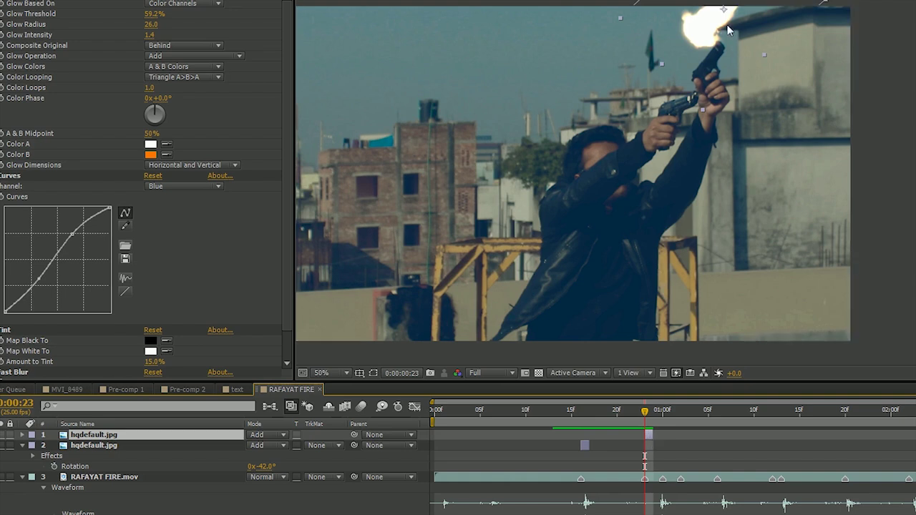
drag(722, 36, 750, 41)
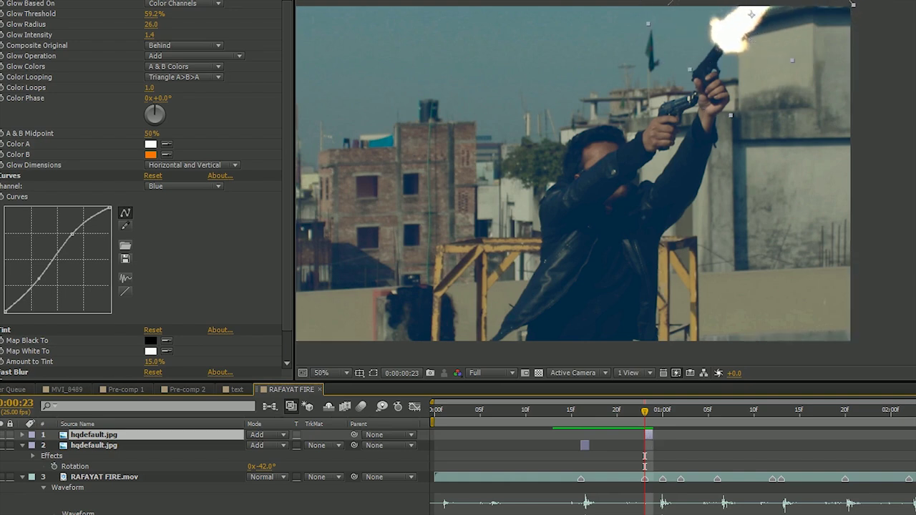
key(Return)
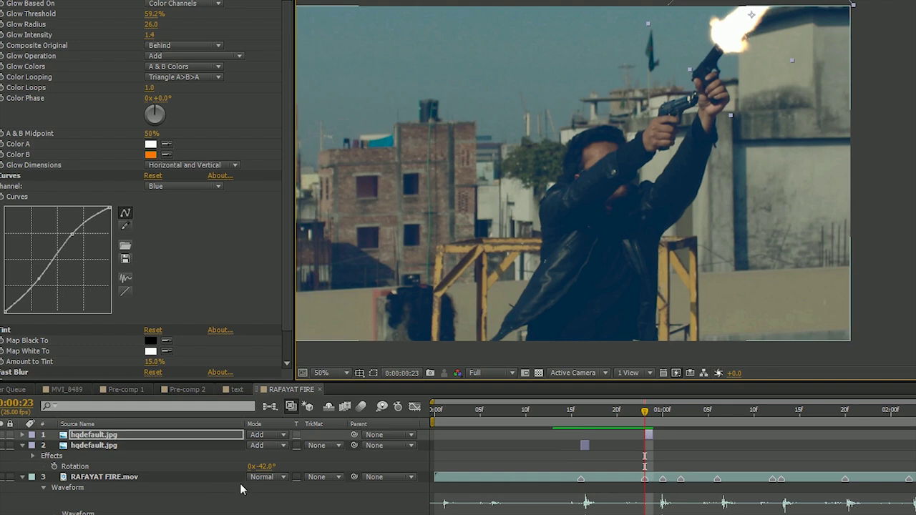
Step: Rotate the copied flash to -55° and scale it to 98%, nudging it into place
key(r)
drag(262, 445, 266, 446)
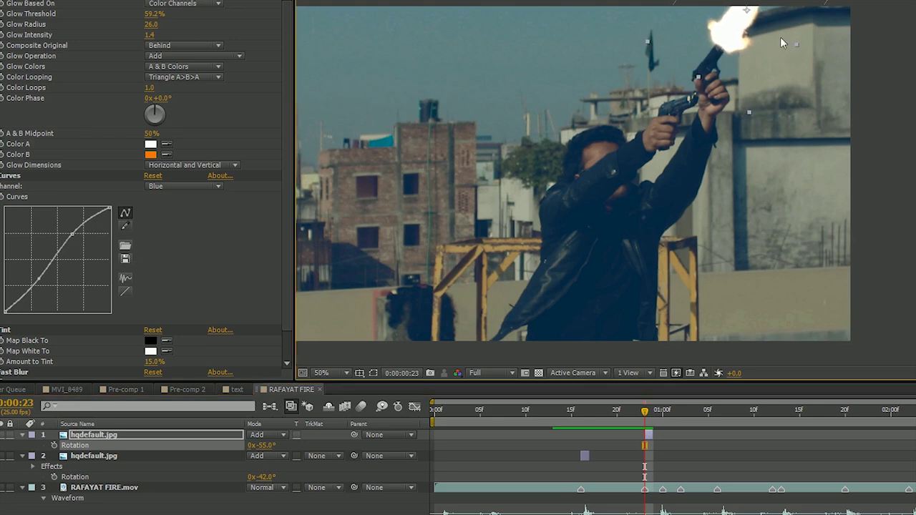
key(s)
drag(272, 445, 263, 445)
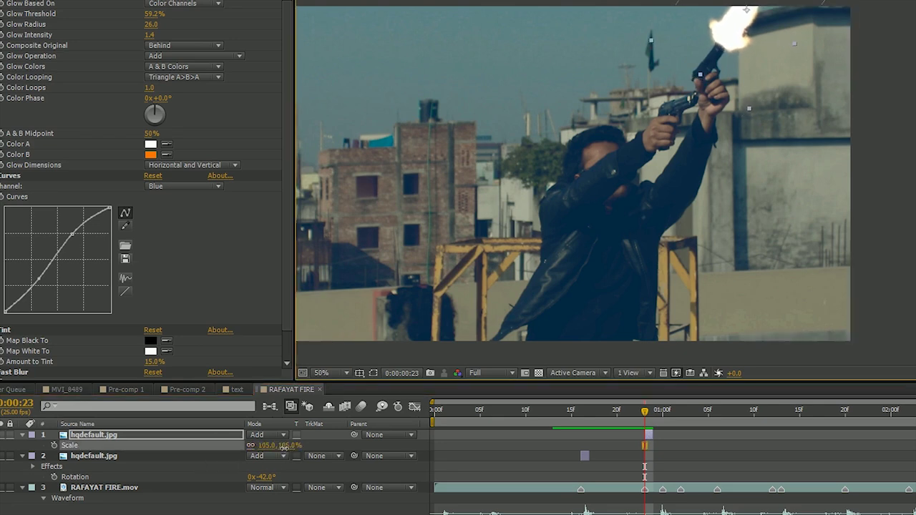
drag(718, 52, 714, 55)
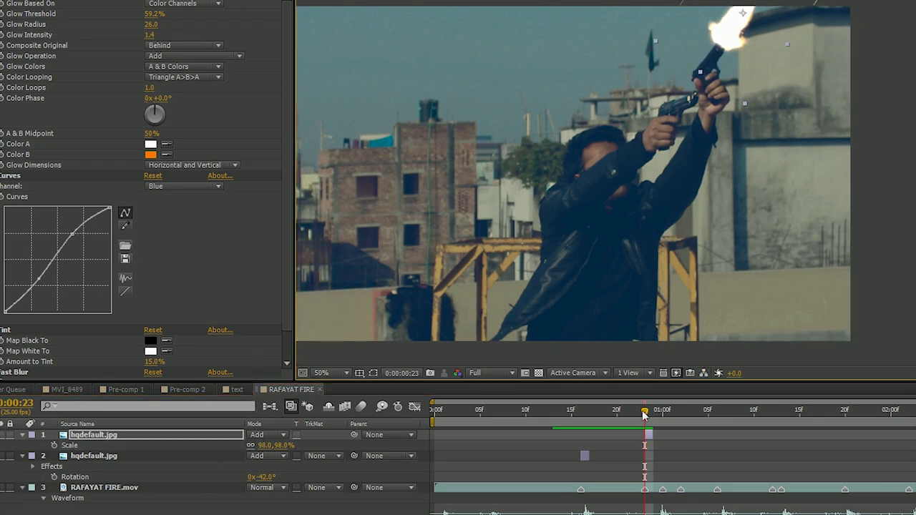
drag(645, 414, 663, 418)
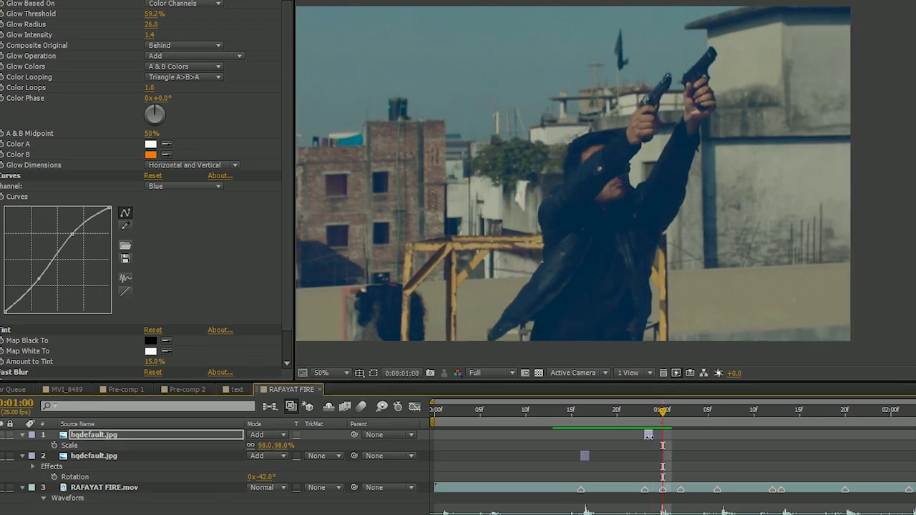
Step: Duplicate the flash to start at 0:00:01:00 on the gun, scaled to 140 × 170.1%
click(586, 456)
key(ctrl+d)
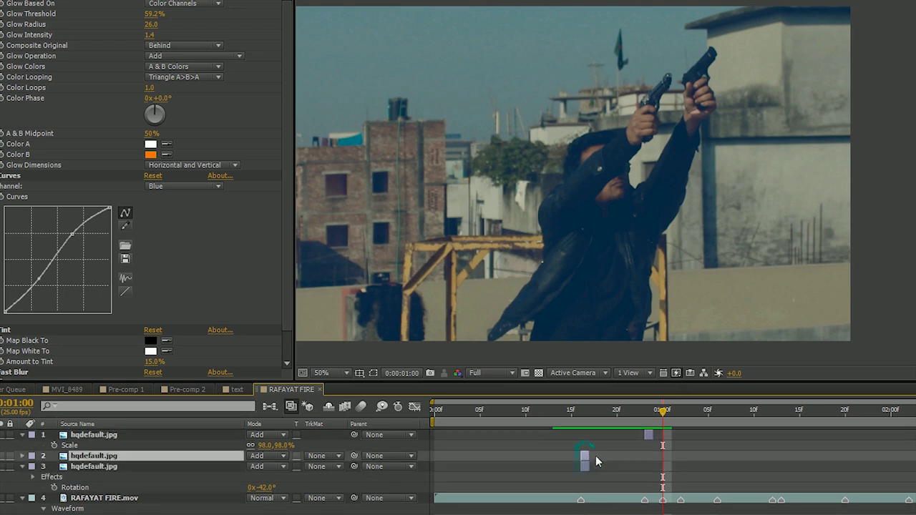
key(bracketleft)
drag(766, 23, 736, 65)
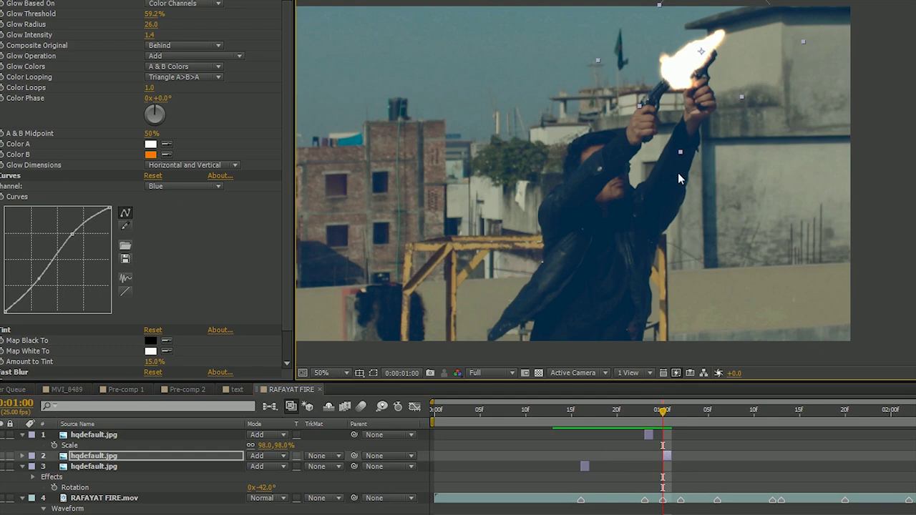
key(Return)
key(alt+shift+s)
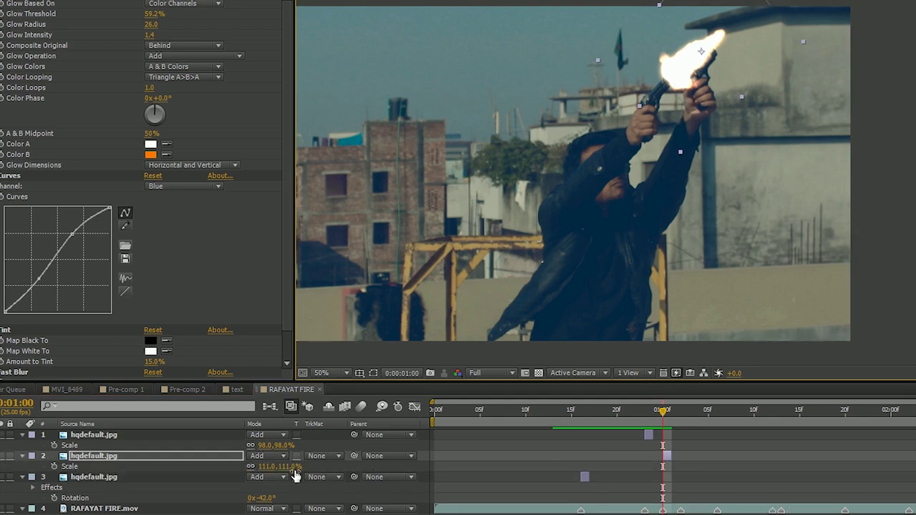
drag(294, 466, 309, 466)
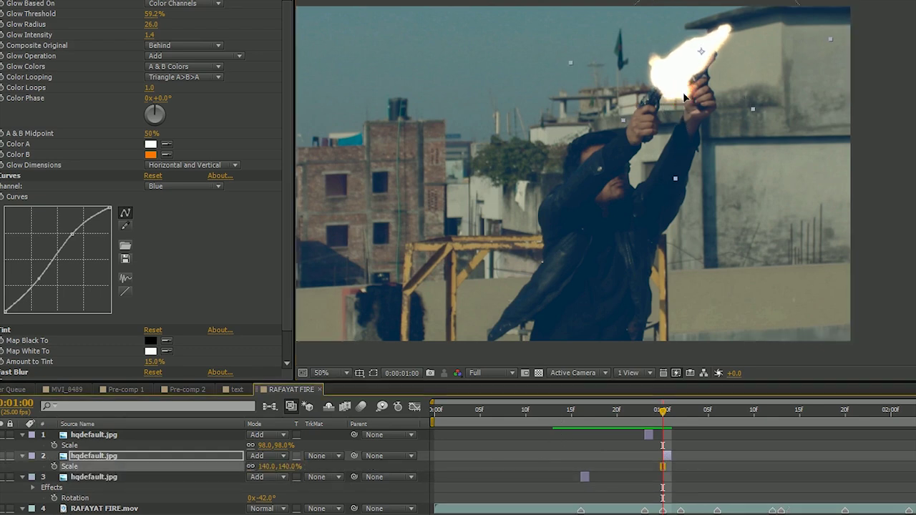
drag(797, 142, 801, 133)
drag(757, 101, 774, 110)
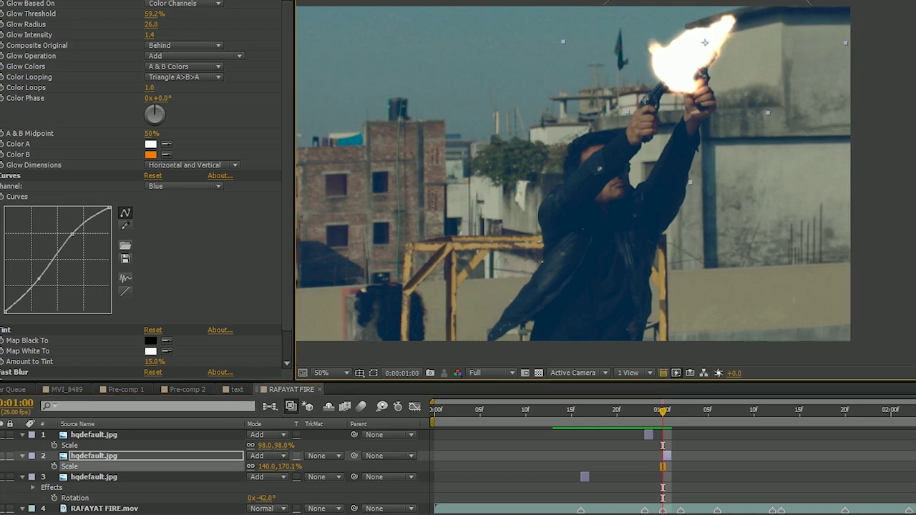
drag(664, 412, 681, 414)
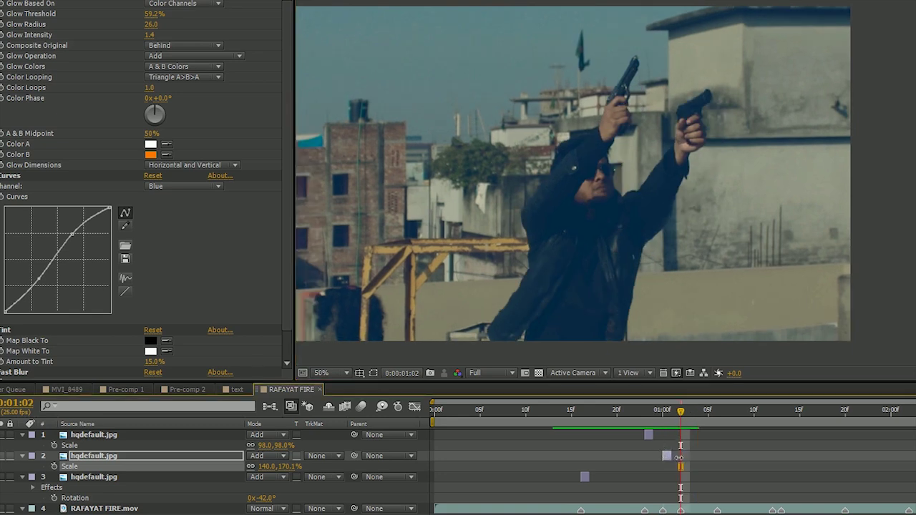
Step: Duplicate the flash to start at 0:00:01:02 on the second gun, scaled 97.2 × 118.1%, rotated -34°
key(ctrl+d)
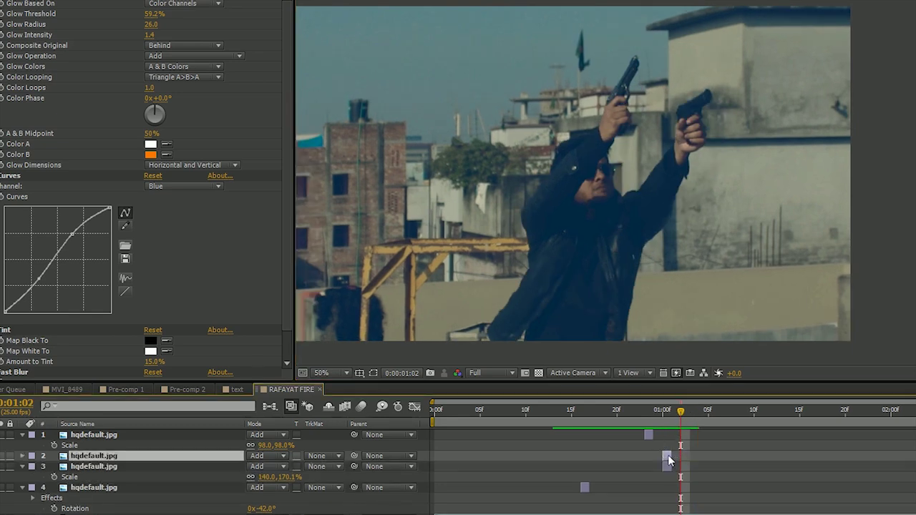
drag(669, 459, 687, 456)
key(s)
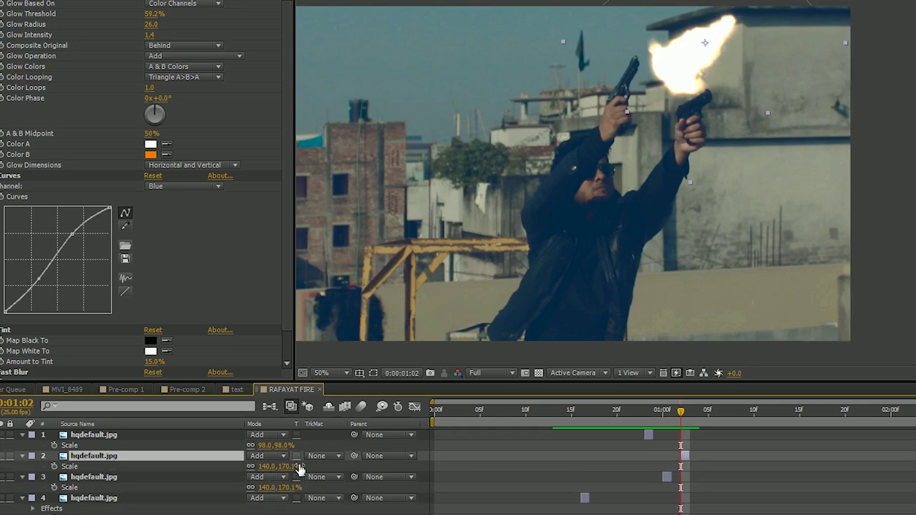
drag(299, 468, 269, 468)
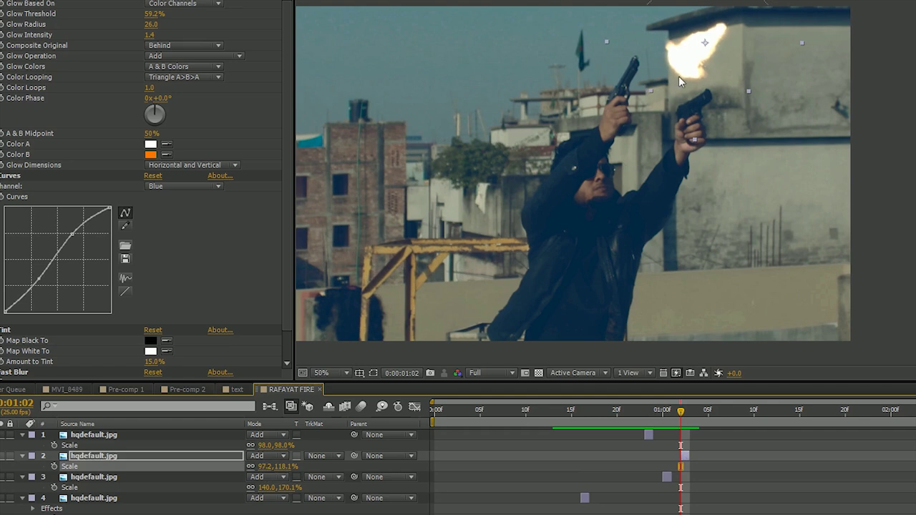
drag(679, 76, 713, 108)
key(r)
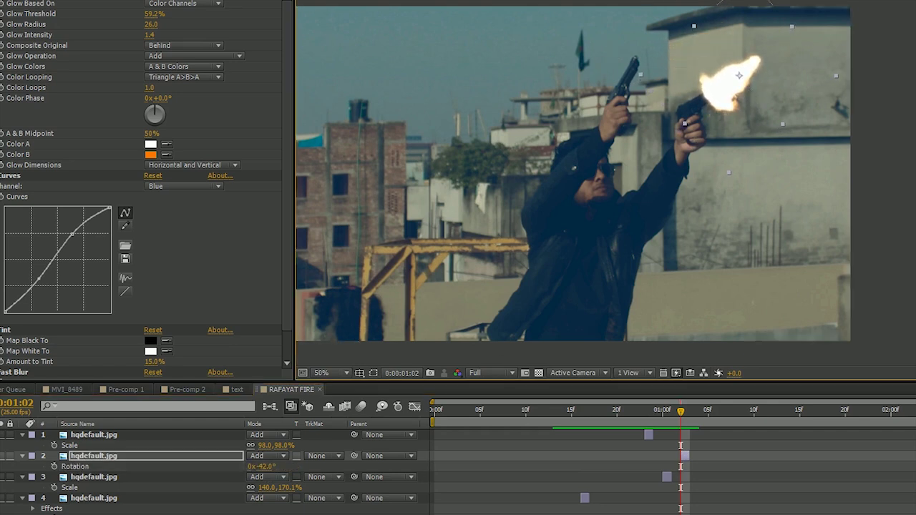
drag(274, 471, 280, 471)
click(711, 115)
drag(711, 115, 715, 112)
drag(682, 415, 576, 431)
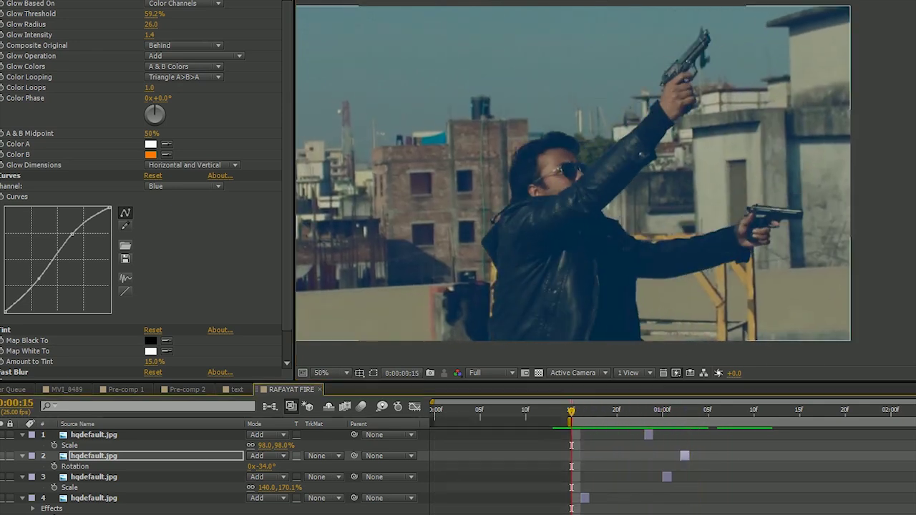
key(space)
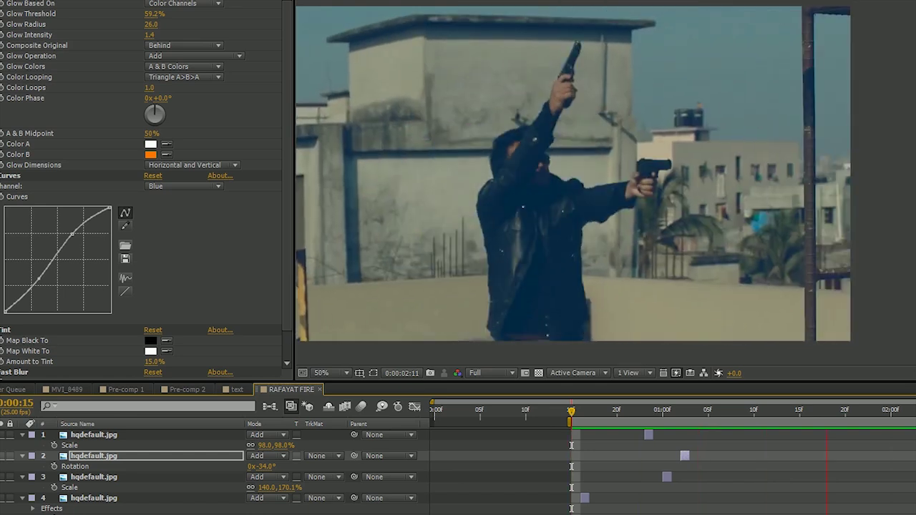
key(space)
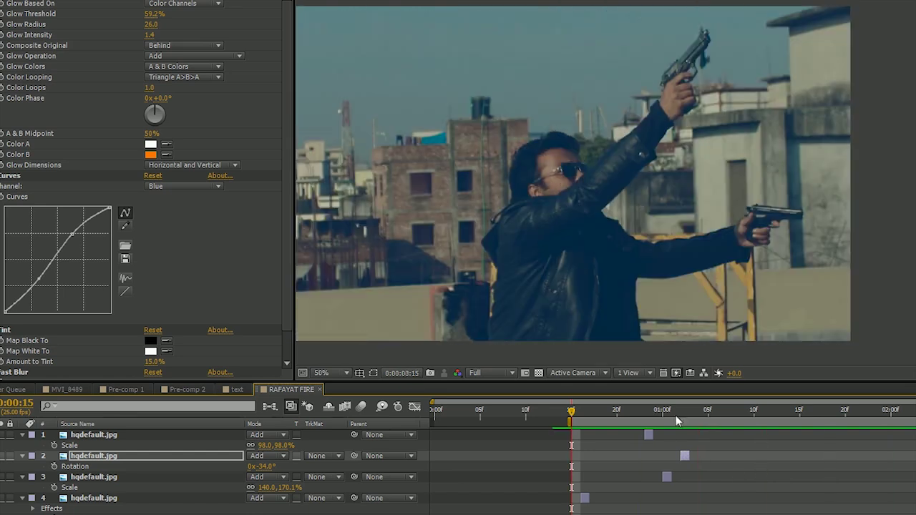
key(space)
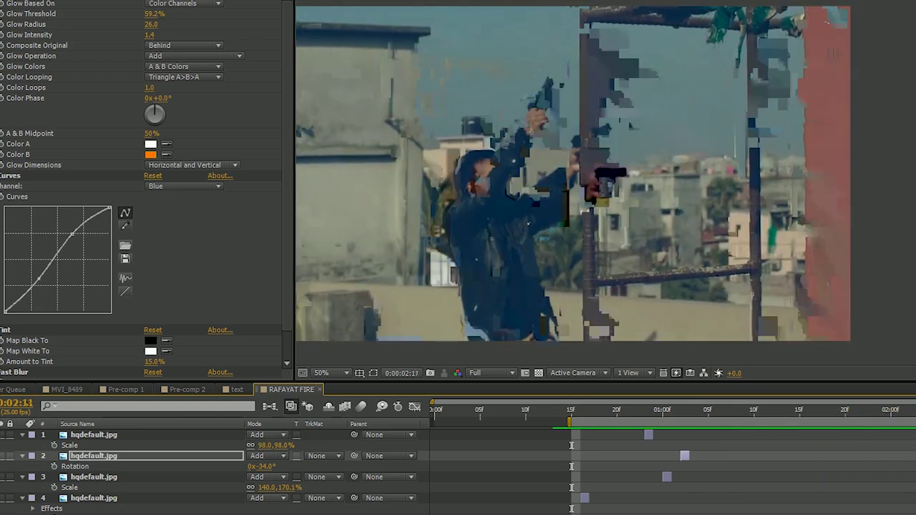
click(580, 422)
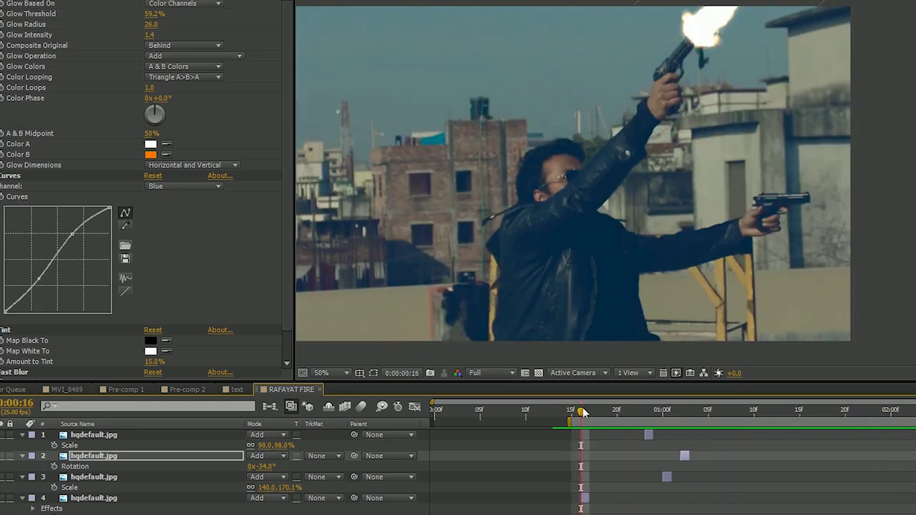
drag(582, 415, 643, 417)
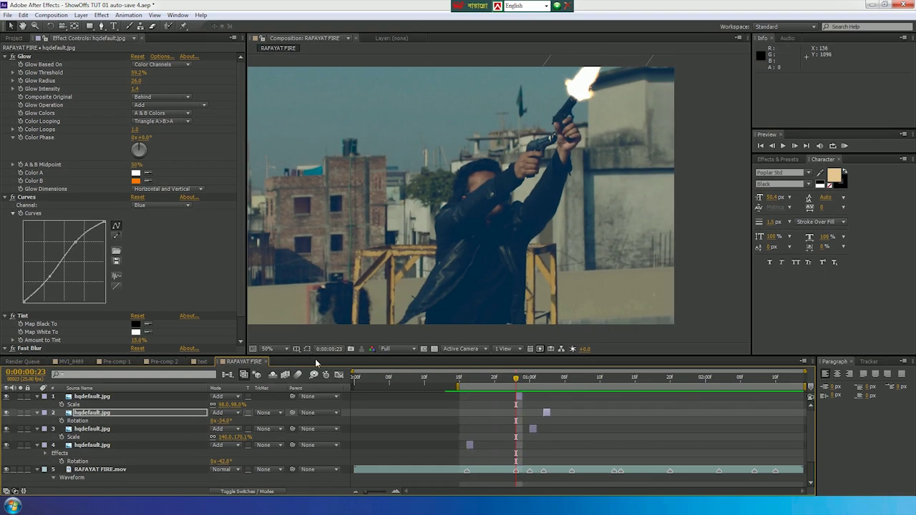
Step: Add the 50cal_shoot.wav gunshot sound from the project to the RAFAYAT FIRE composition
click(13, 37)
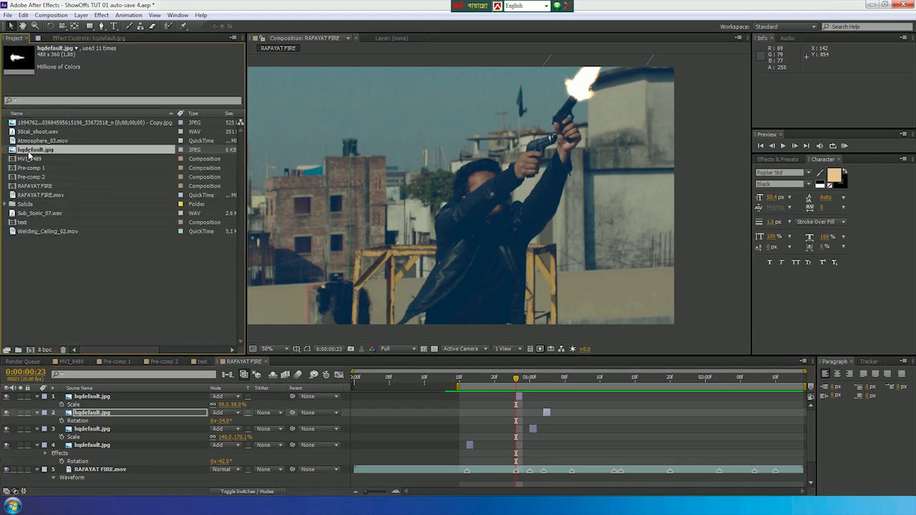
click(41, 132)
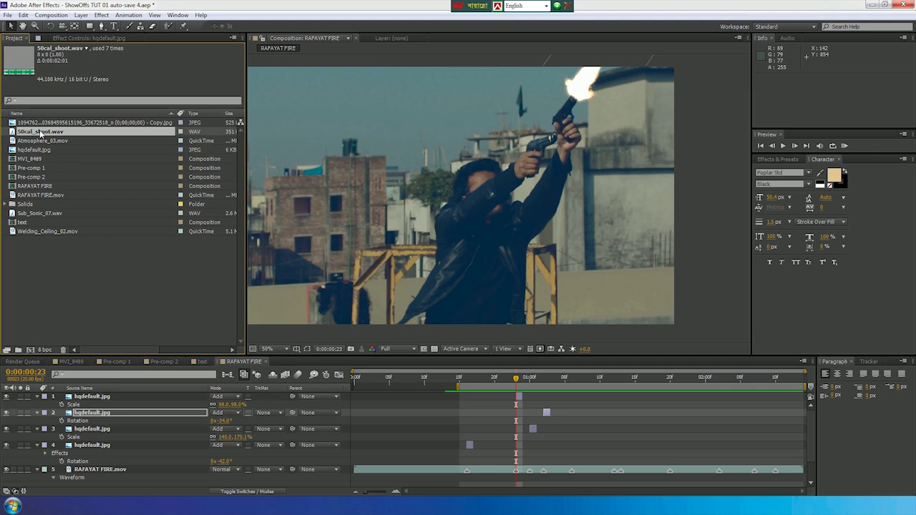
drag(40, 134, 484, 477)
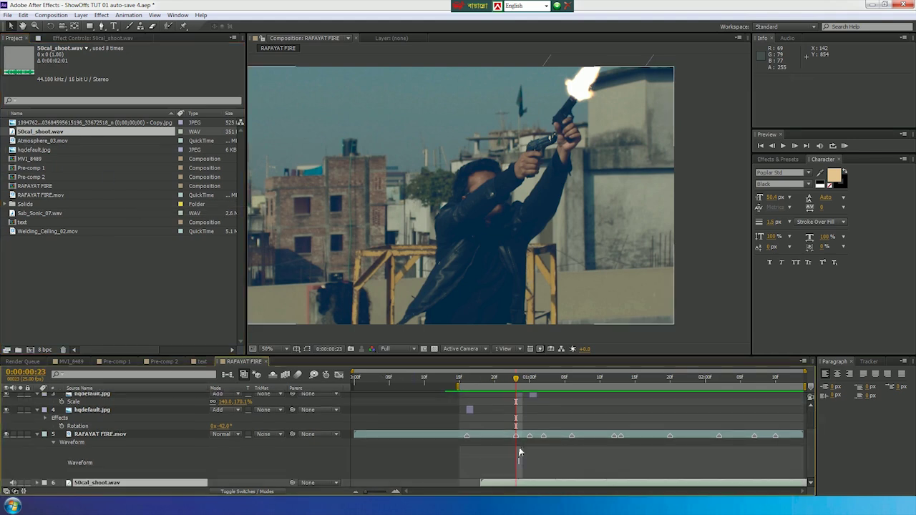
Step: Reveal the sound layer's waveform and move the playhead to 0:00:00:16
scroll(521, 451, down, 1)
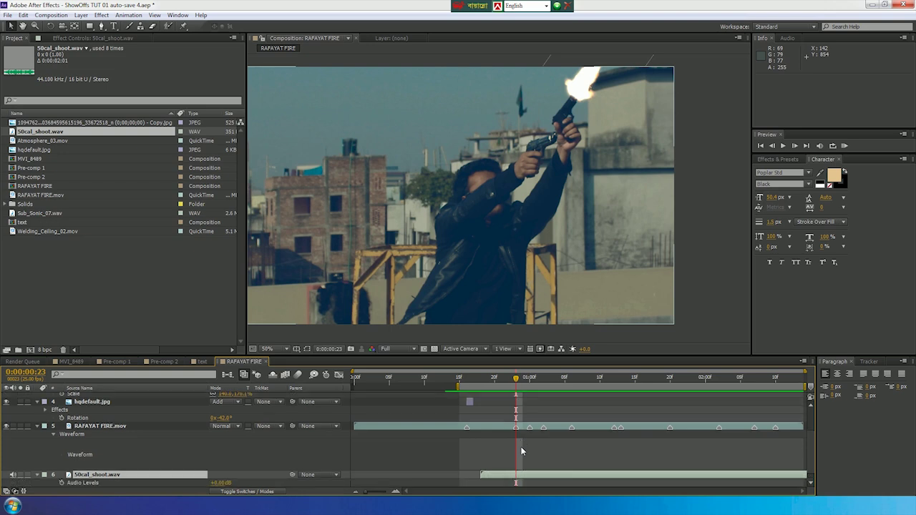
scroll(486, 417, down, 1)
drag(491, 378, 467, 379)
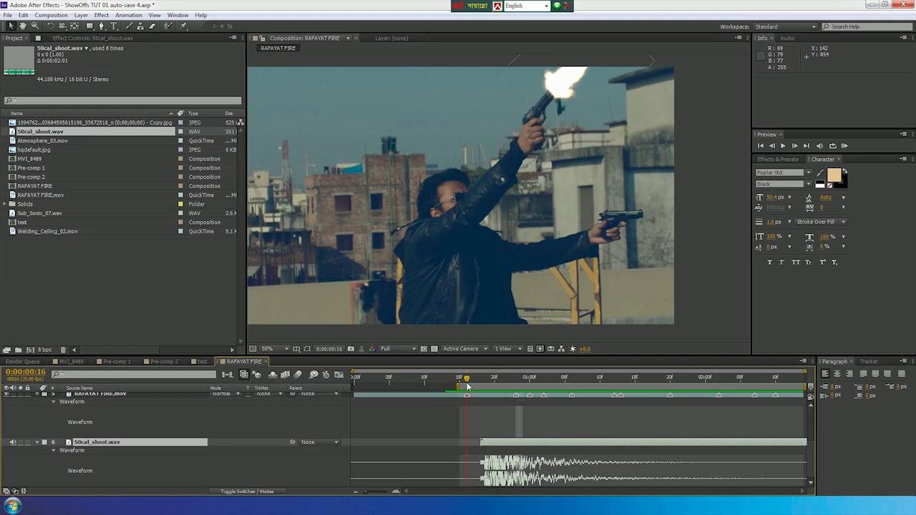
Step: Start the gunshot at 0:00:00:16 and place a duplicate starting at 0:00:00:23
drag(507, 448, 492, 449)
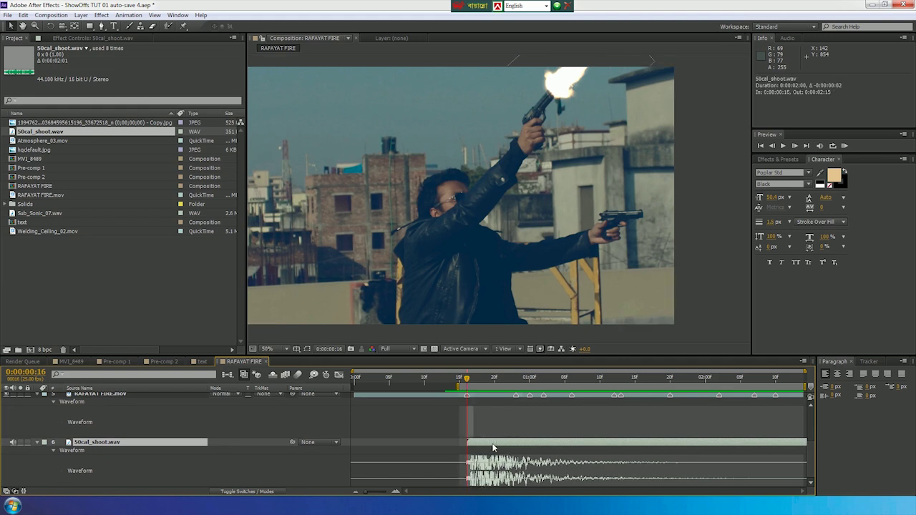
key(ctrl+d)
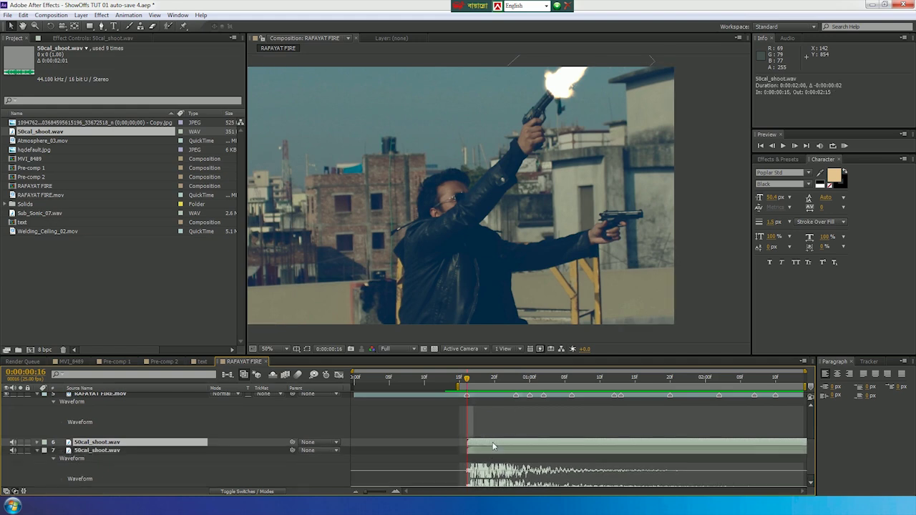
key(ctrl+z)
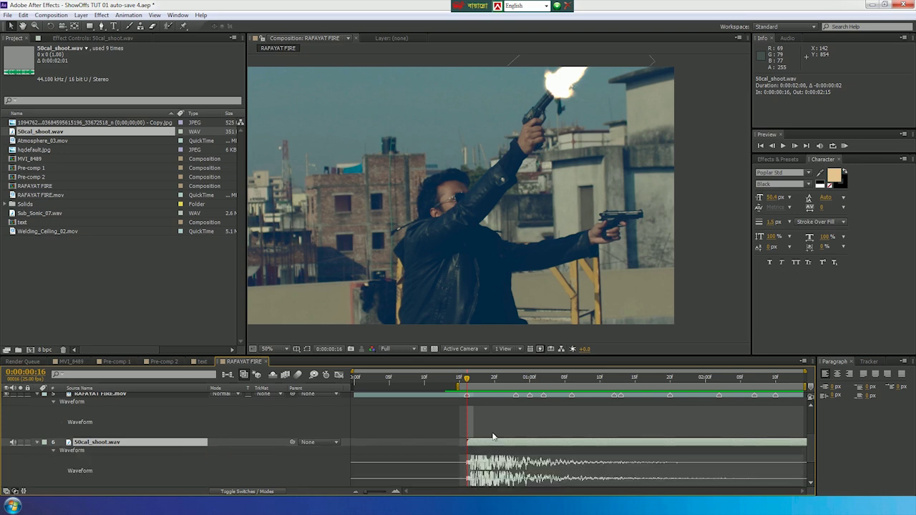
drag(467, 378, 515, 384)
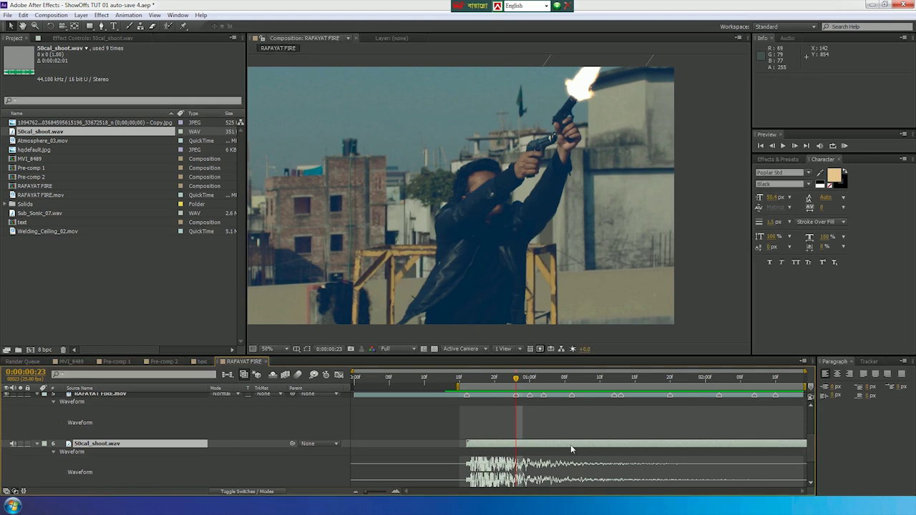
drag(557, 445, 603, 437)
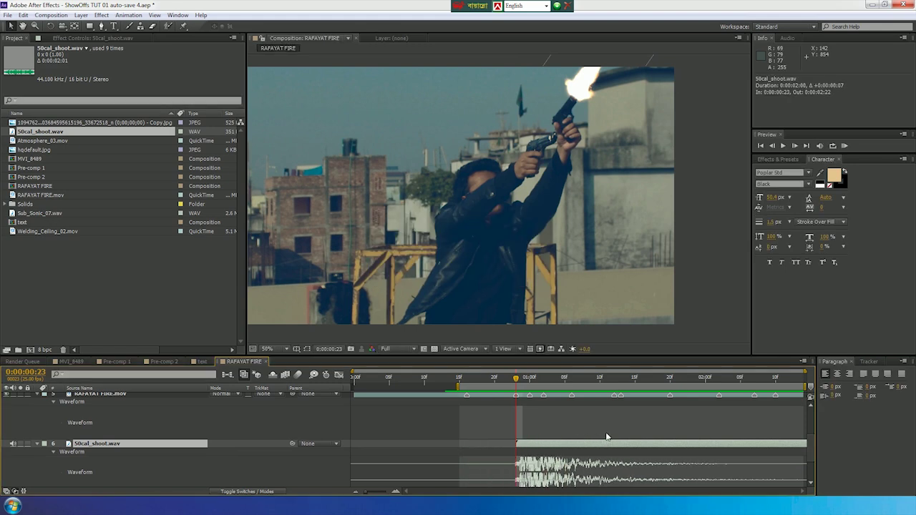
Step: Place two more gunshot duplicates starting at 0:00:01:00 and 0:00:01:02
key(ctrl+d)
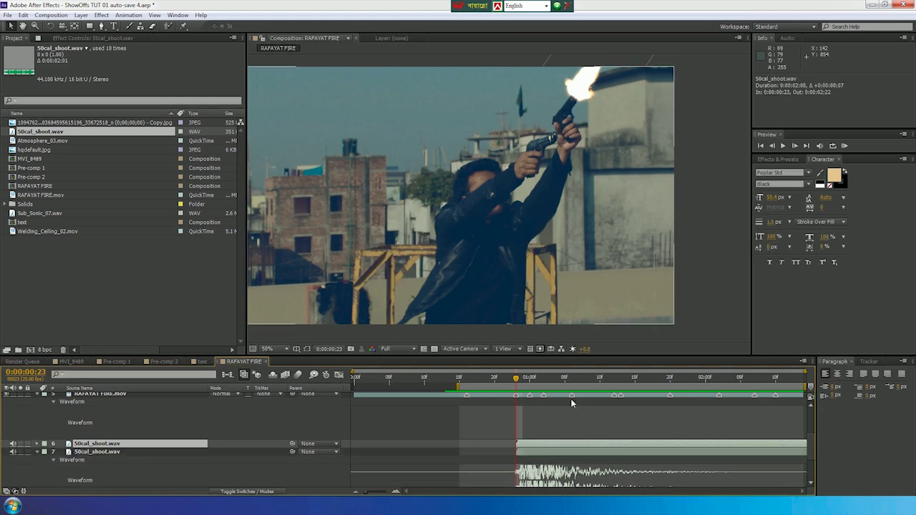
key(ctrl+z)
click(531, 380)
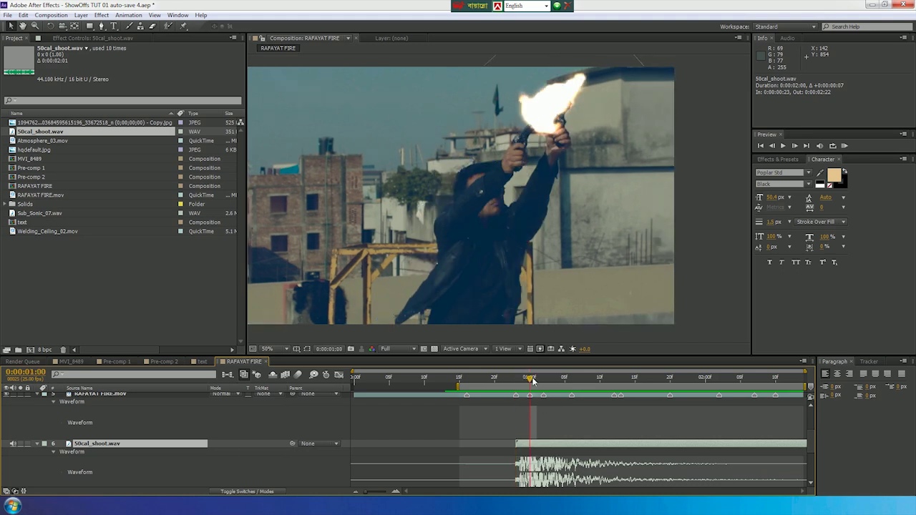
drag(555, 446, 568, 449)
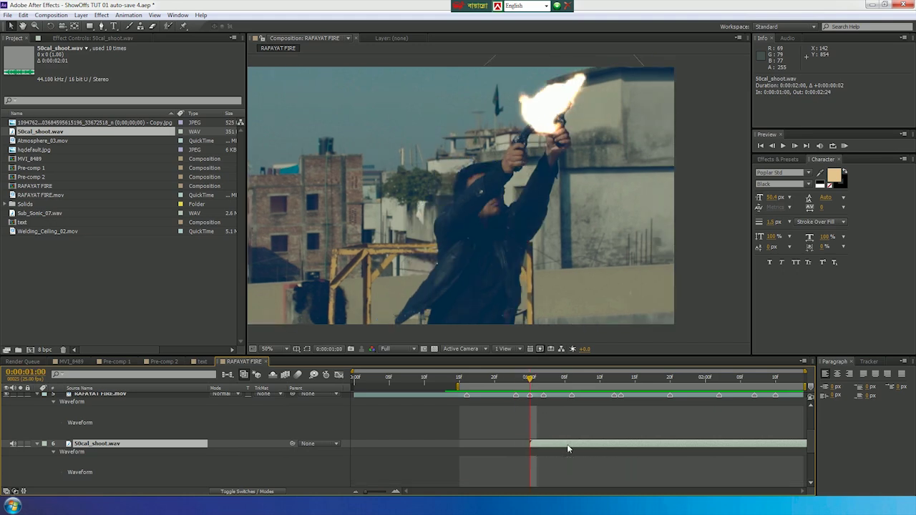
key(ctrl+d)
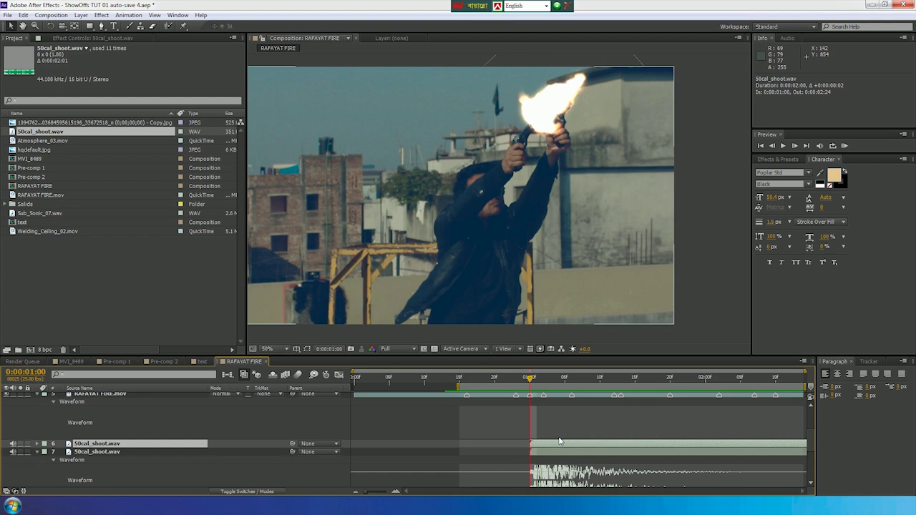
key(ctrl+z)
key(Page_Down)
key(Page_Down)
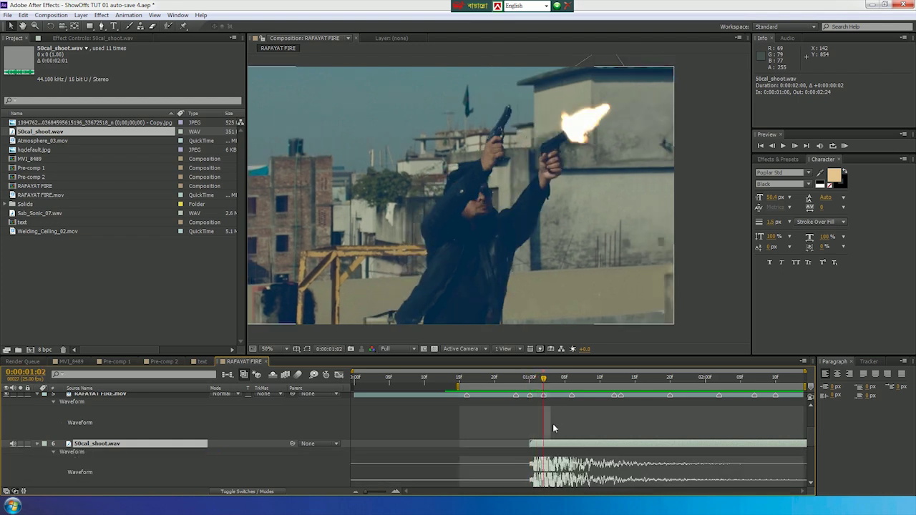
drag(563, 445, 570, 444)
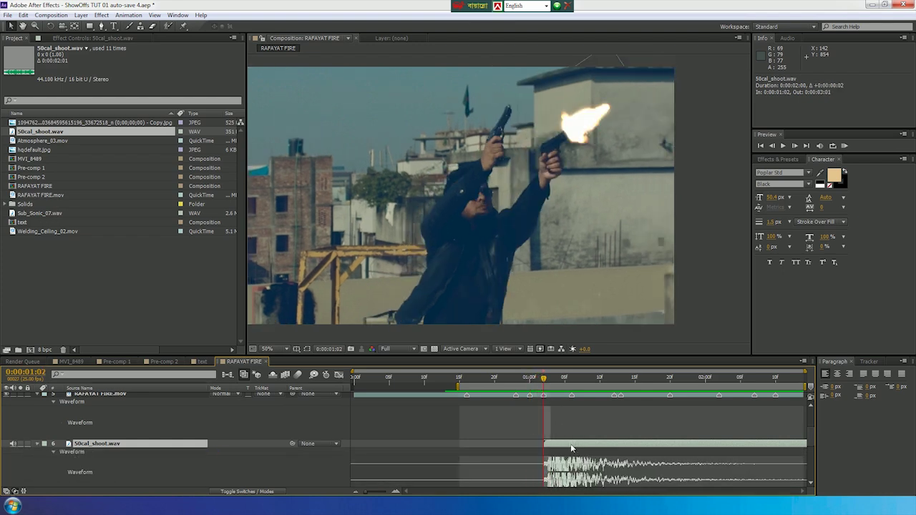
Step: Return to 0:00:00:16 and RAM-preview the sequence twice to check sound sync
drag(542, 376, 467, 372)
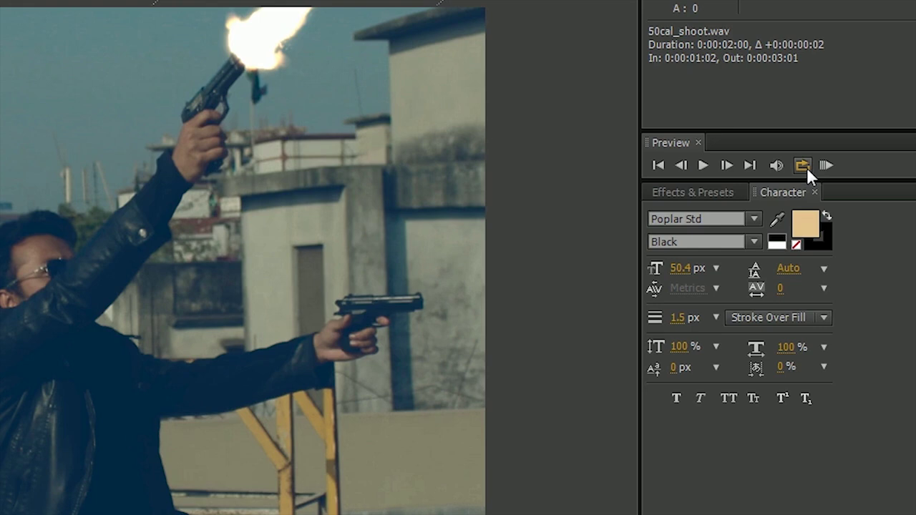
key(KP_0)
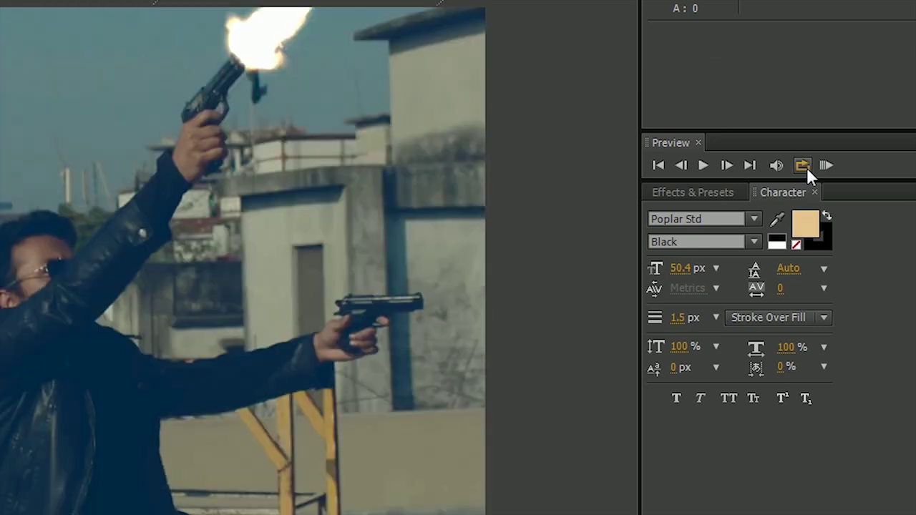
key(KP_0)
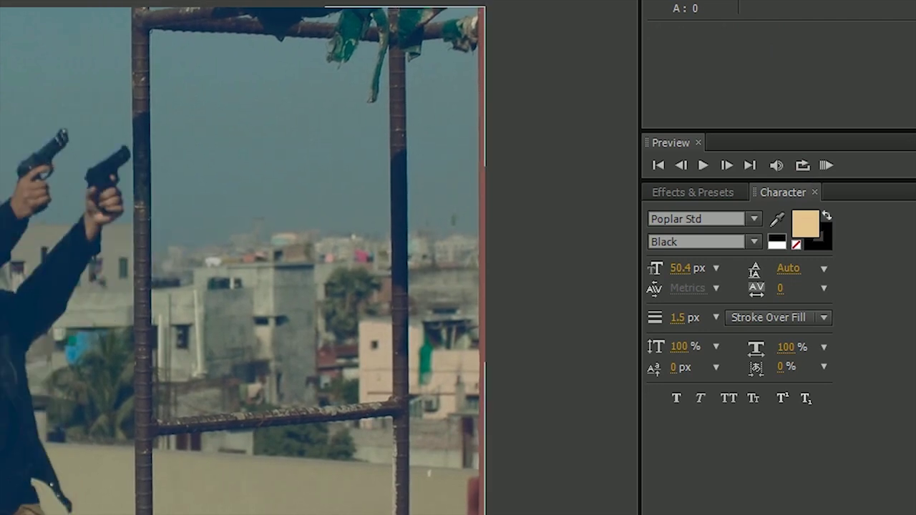
drag(139, 175, 140, 279)
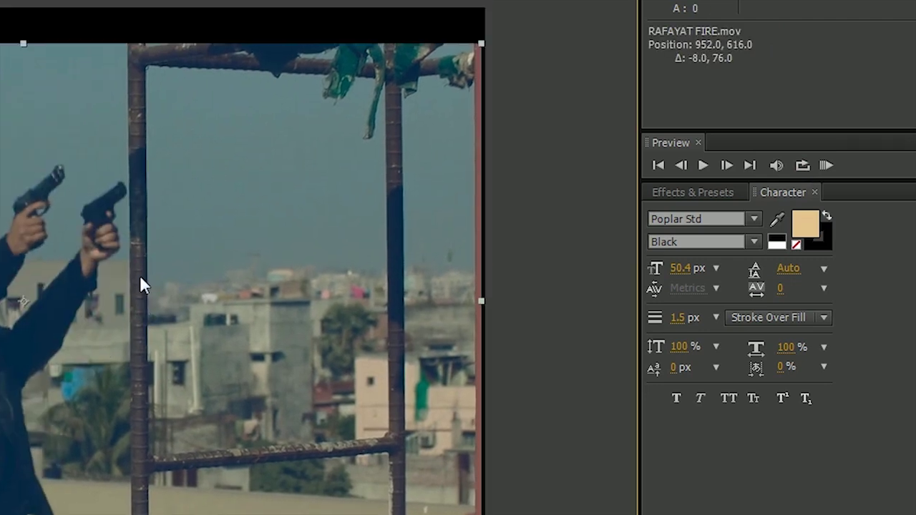
key(ctrl+z)
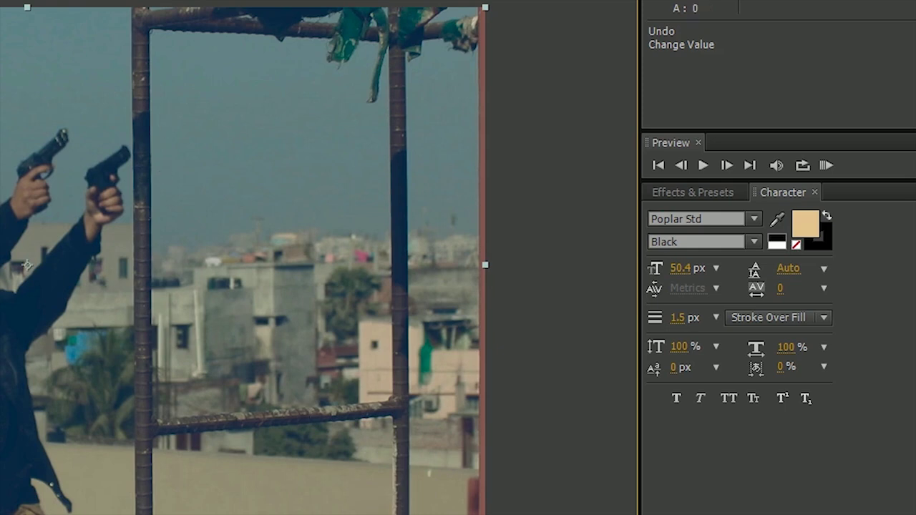
key(ctrl+Down)
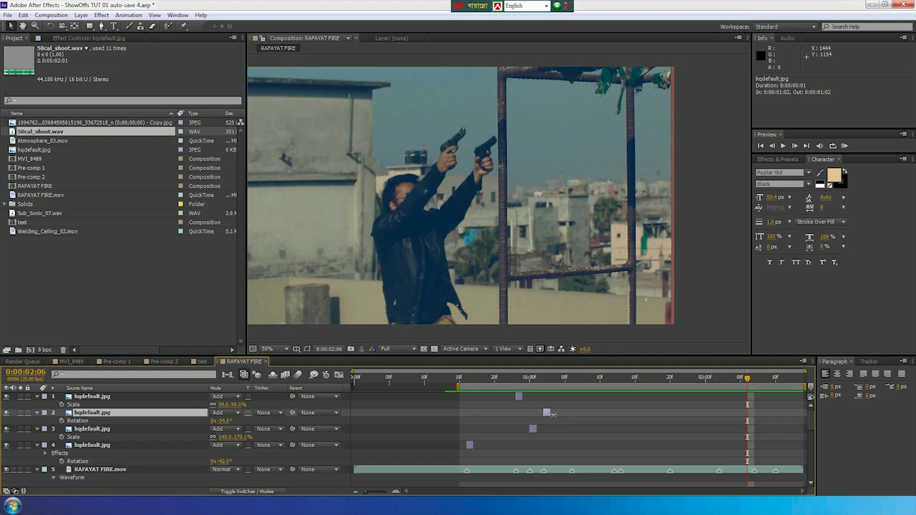
Step: Duplicate the hqdefault.jpg flash, start it at 0:00:02:06, and position it on the pistol's muzzle
key(ctrl+d)
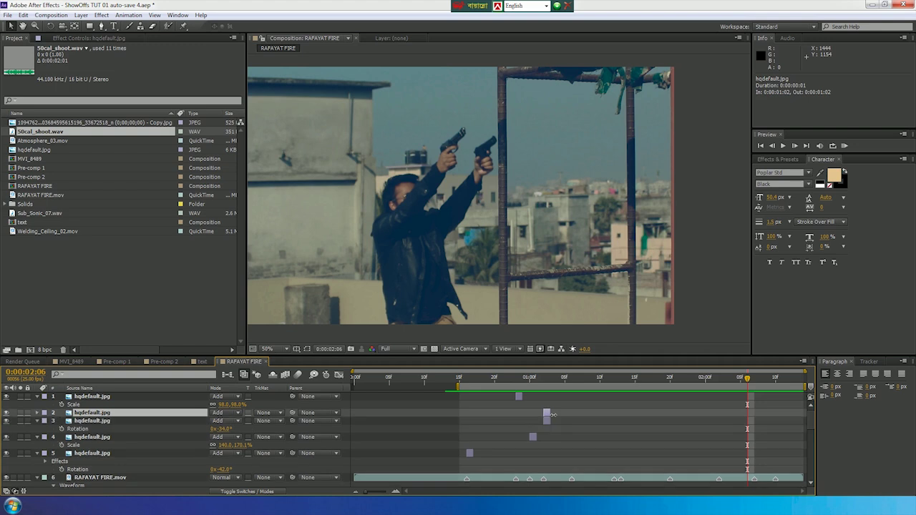
drag(564, 417, 749, 441)
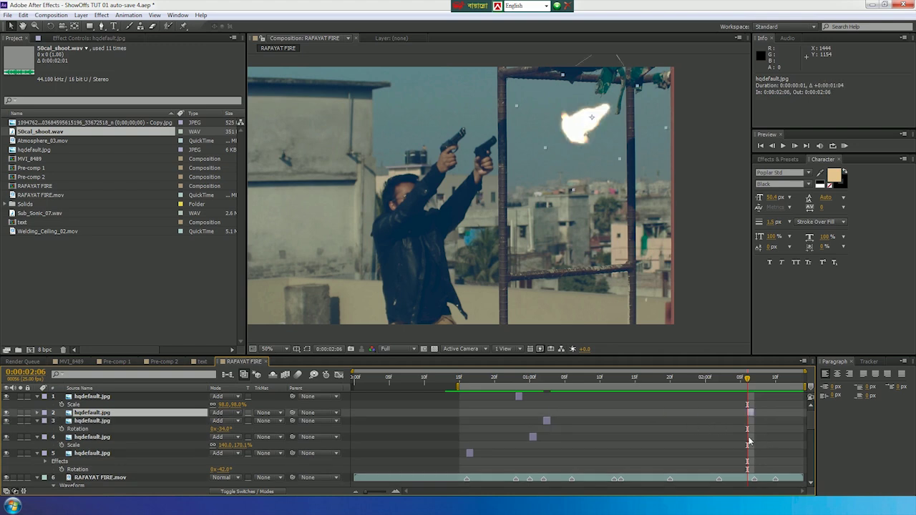
drag(598, 123, 530, 132)
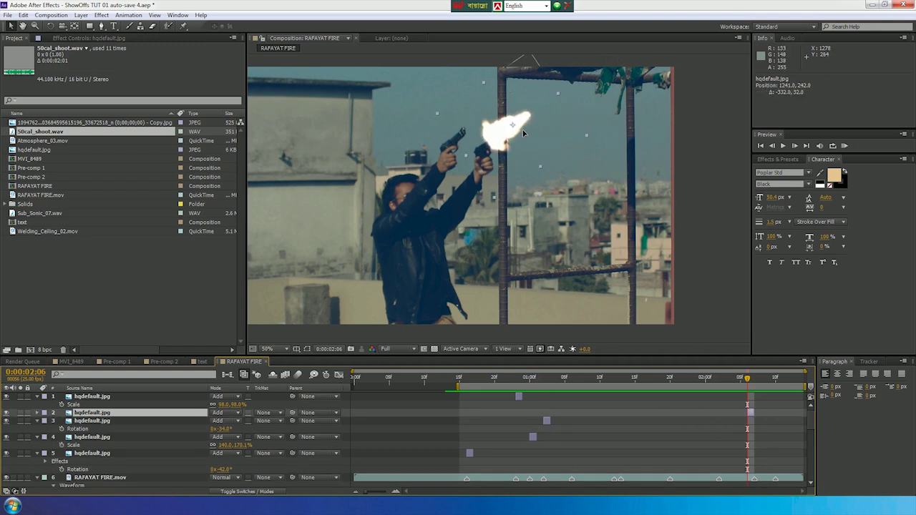
key(Return)
key(space)
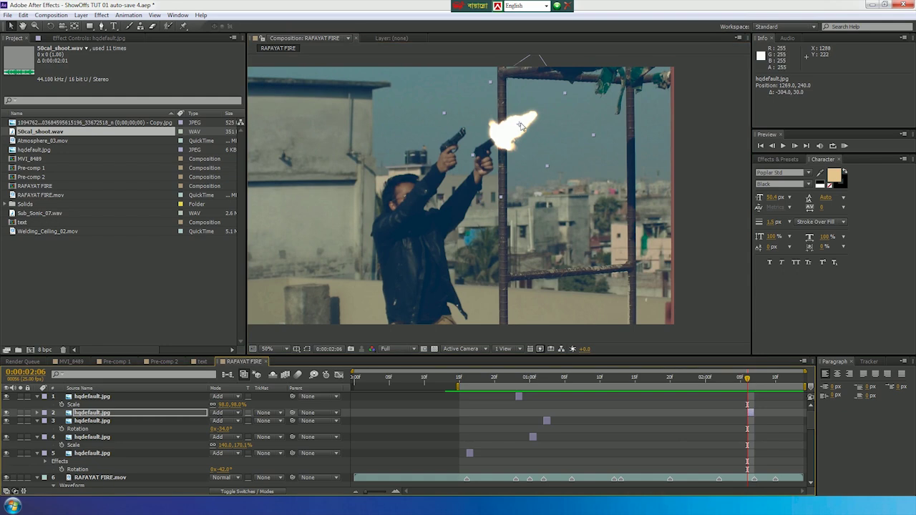
drag(511, 137, 511, 140)
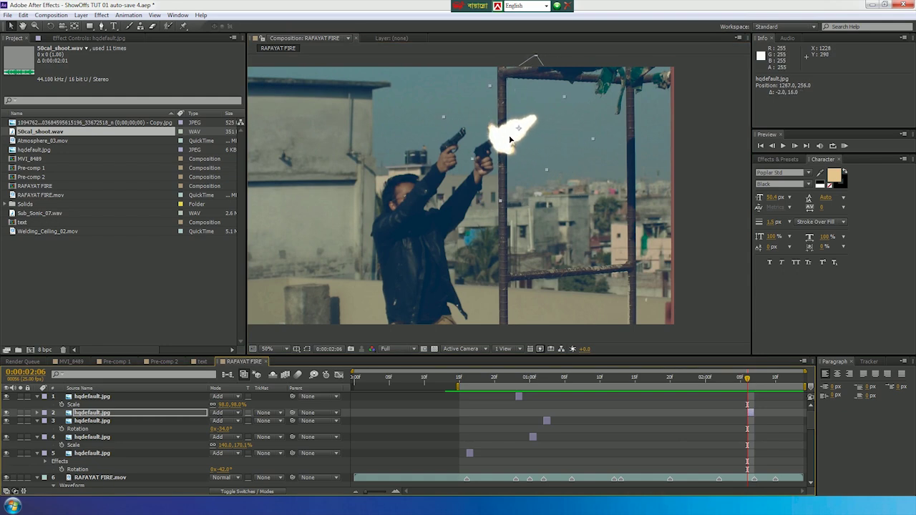
drag(510, 140, 527, 169)
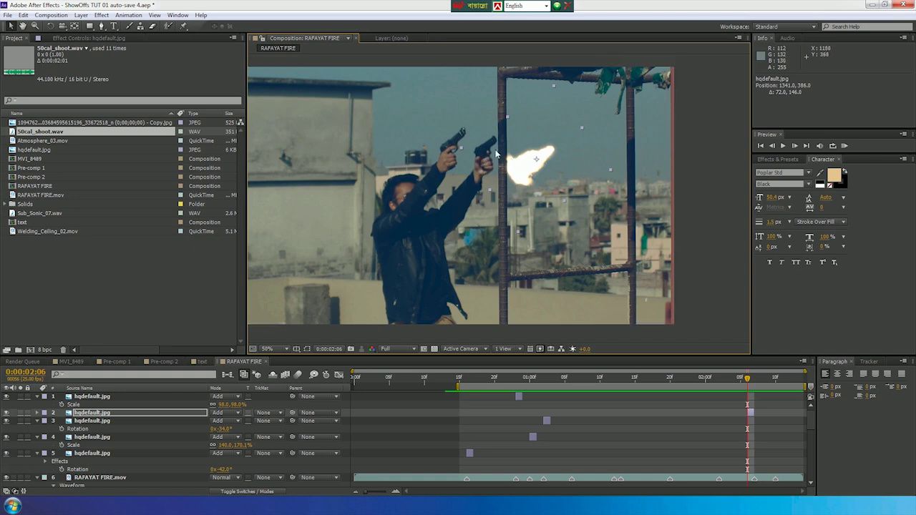
drag(518, 164, 510, 137)
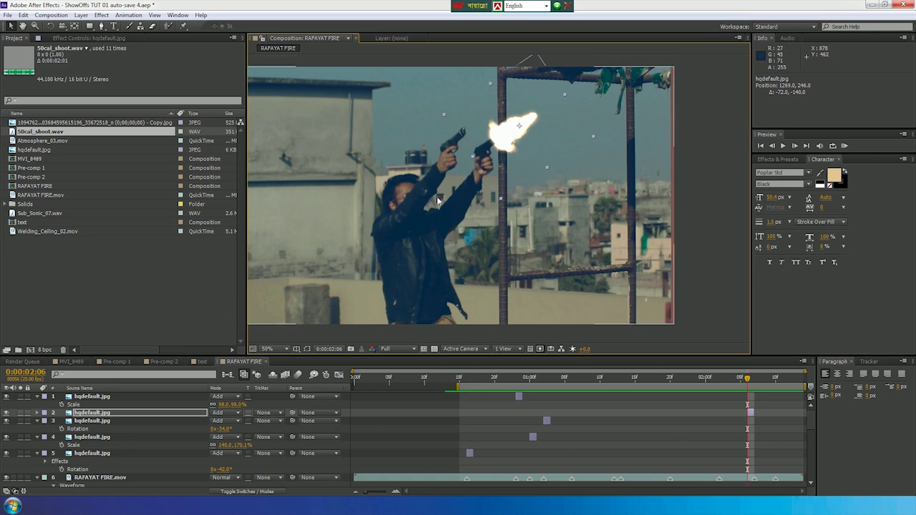
Step: Duplicate the RAFAYAT FIRE.mov footage layer and frame the gun muzzle and iron bar
click(734, 479)
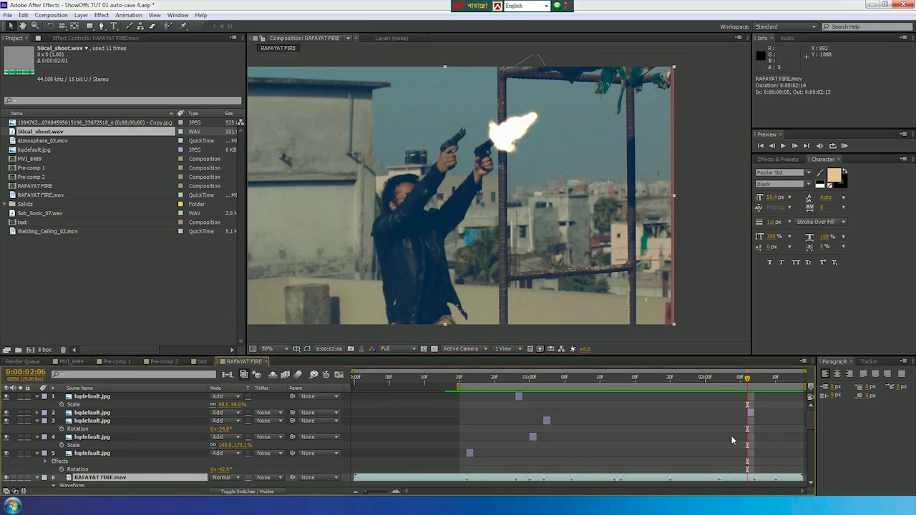
key(ctrl+d)
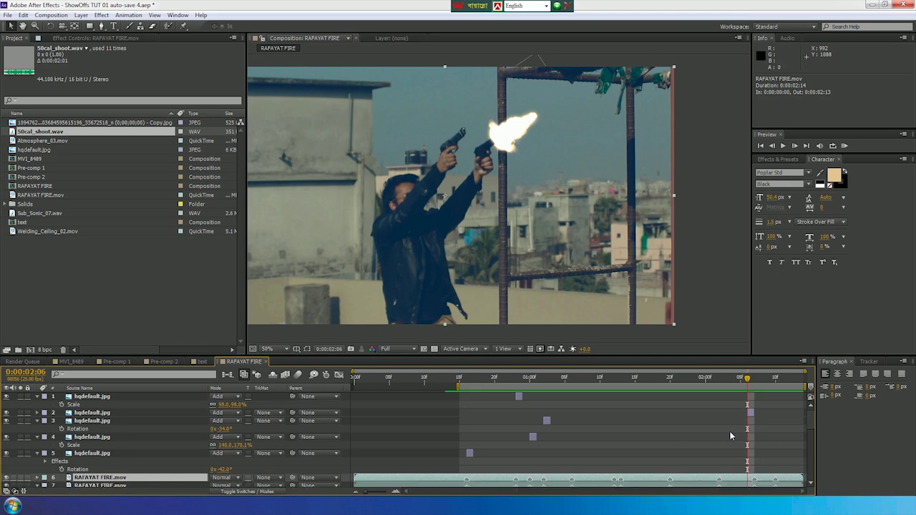
scroll(474, 170, up, 3)
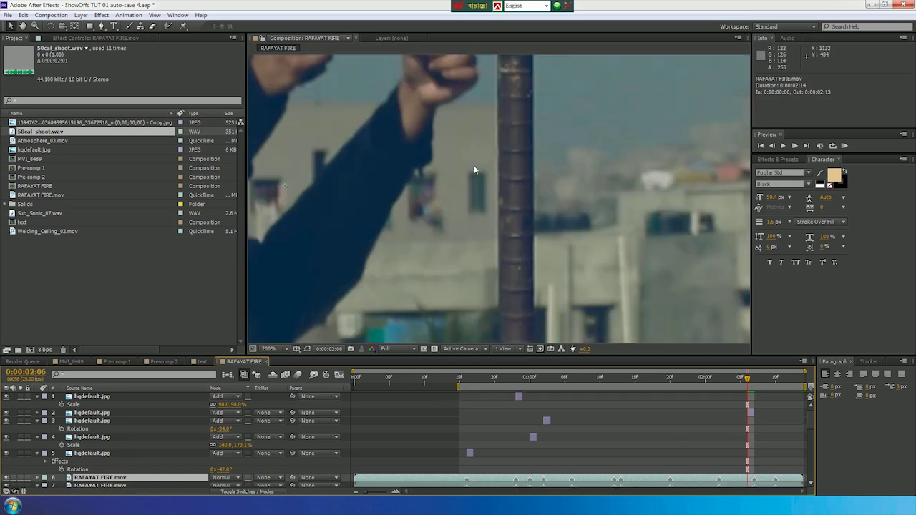
drag(577, 129, 504, 316)
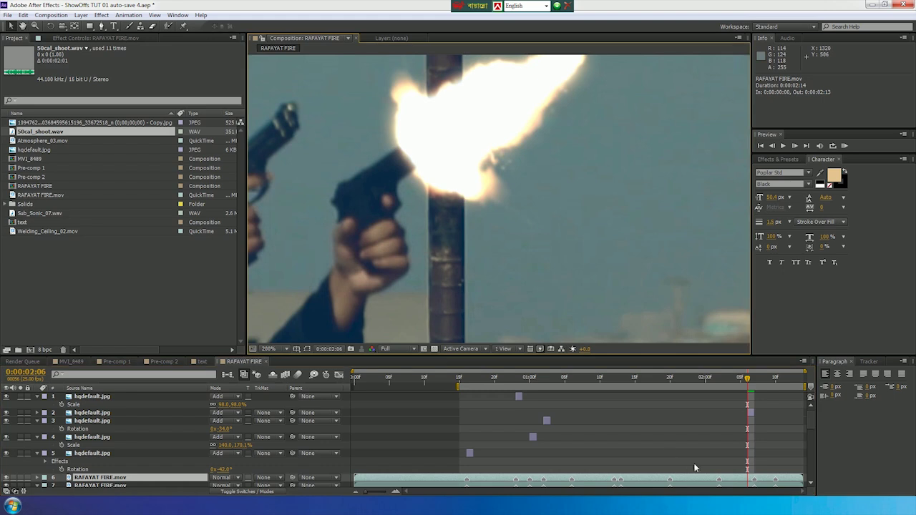
Step: Delete the misplaced flash layer and trim the upper footage copy to start at 0:00:02:06
click(751, 415)
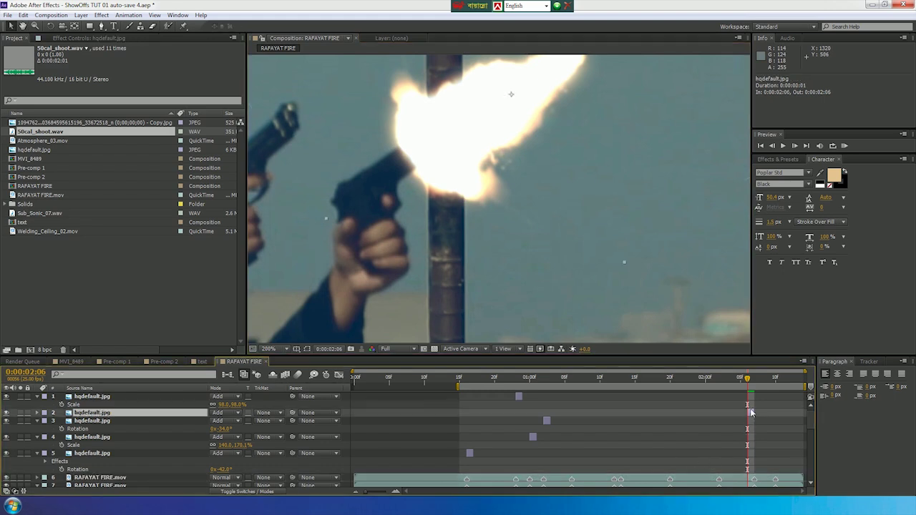
key(Delete)
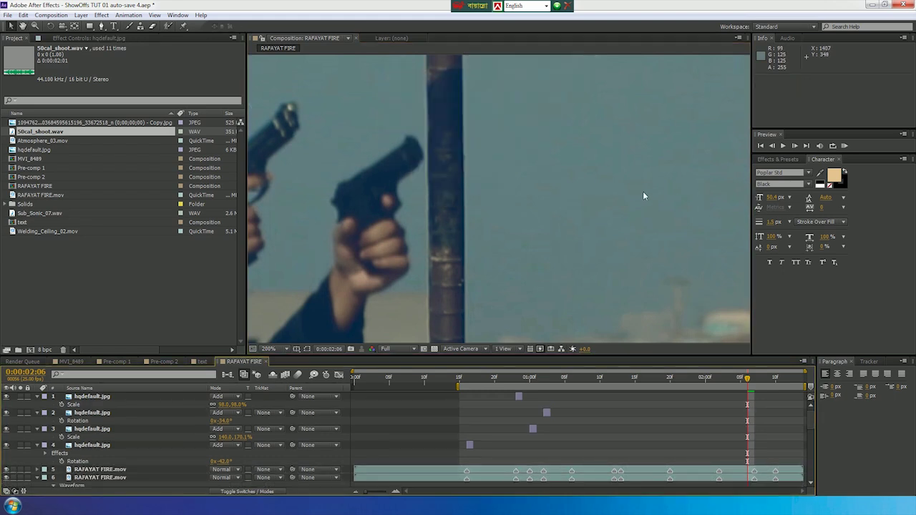
key(comma)
click(739, 471)
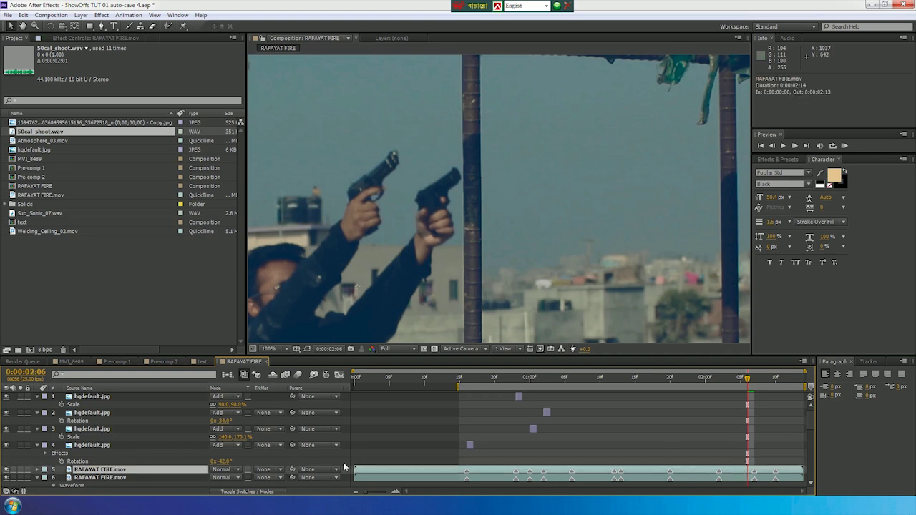
drag(356, 469, 755, 503)
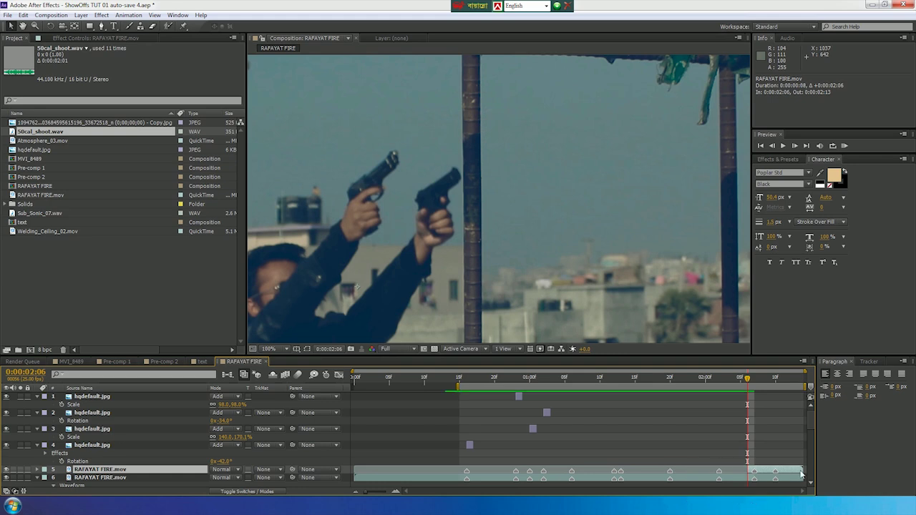
click(749, 466)
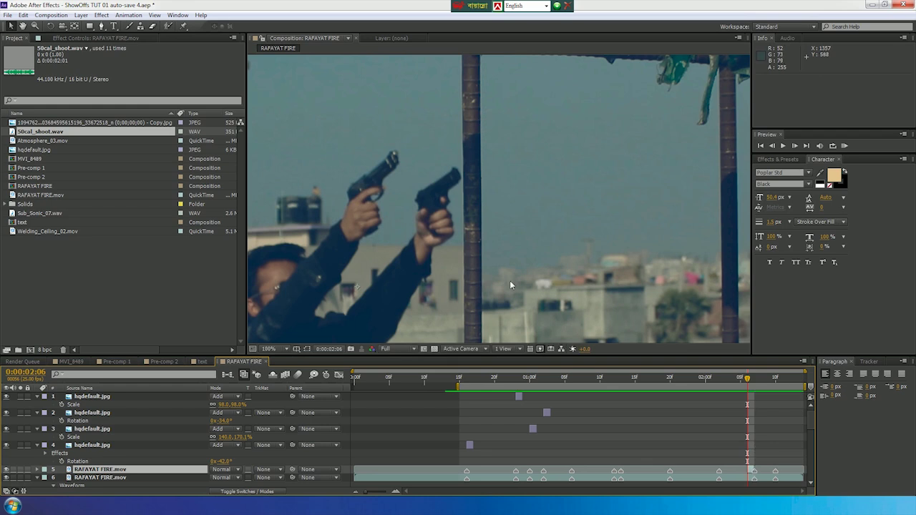
scroll(479, 158, down, 2)
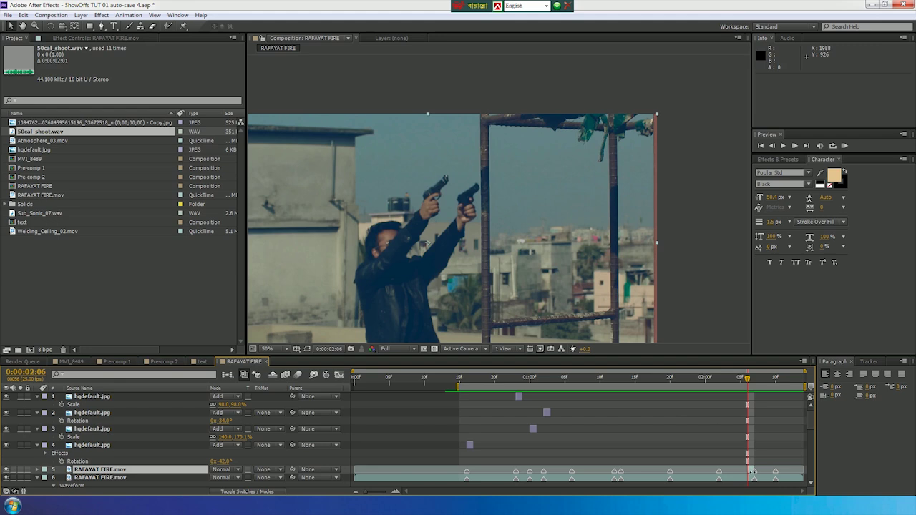
Step: Begin a Pen-tool mask on the footage copy, tracing up the iron bar and along the top rail
click(750, 470)
click(104, 27)
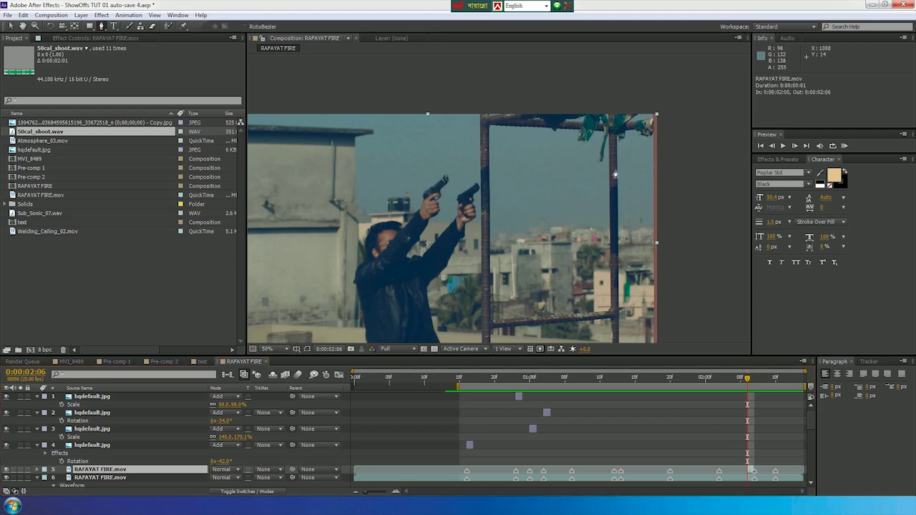
scroll(492, 149, up, 2)
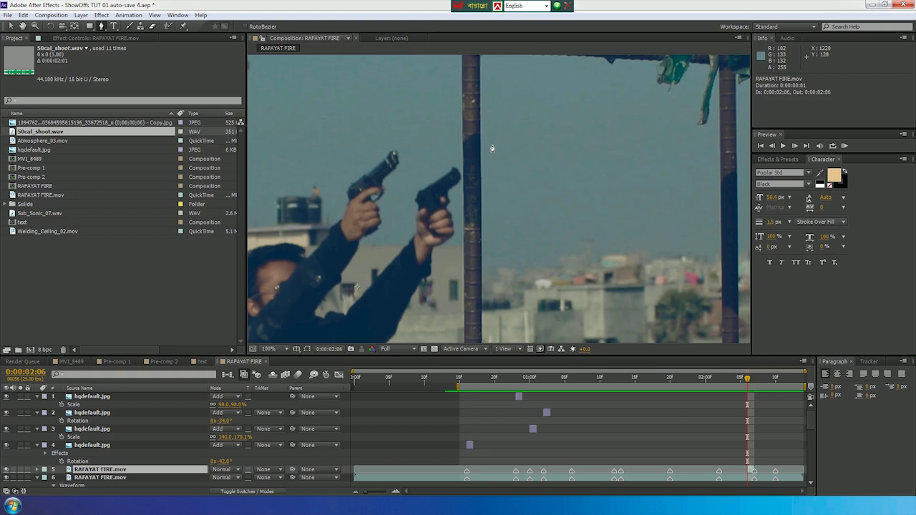
click(464, 271)
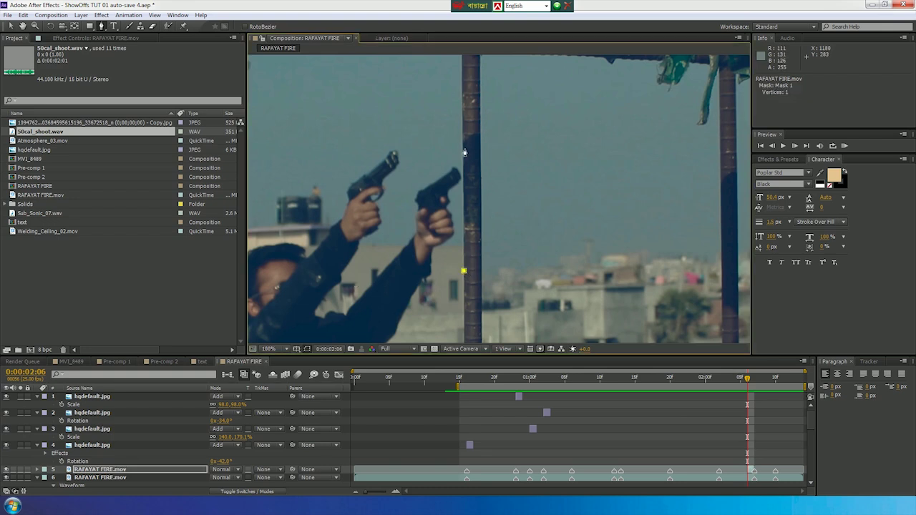
click(463, 78)
key(period)
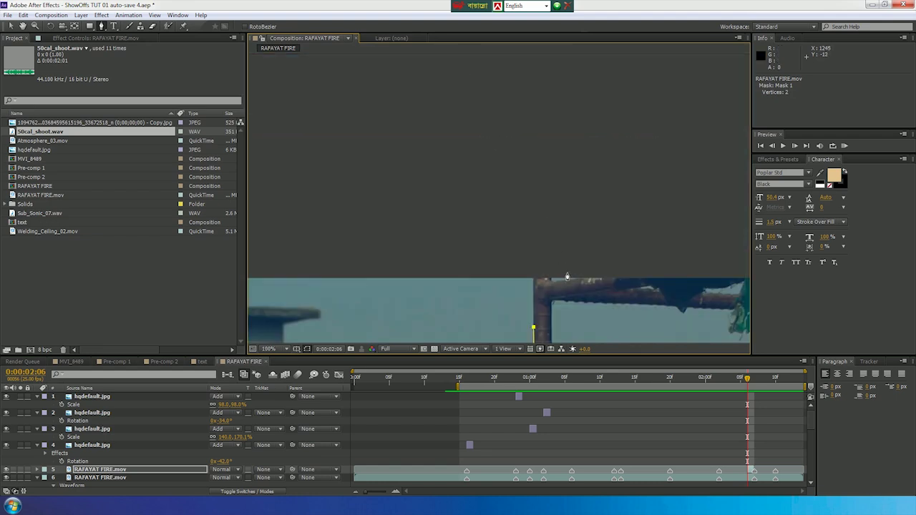
click(533, 274)
click(550, 277)
click(618, 275)
click(699, 292)
Step: Close the mask back under the rail around the iron bar, then move that layer above a flash layer
click(745, 296)
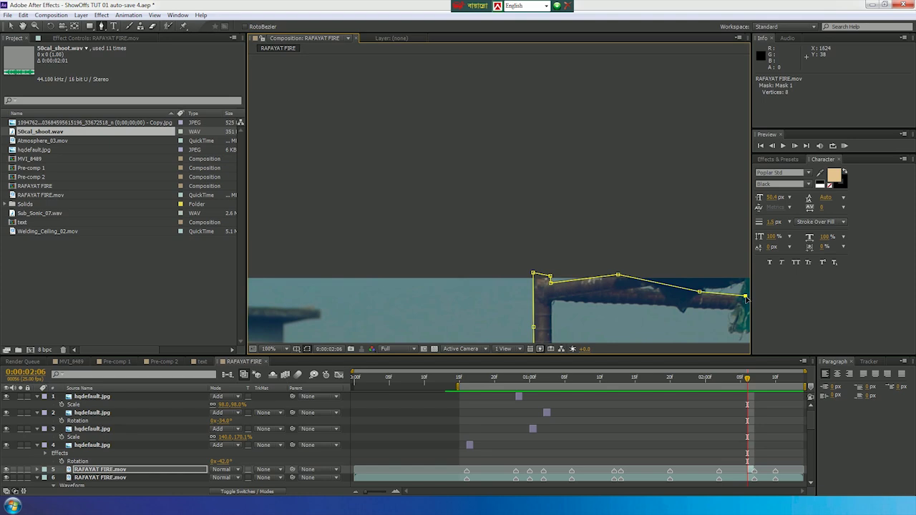
click(735, 309)
click(555, 300)
click(552, 309)
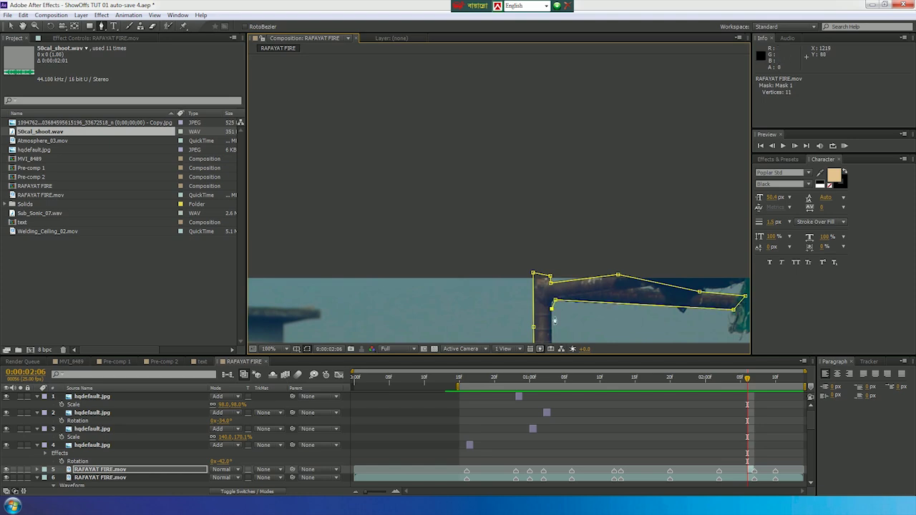
scroll(552, 322, down, 3)
scroll(501, 286, right, 3)
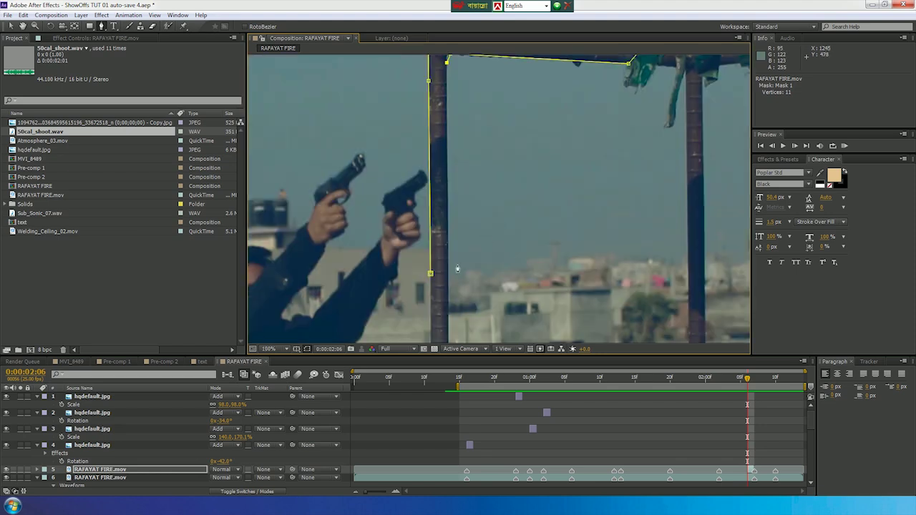
click(449, 275)
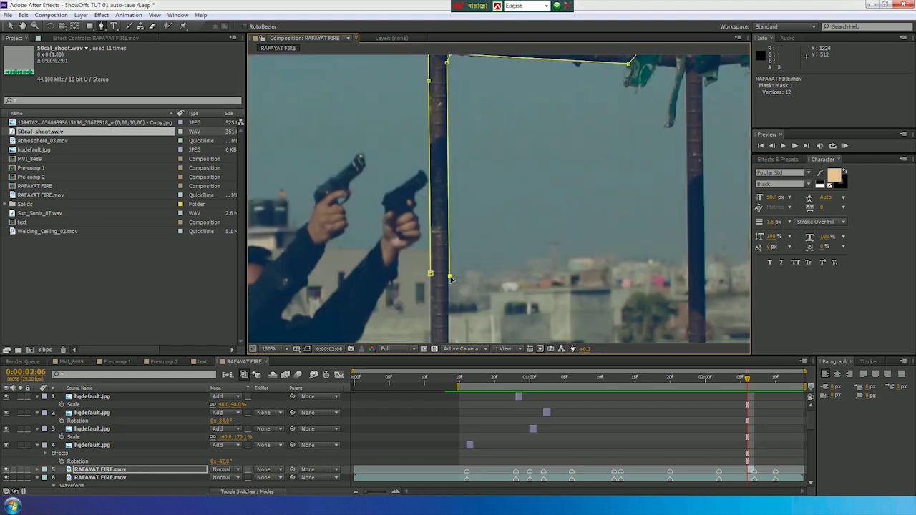
click(431, 275)
key(comma)
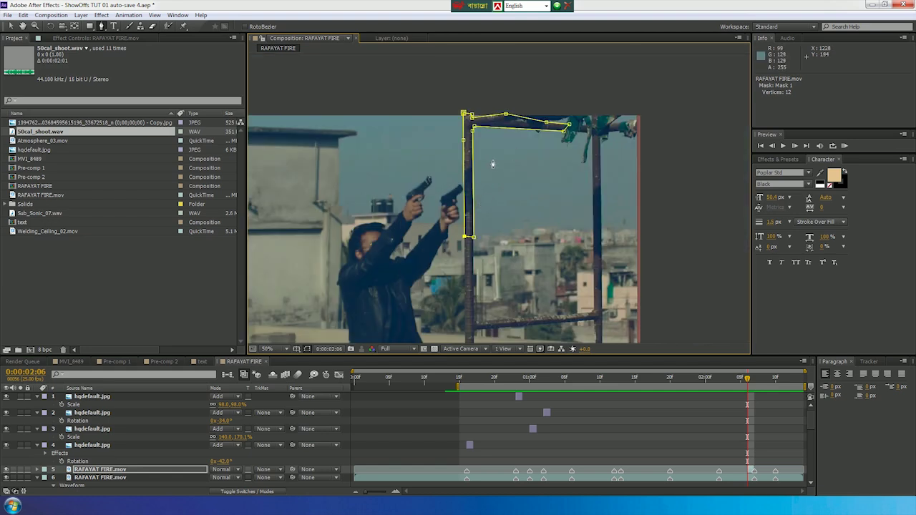
click(752, 470)
mouse_move(159, 474)
mouse_down()
mouse_move(89, 447)
mouse_move(91, 438)
mouse_up()
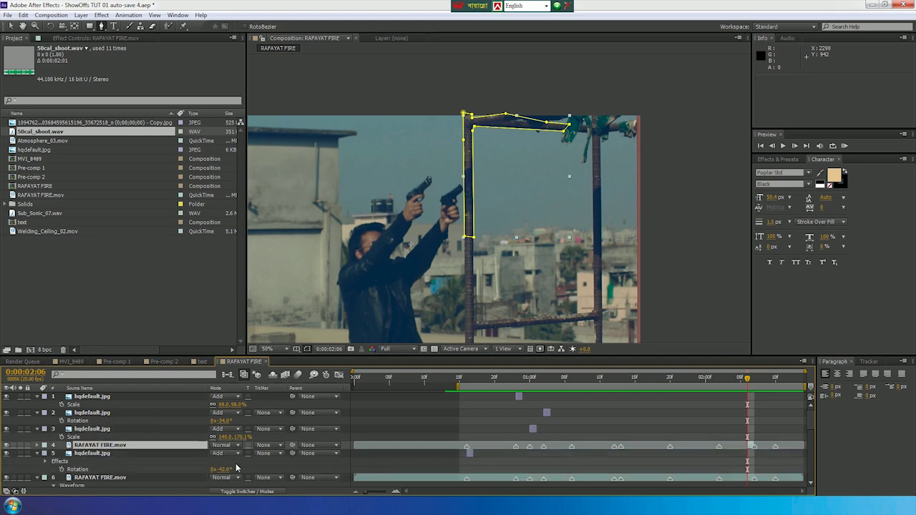
Step: Duplicate a muzzle-flash layer, start it at 0:00:02:06, and move it onto the gun's muzzle
click(548, 414)
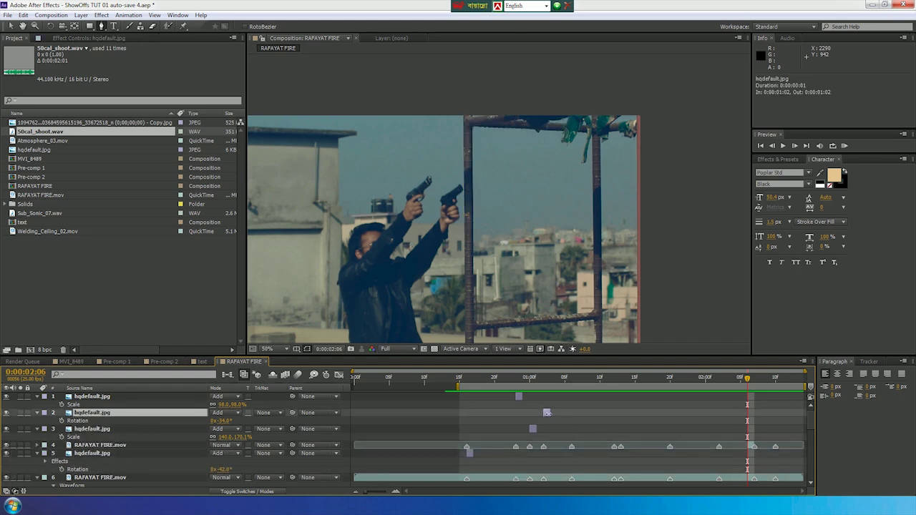
key(ctrl+d)
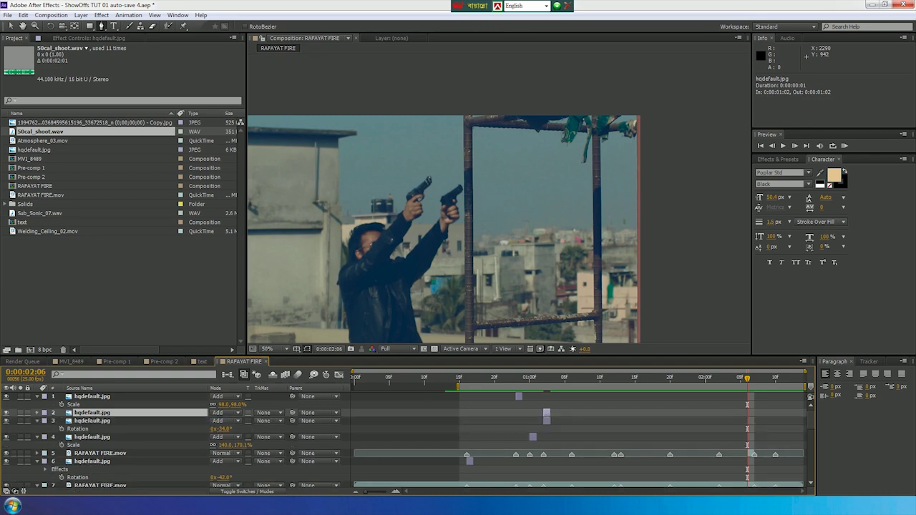
drag(548, 418, 750, 414)
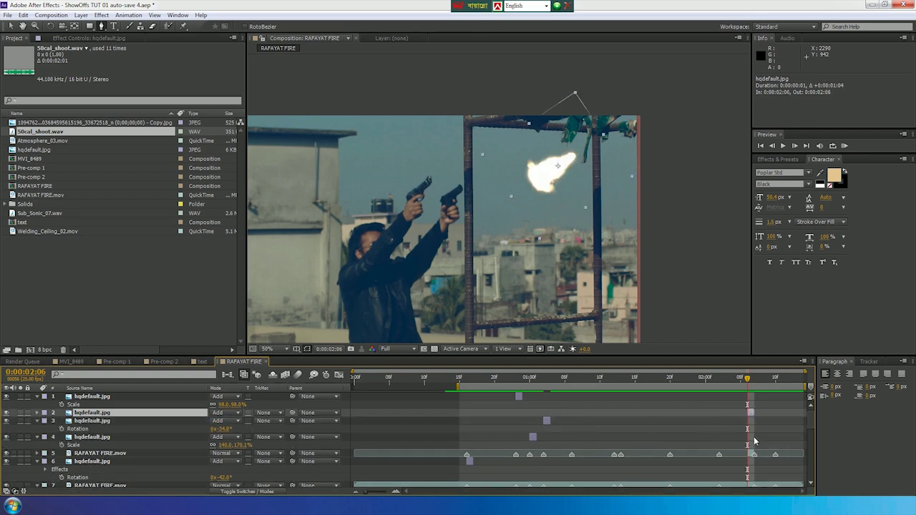
click(12, 27)
drag(552, 178, 480, 182)
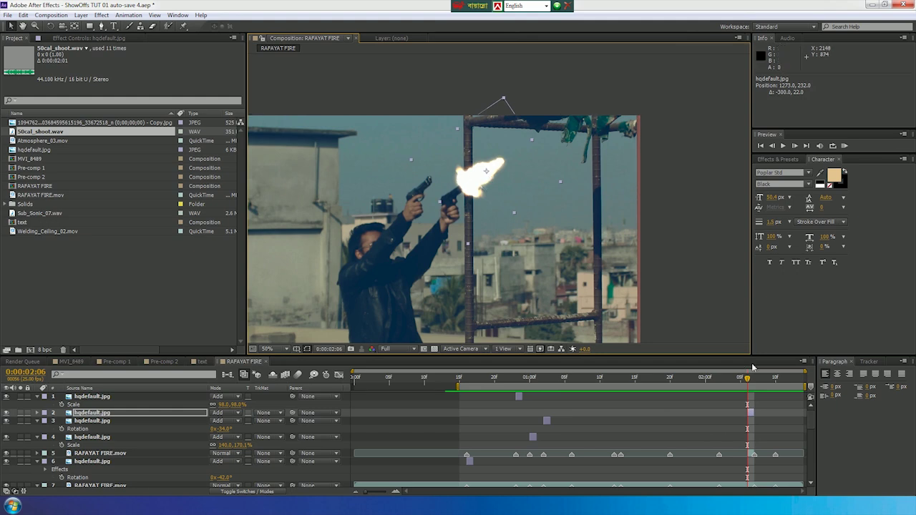
Step: Move the masked iron-bar footage layer above the new flash layer
scroll(769, 426, down, 2)
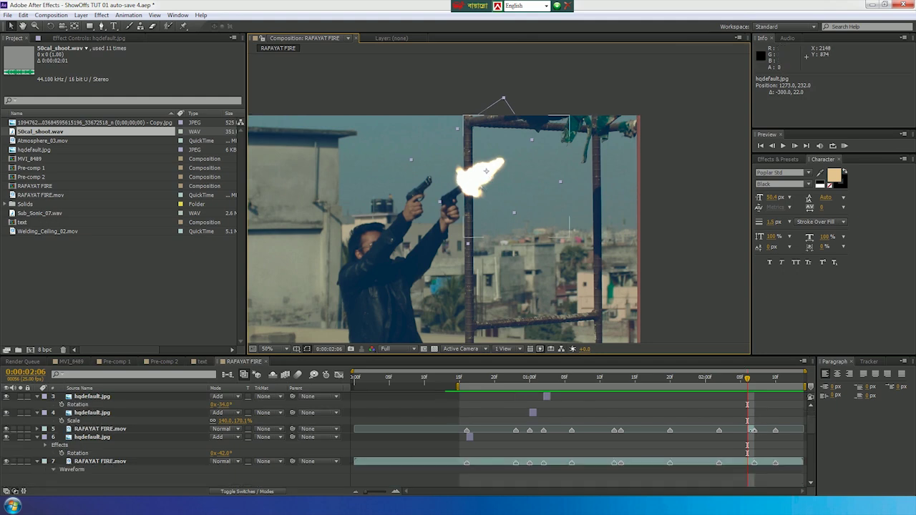
click(753, 429)
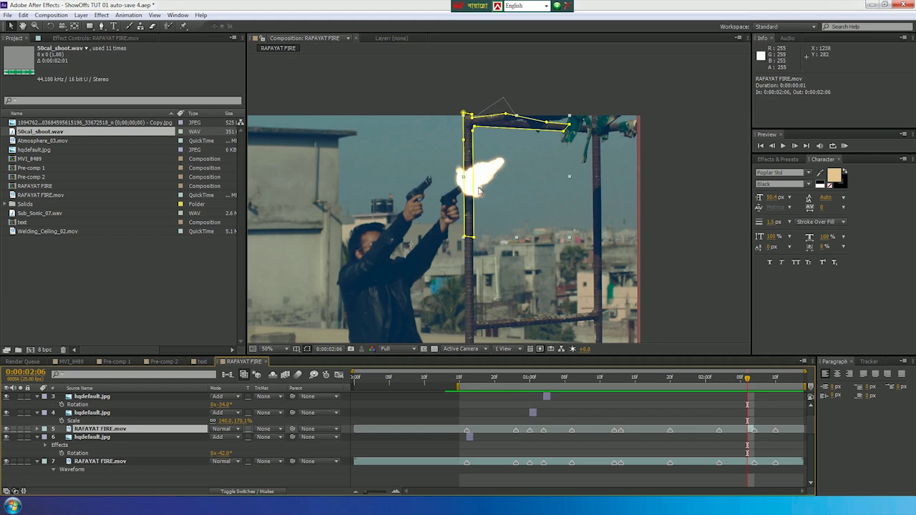
scroll(766, 423, up, 2)
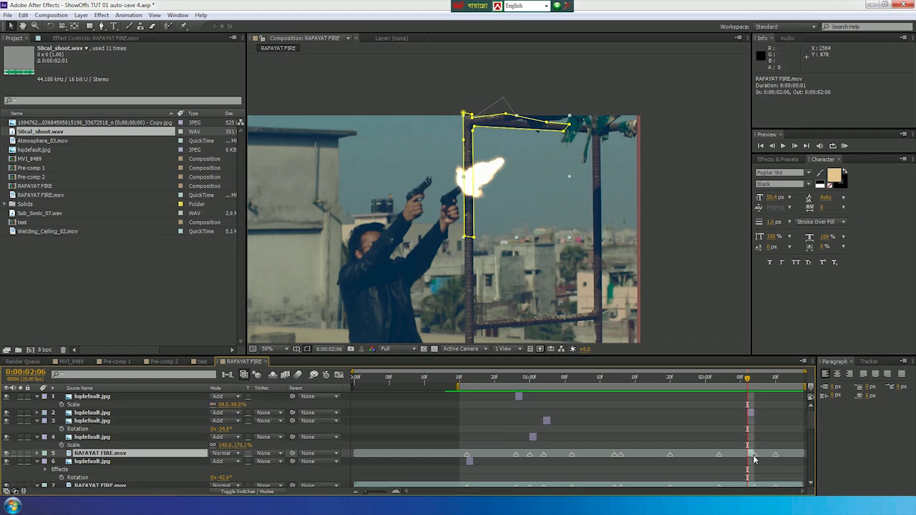
drag(170, 453, 91, 411)
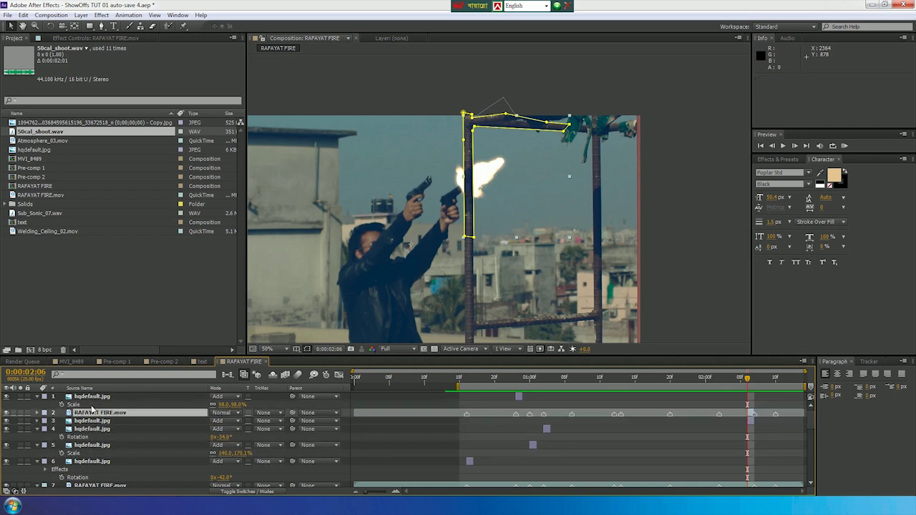
Step: Zoom in and out to verify the flash sits behind the masked pole, then advance to 0:00:02:07
click(307, 350)
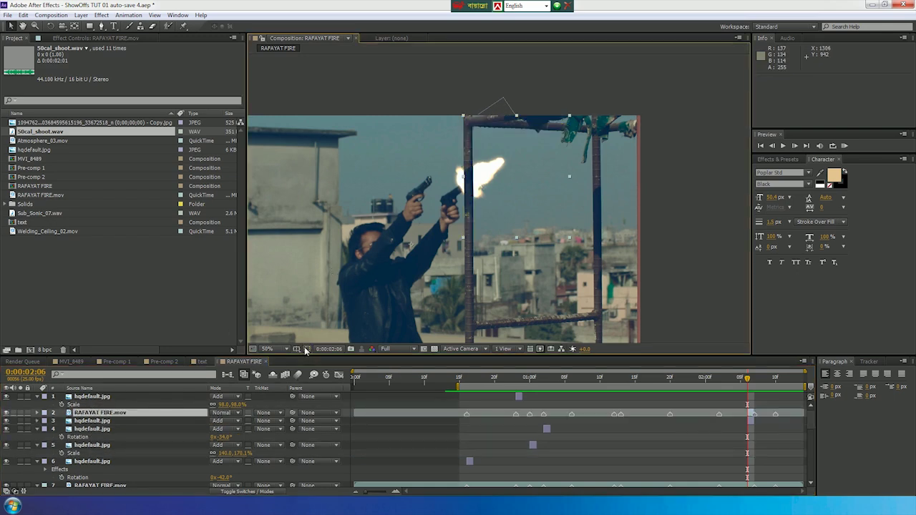
scroll(571, 205, up, 1)
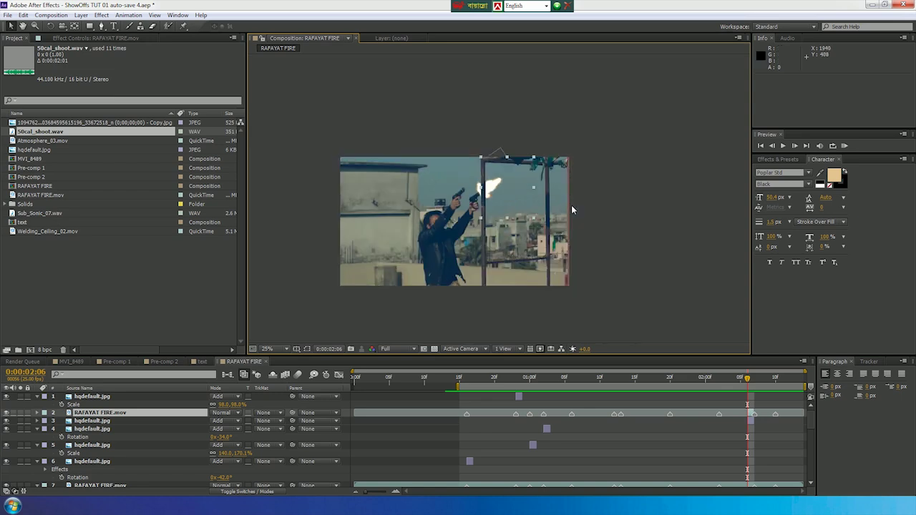
scroll(571, 205, up, 1)
scroll(571, 205, up, 1)
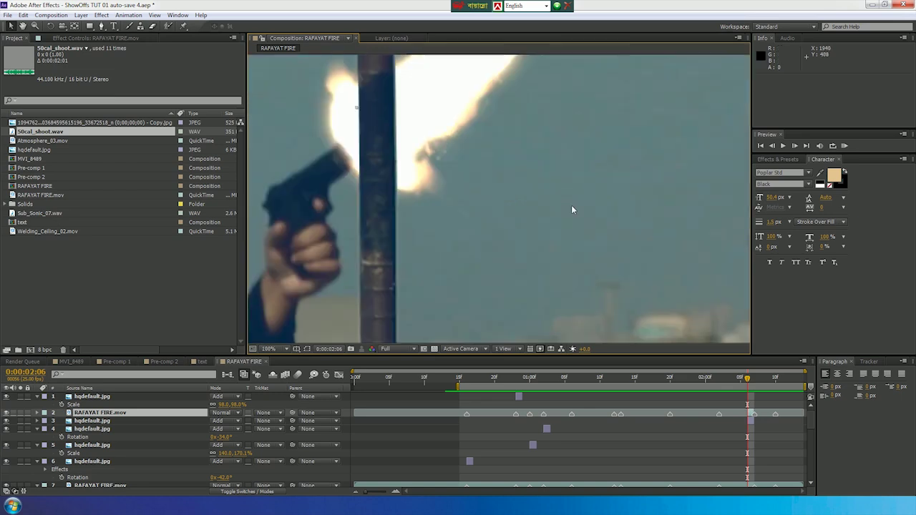
scroll(571, 210, down, 2)
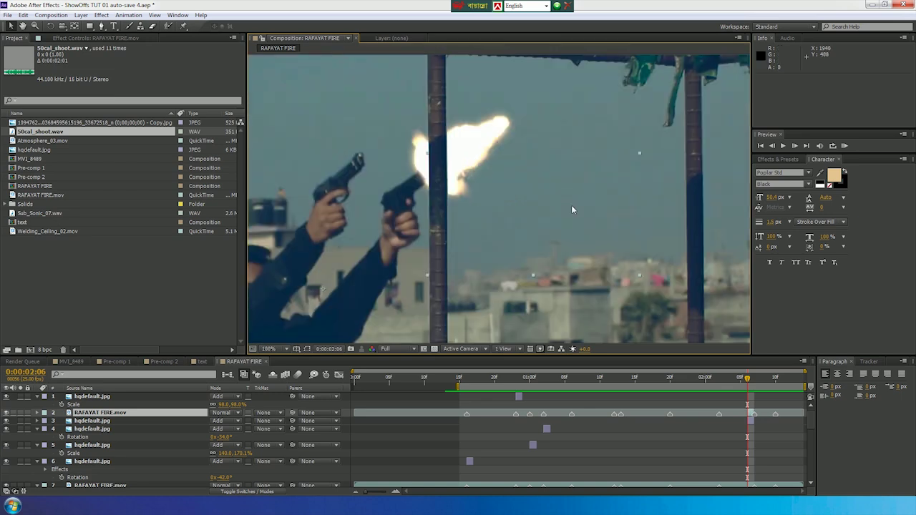
scroll(571, 210, down, 2)
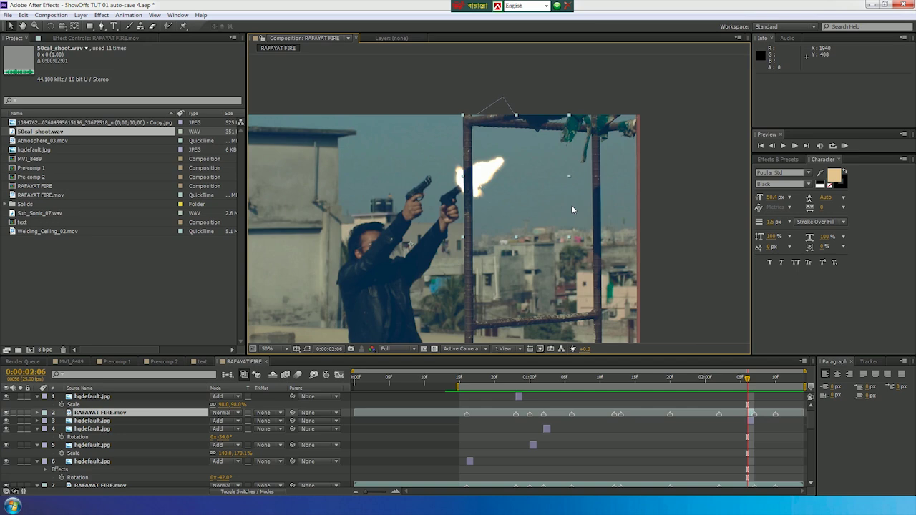
click(521, 234)
mouse_move(748, 378)
mouse_down()
mouse_move(763, 387)
mouse_move(751, 390)
mouse_move(763, 380)
mouse_up()
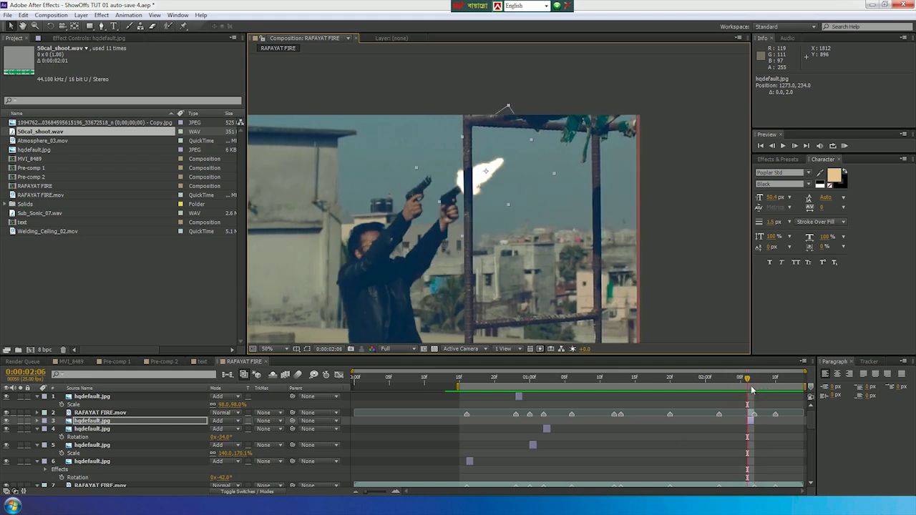